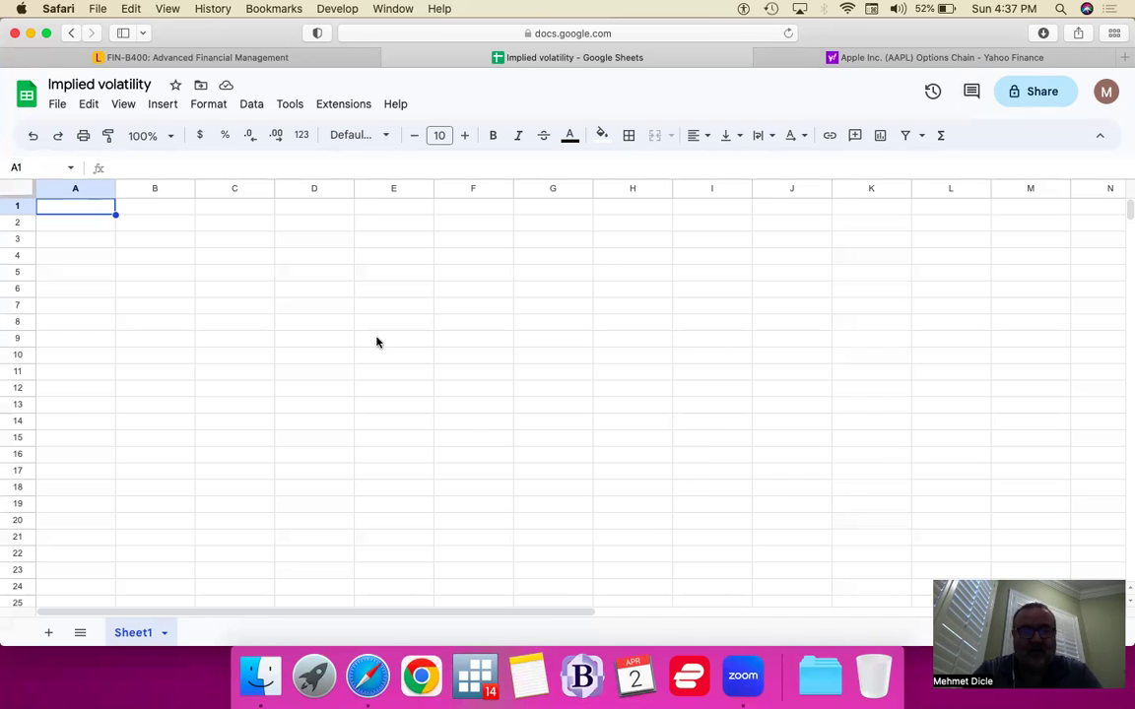
Step: With cell C4 selected, scroll Yahoo Finance's AAPL options page down to the April 21, 2023 calls
left_click(365, 278)
left_click(233, 260)
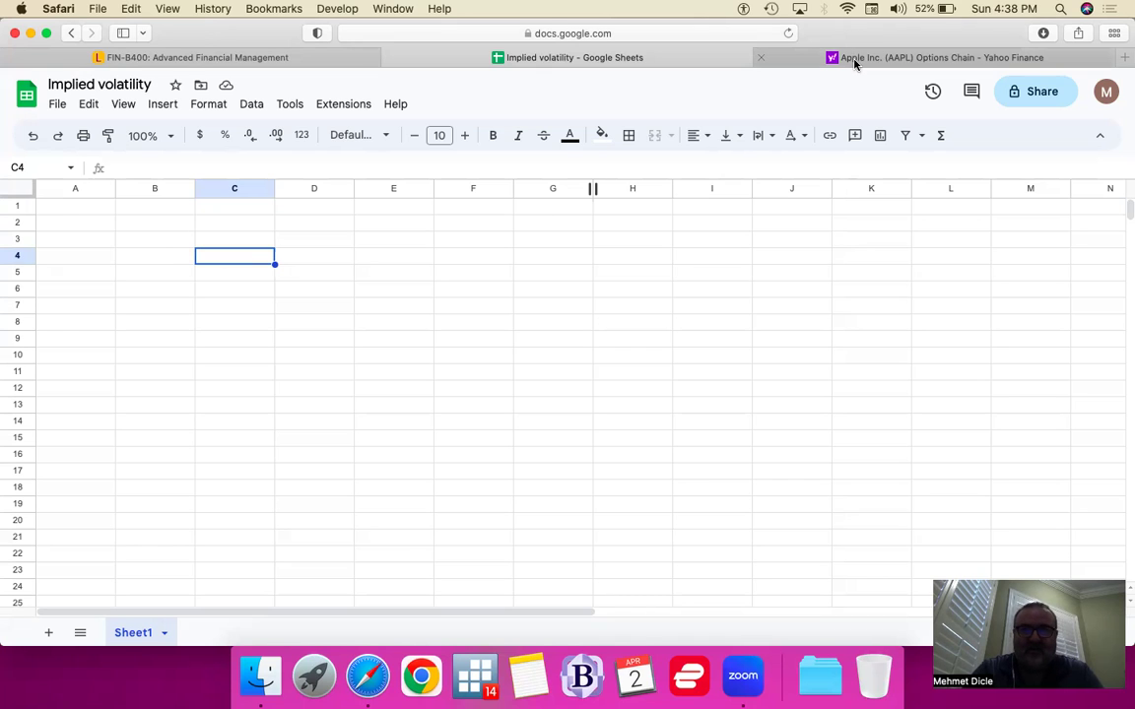
mouse_move(854, 61)
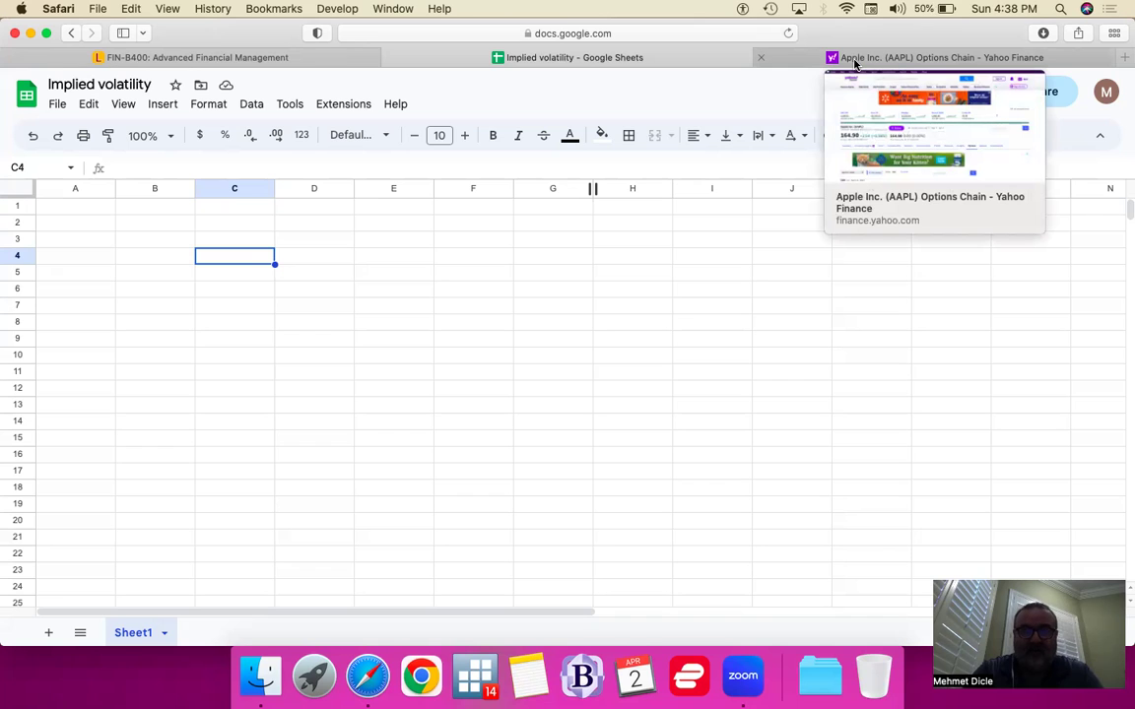
left_click(854, 59)
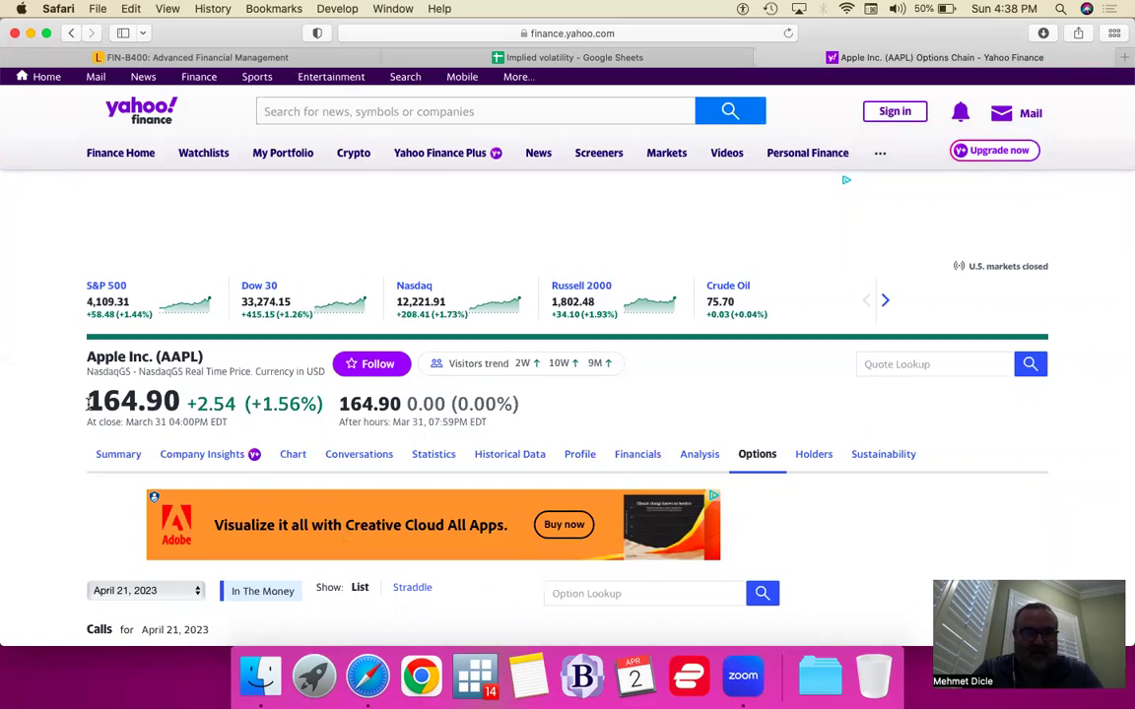
scroll(89, 404, "down", 1)
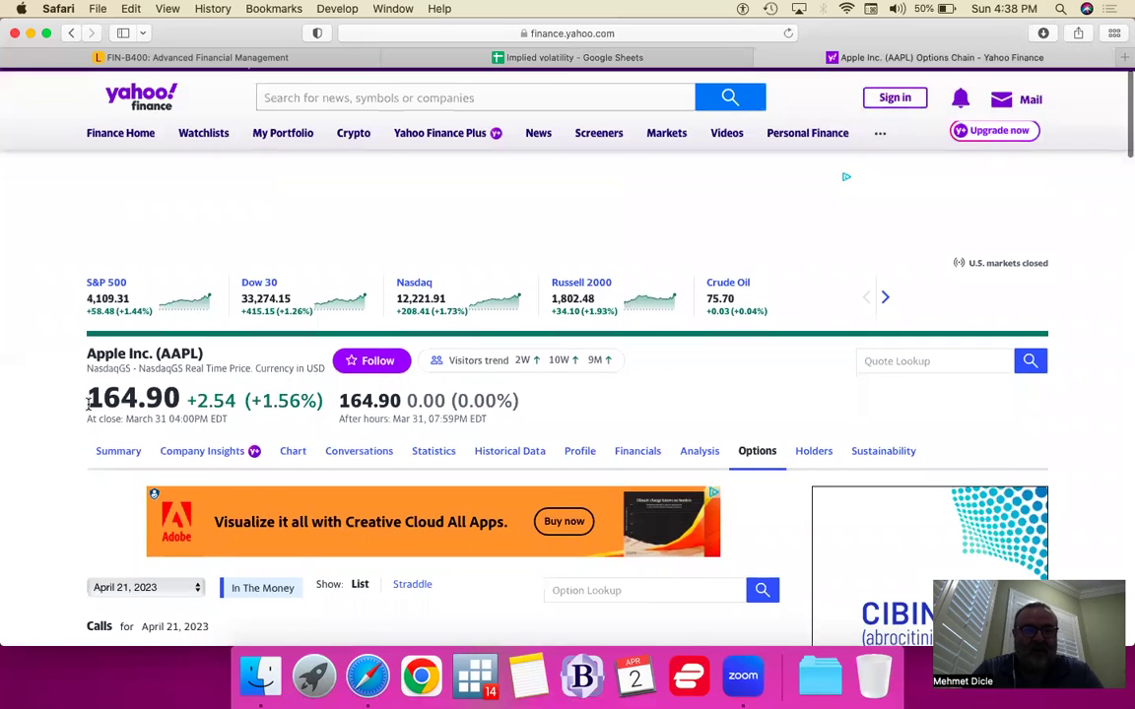
scroll(88, 403, "down", 3)
scroll(108, 440, "down", 1)
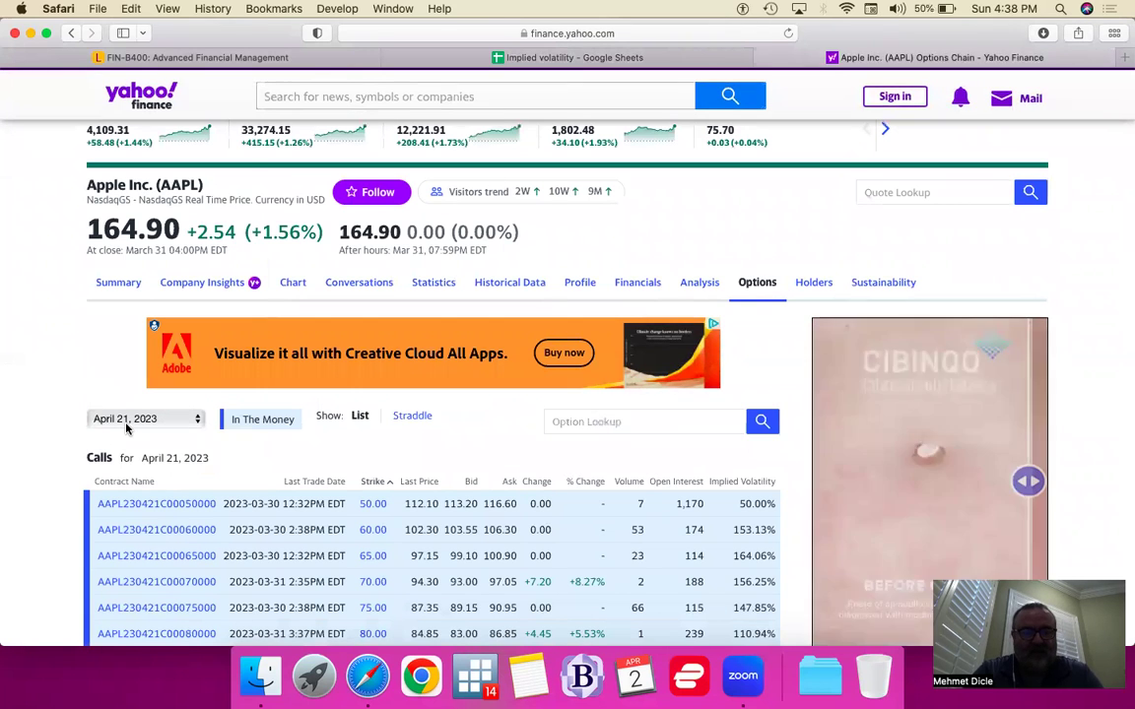
scroll(126, 427, "down", 2)
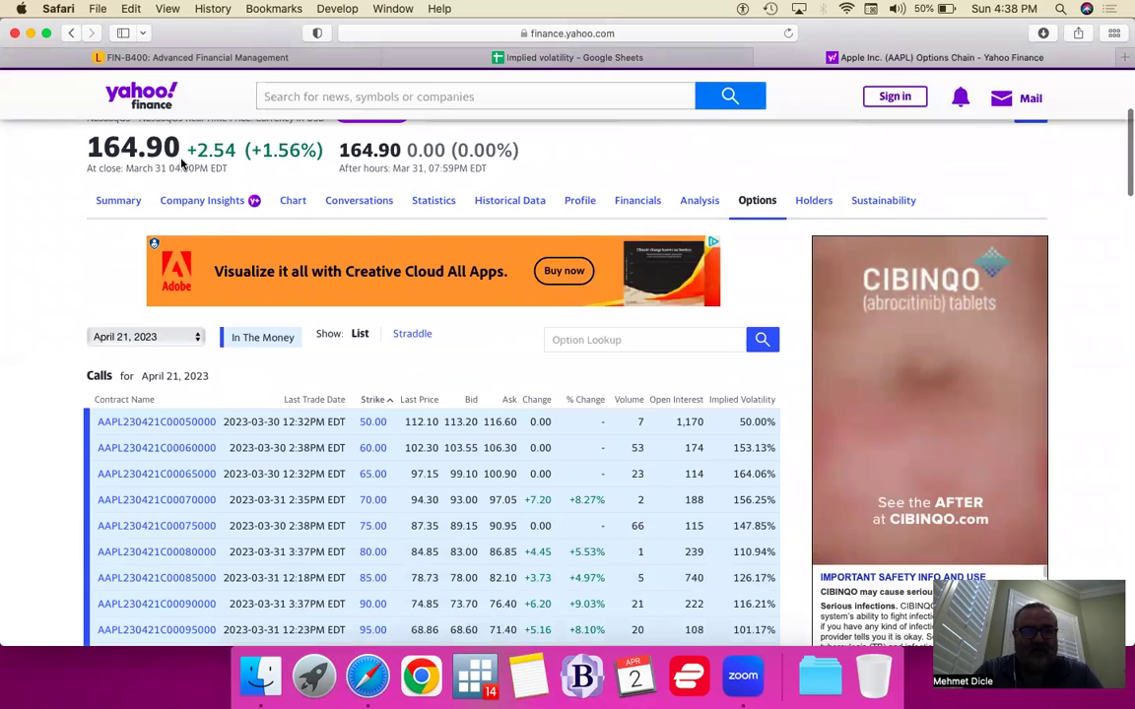
Step: Type the heading Strike in C4 and zoom the sheet to 125%
left_click(444, 59)
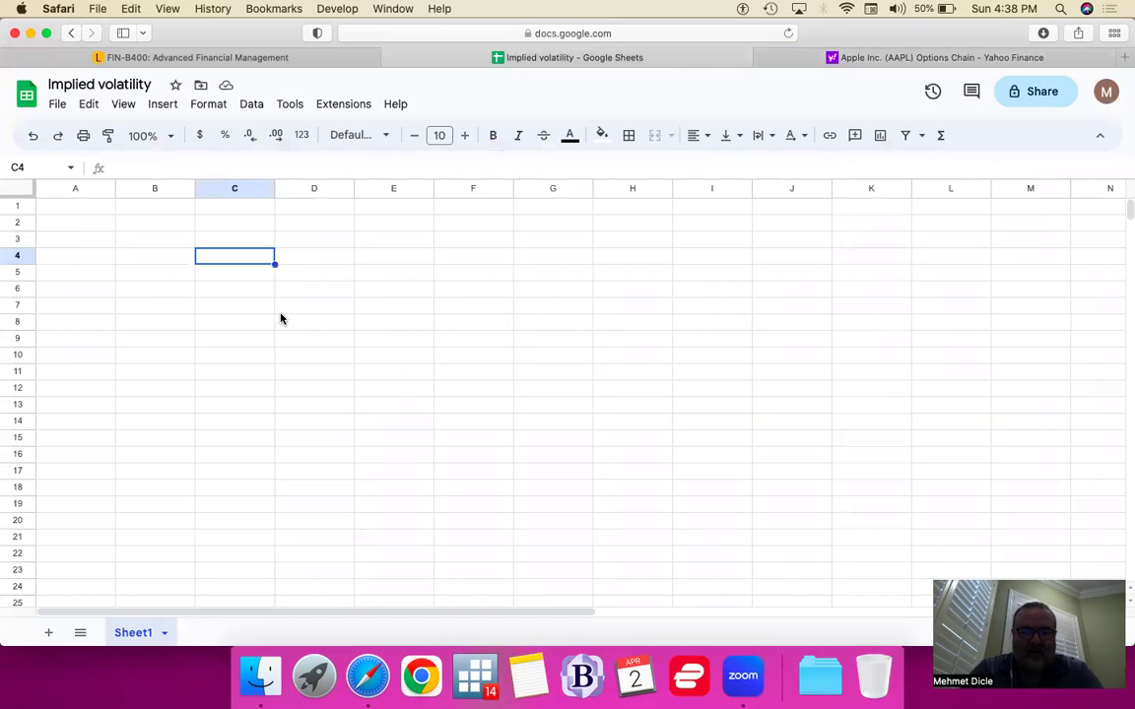
type("Strike")
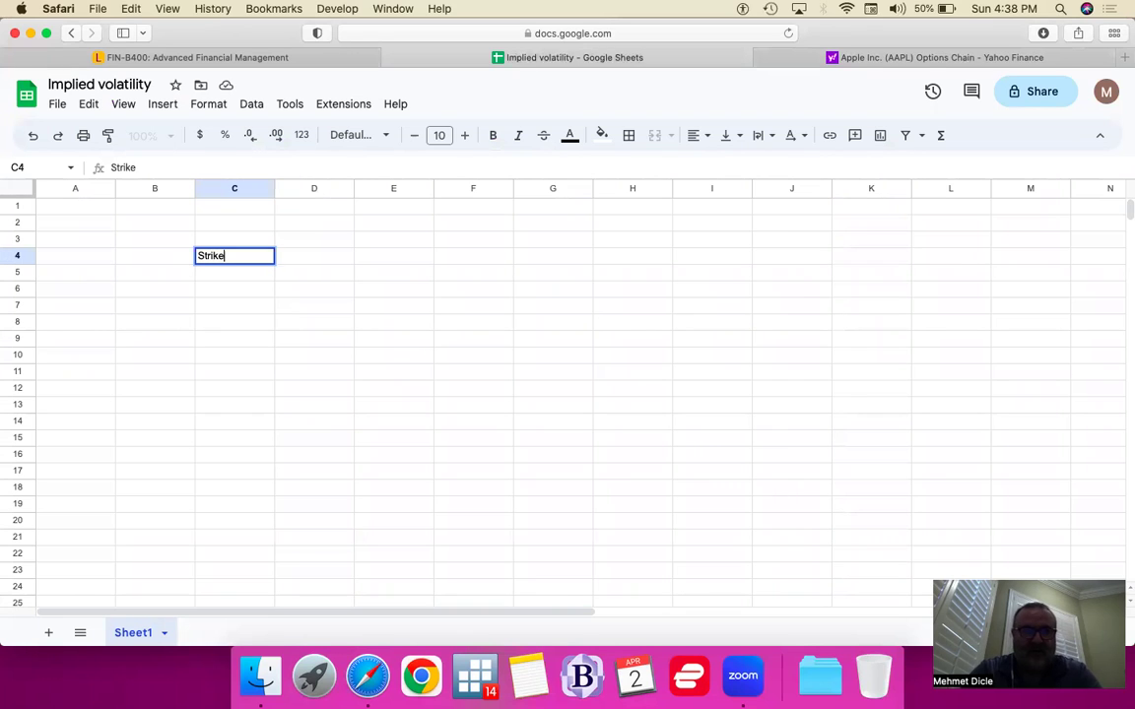
key("Return")
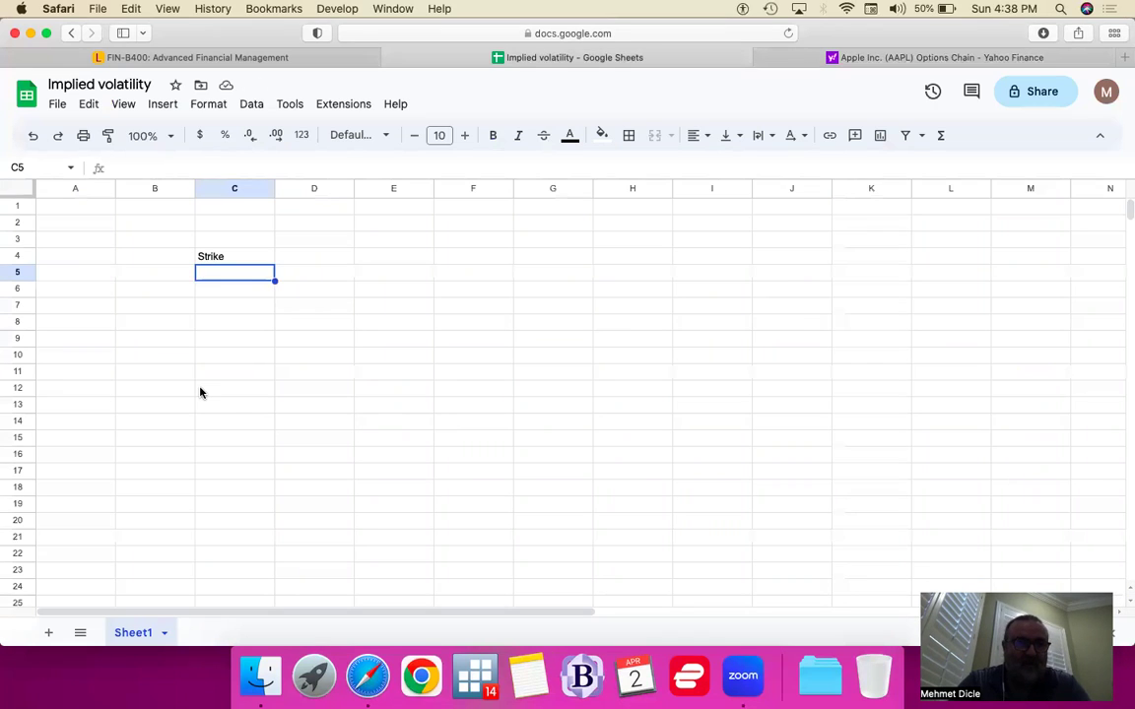
left_click(172, 138)
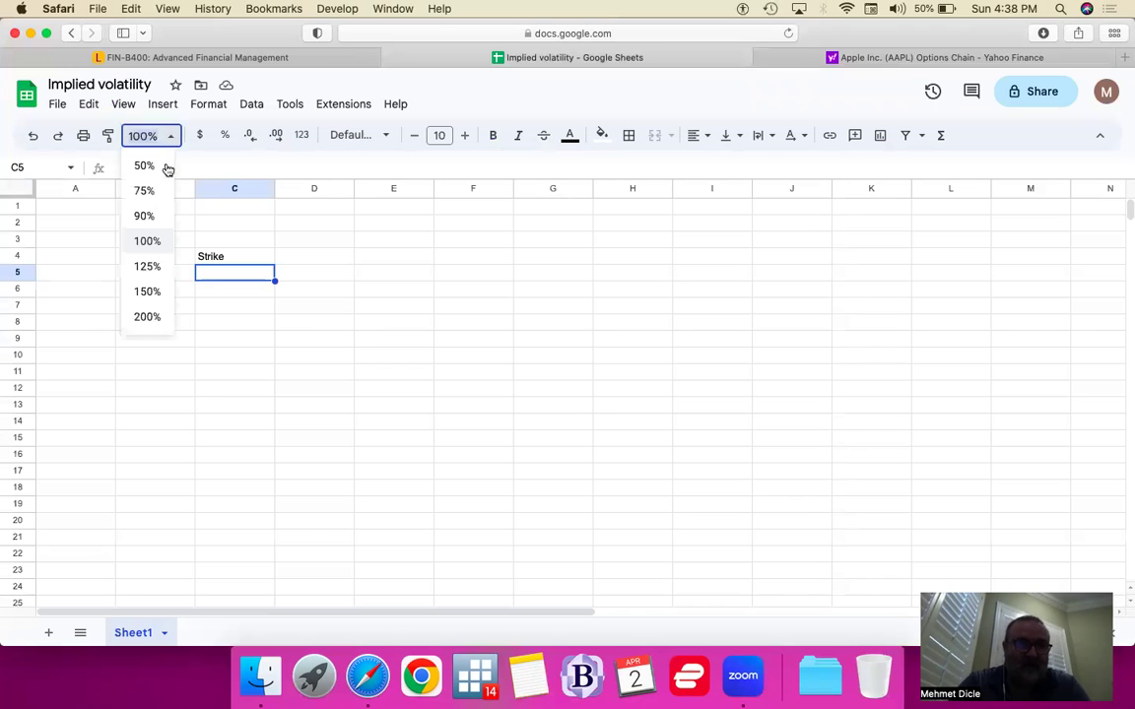
left_click(148, 266)
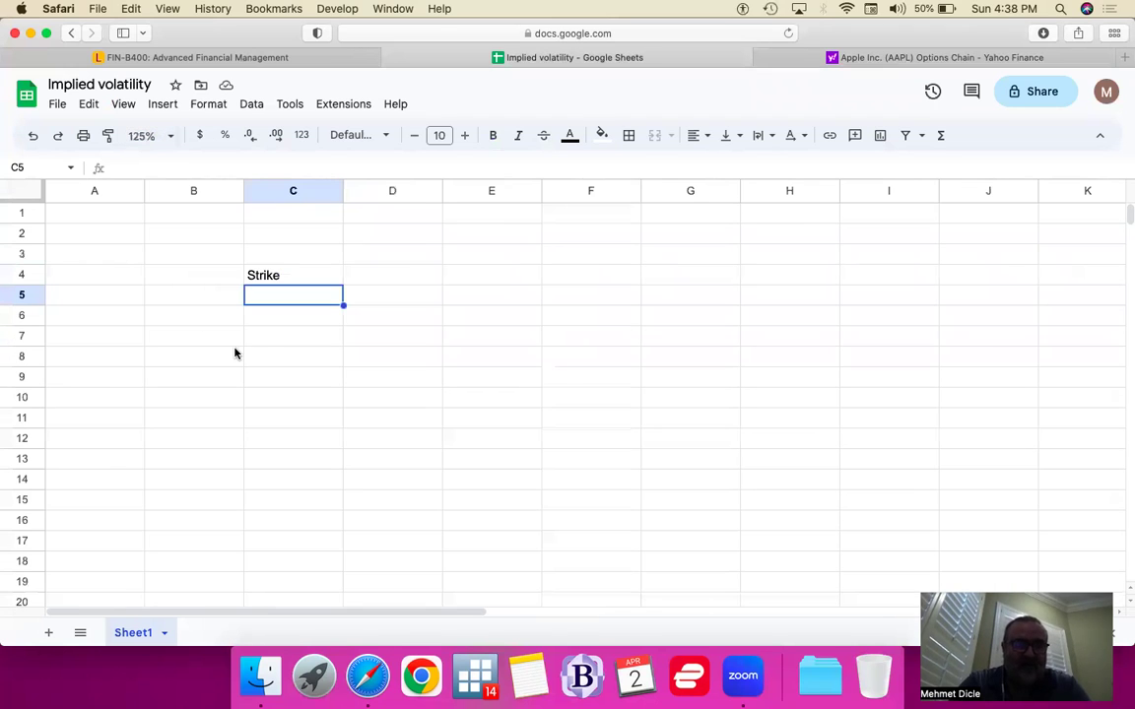
Step: Enter the first strike, 165, in cell C10
left_click(289, 402)
type("165")
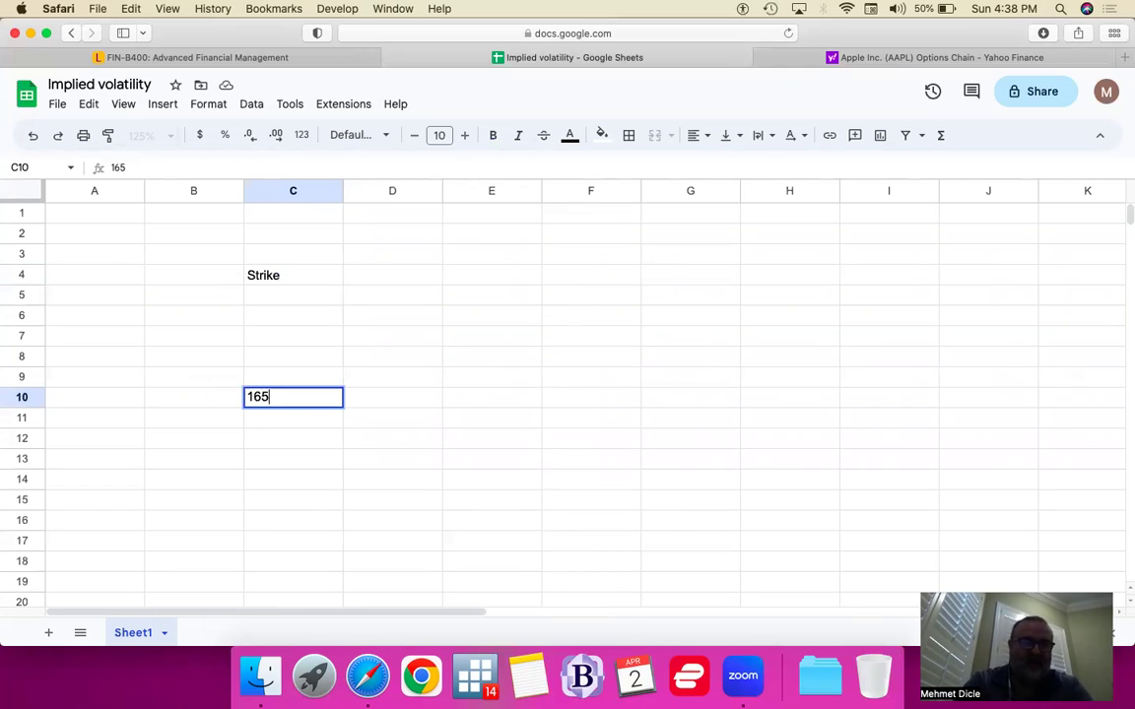
key("Return")
left_click(288, 401)
key("Up")
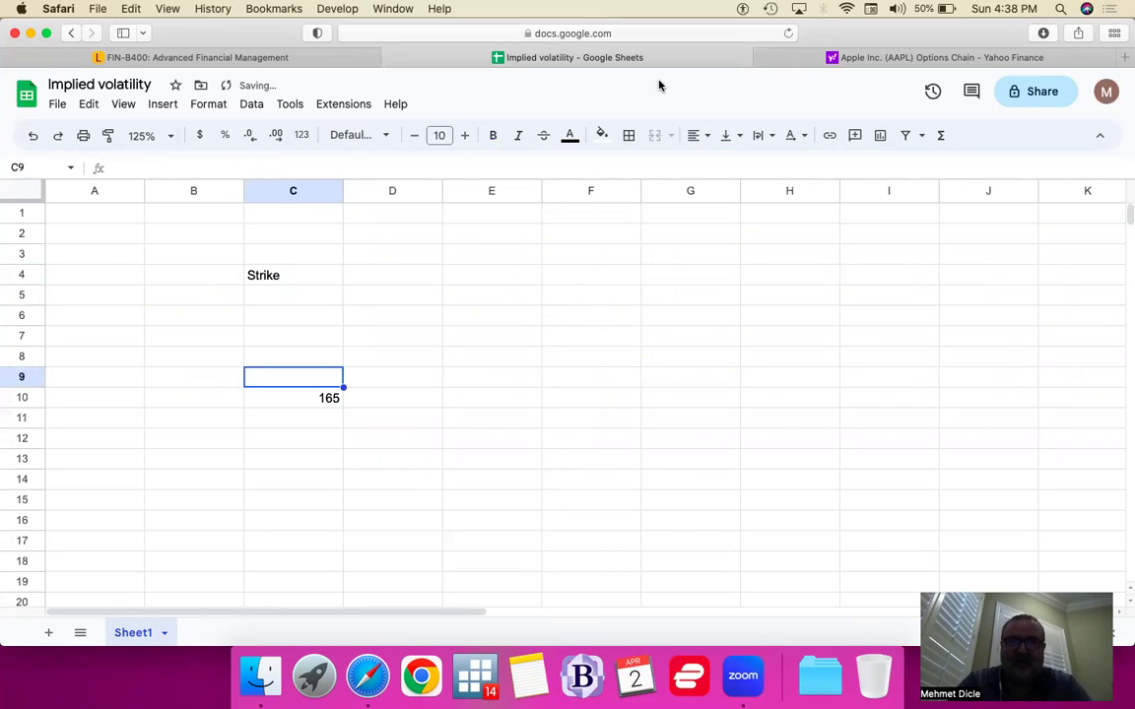
Step: Scroll through the Yahoo Finance calls list to check the available strikes
left_click(845, 59)
scroll(483, 494, "down", 5)
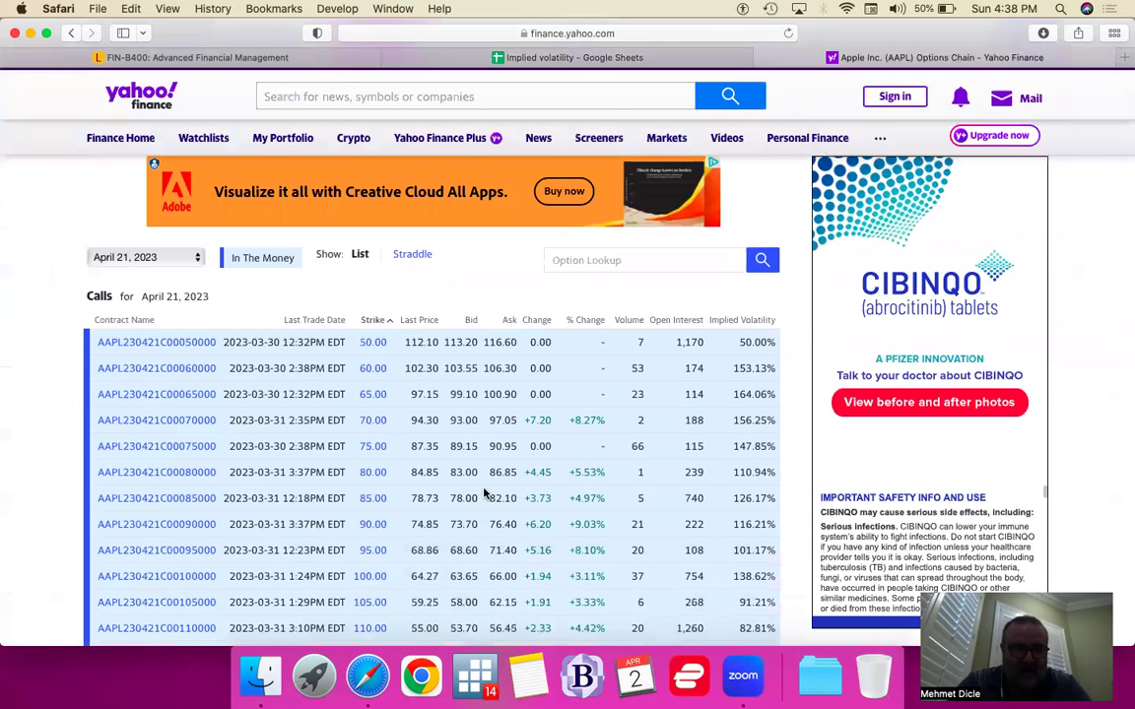
scroll(483, 495, "down", 3)
scroll(483, 495, "down", 2)
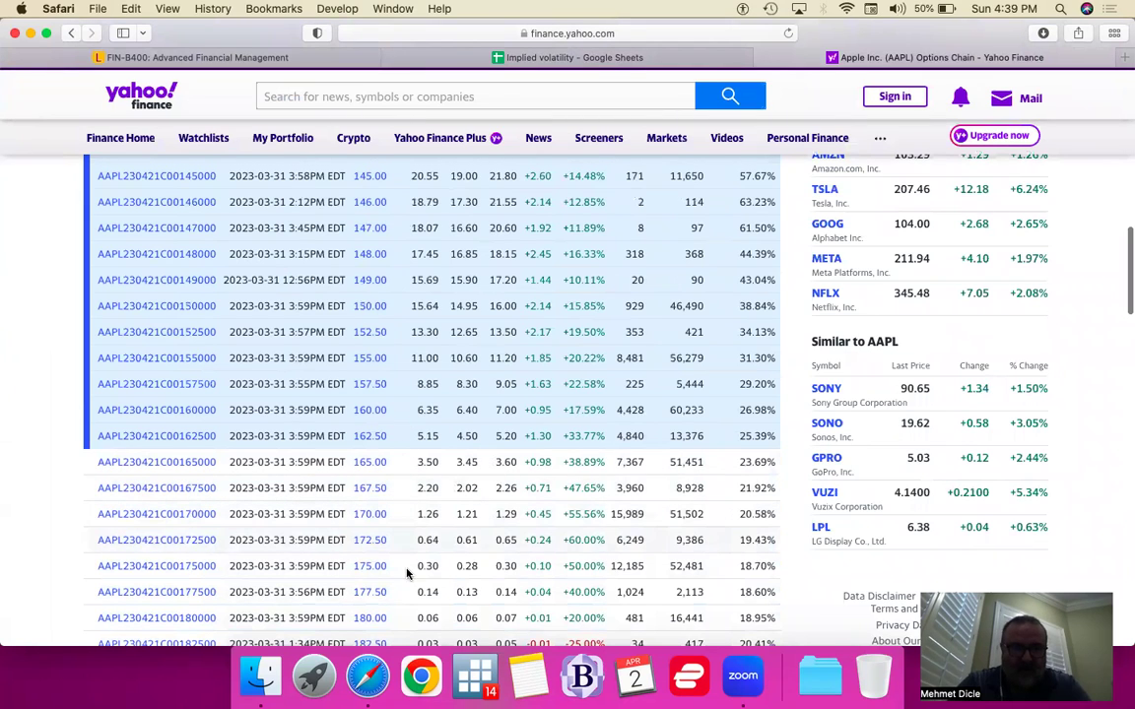
Step: Bold the 165 strike in C10 and label B10 'Today'
left_click(428, 61)
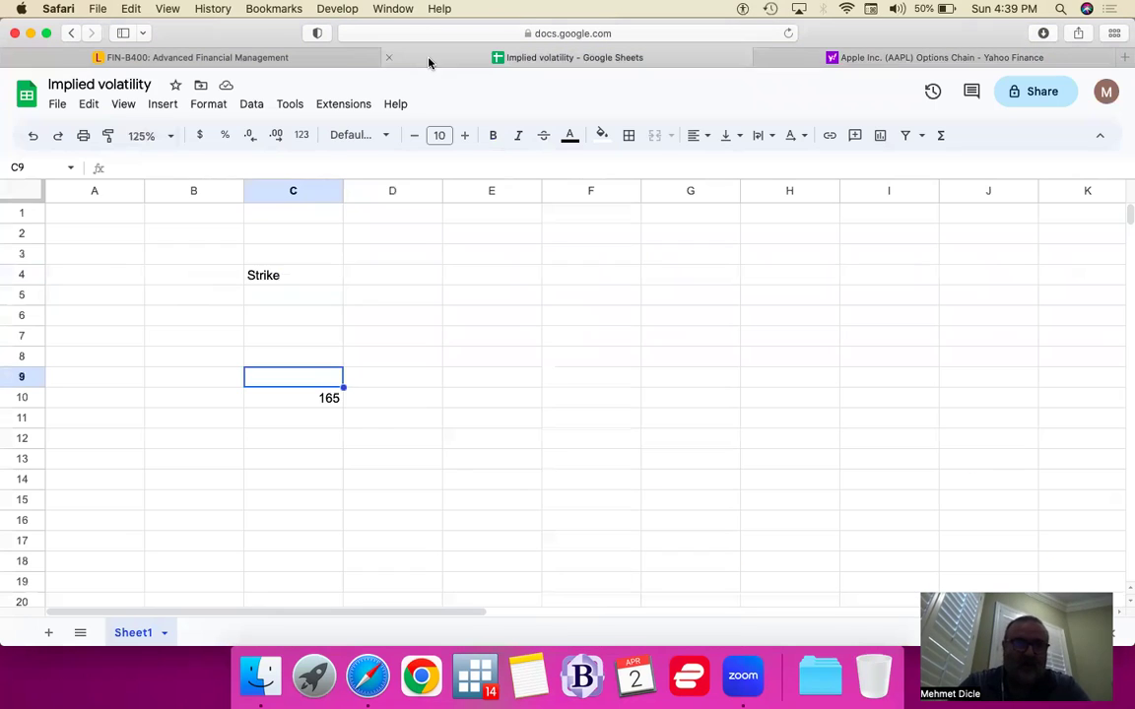
left_click(298, 403)
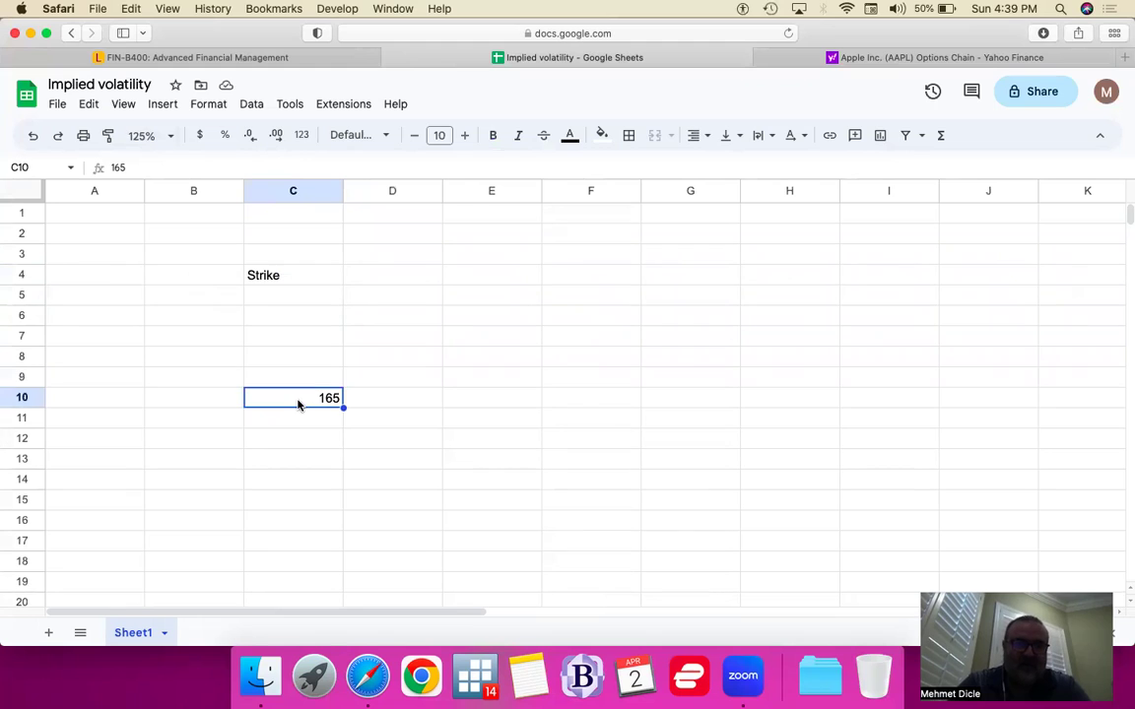
key("super+b")
key("Left")
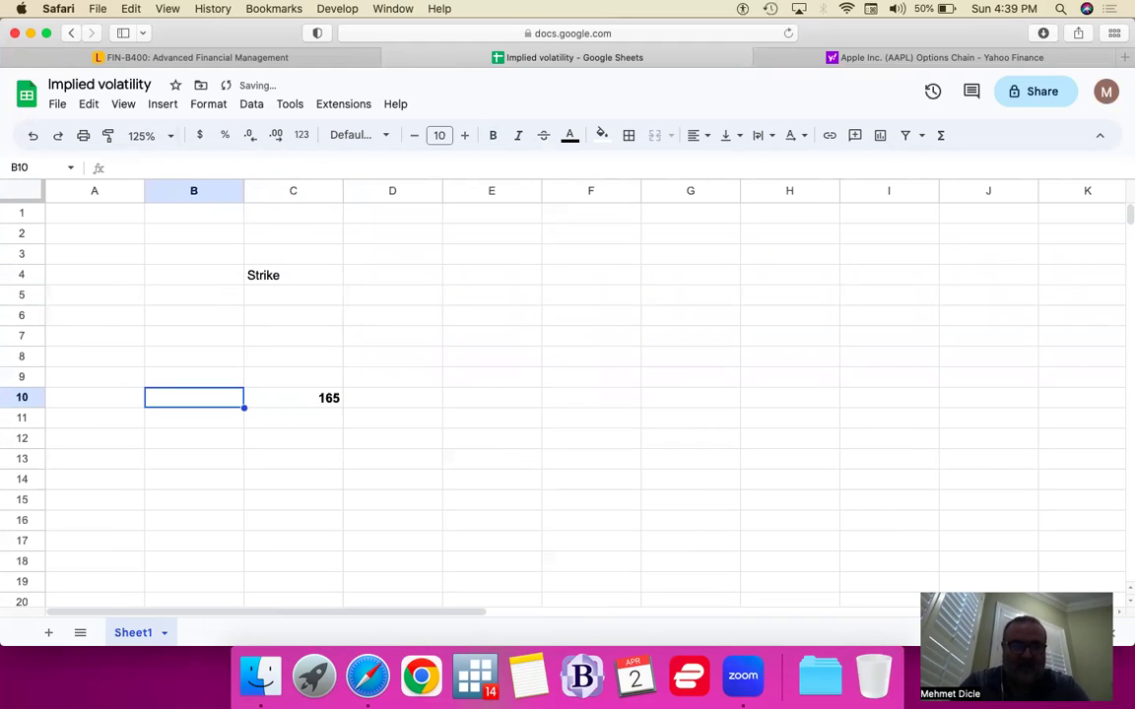
type("Today")
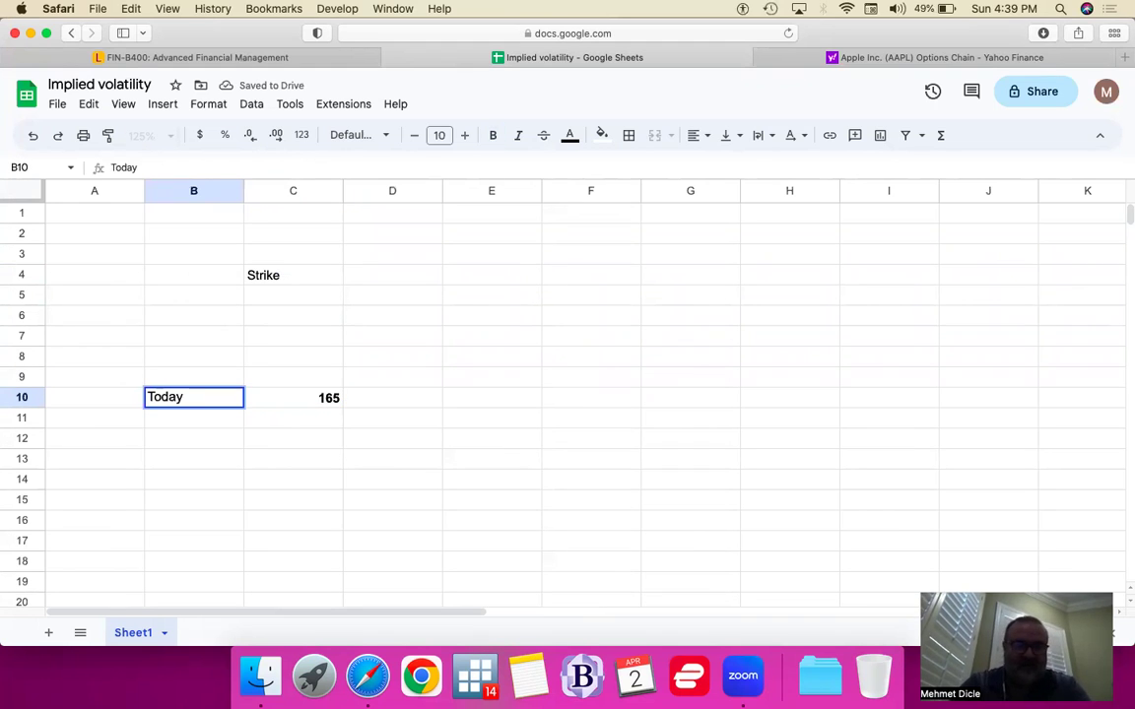
key("Right")
Step: Build the strikes above 165 with a 2.5-step formula in C11, copied into C12:C14
key("Down")
type("=")
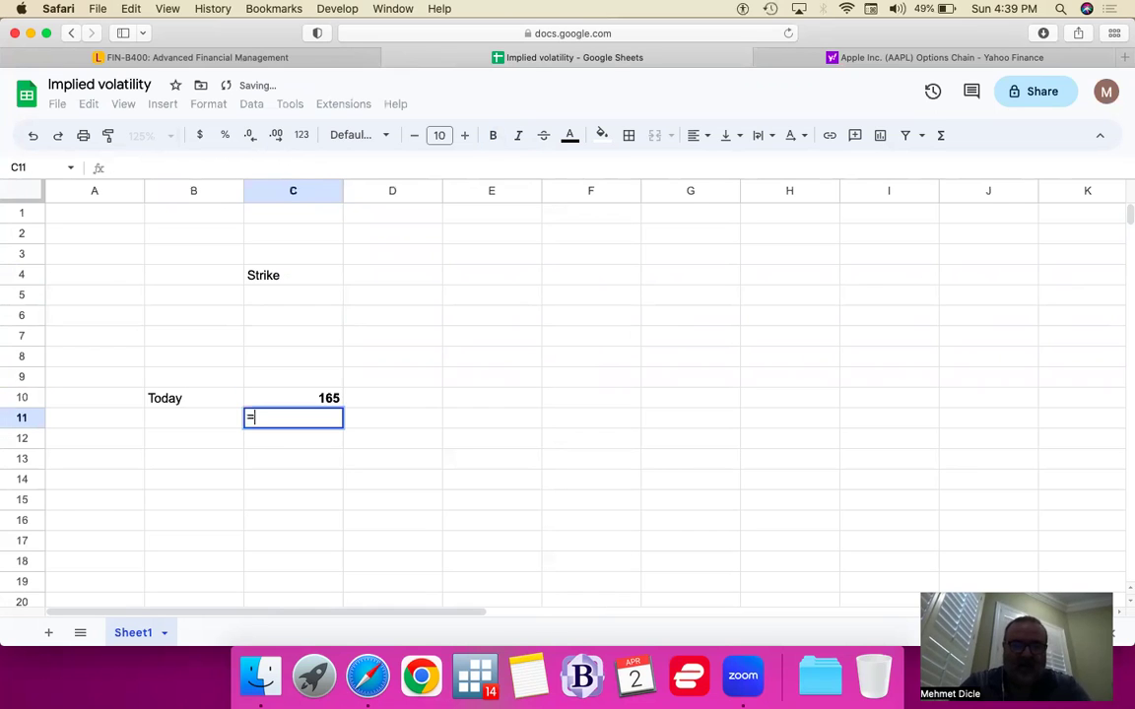
type("C10*2.5")
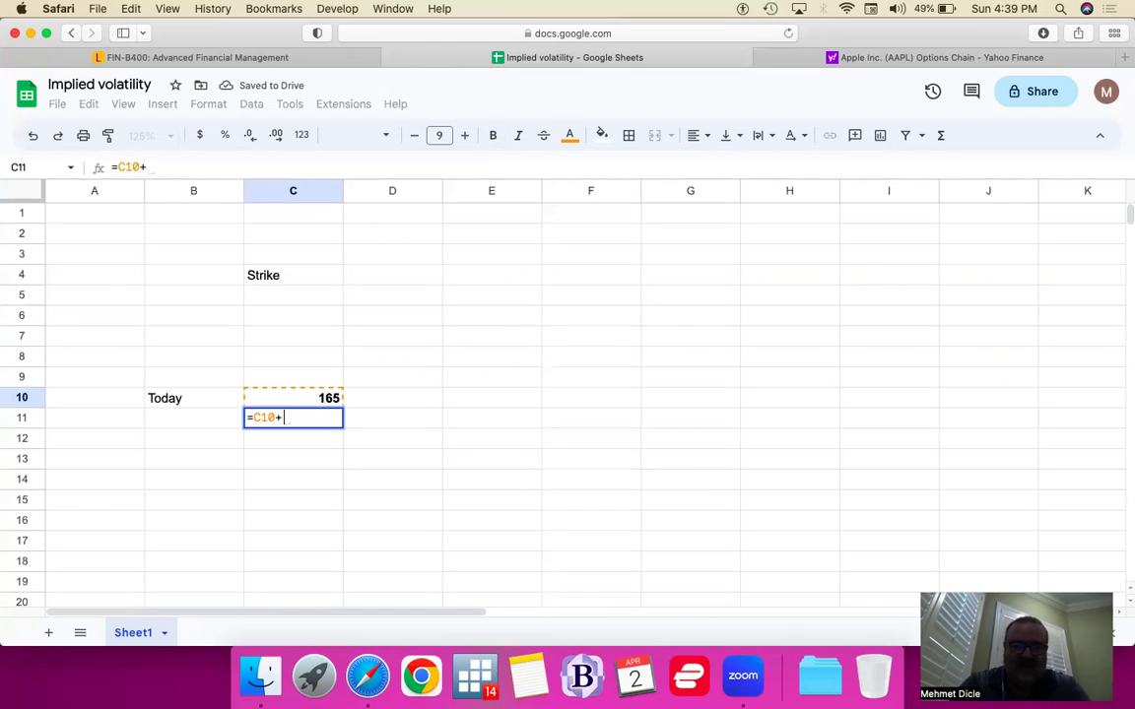
key("Return")
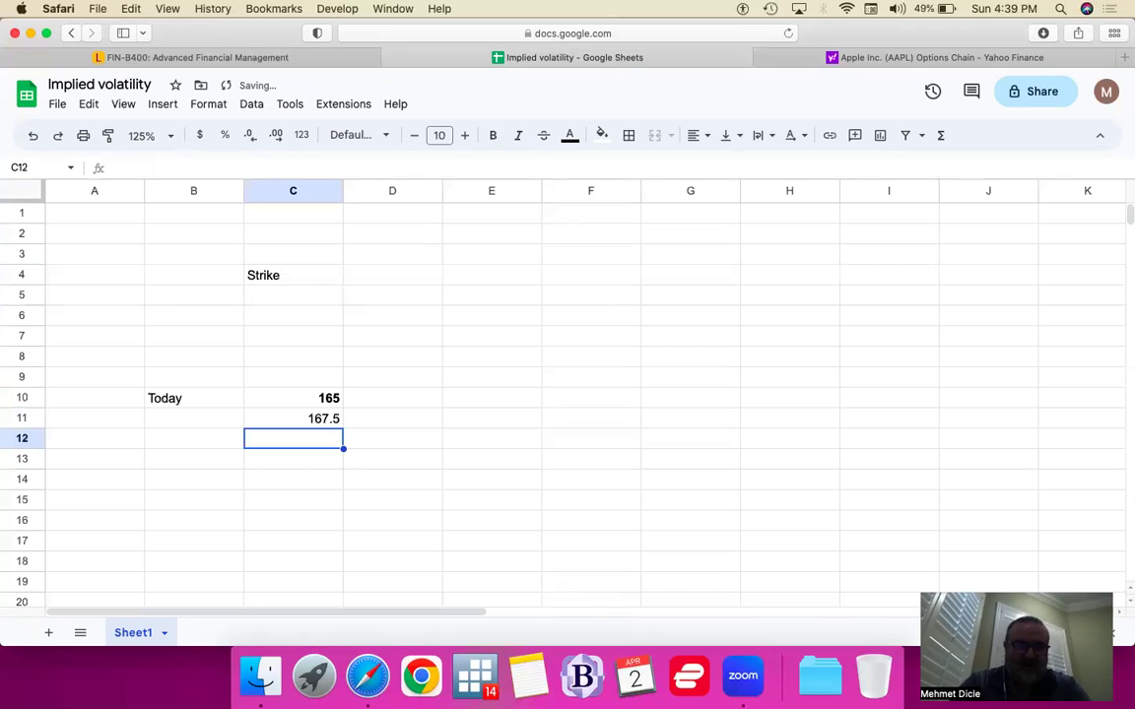
key("Up")
key("super+c")
key("Down")
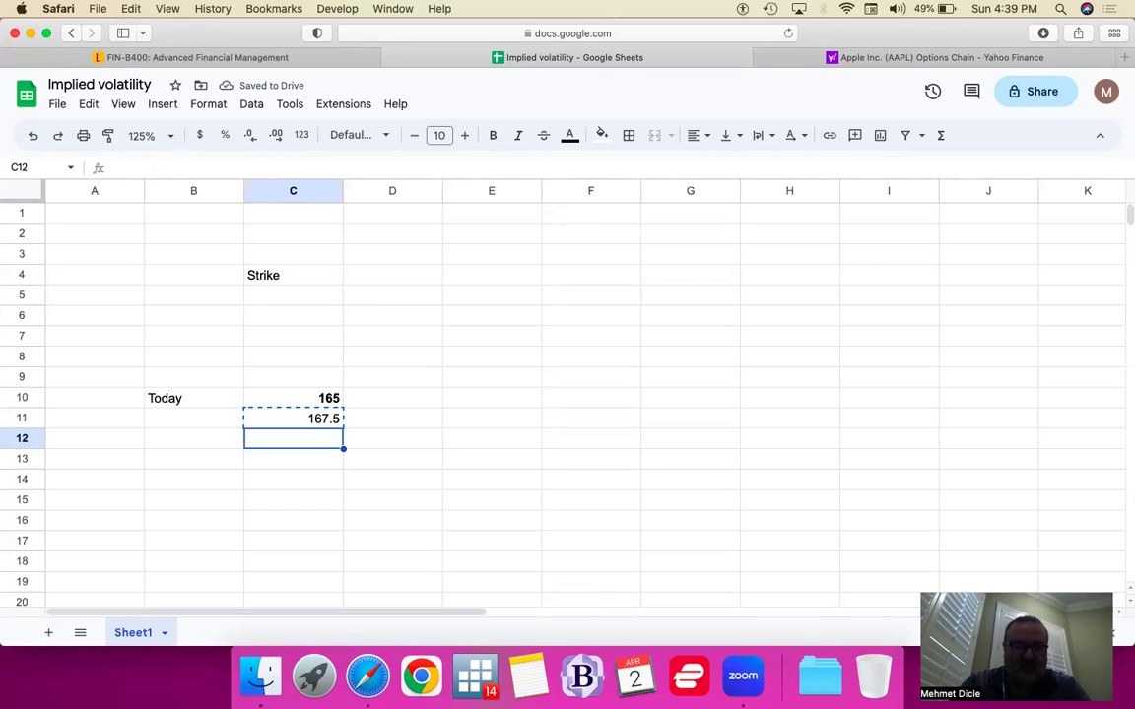
key("shift+Down")
key("shift+Down")
key("super+v")
Step: Enter =C10-2.5 in C9 to give the 162.5 strike
key("Up")
key("Up")
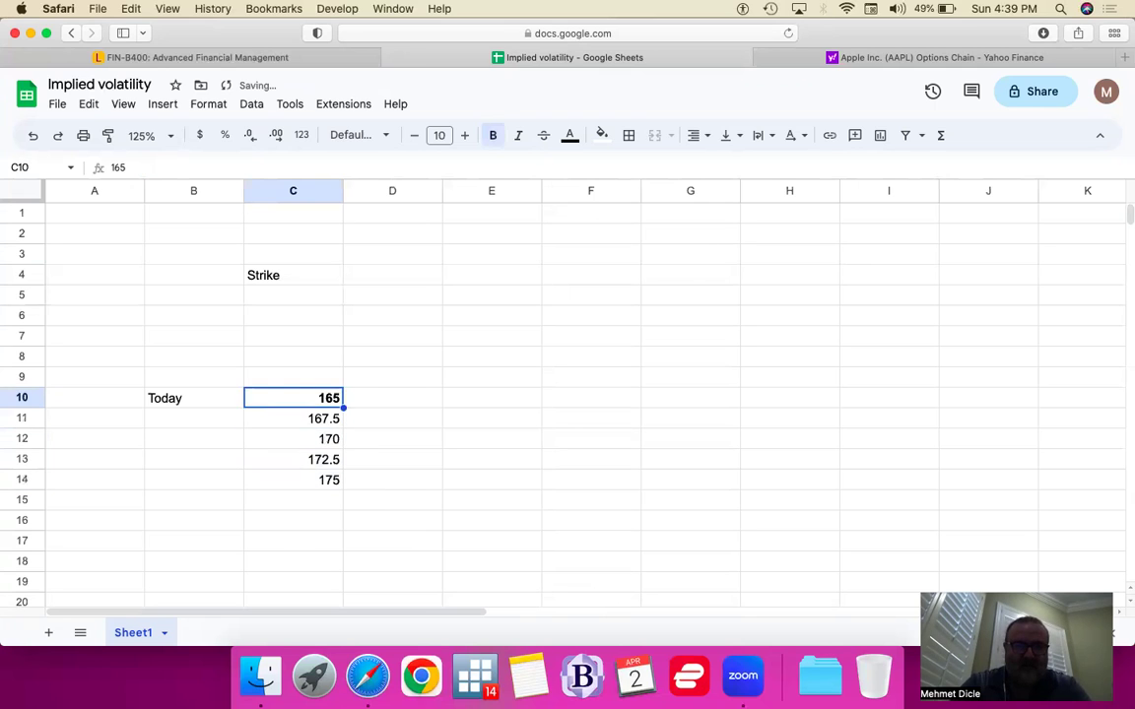
key("Up")
type("=")
key("Down")
type("-2.5")
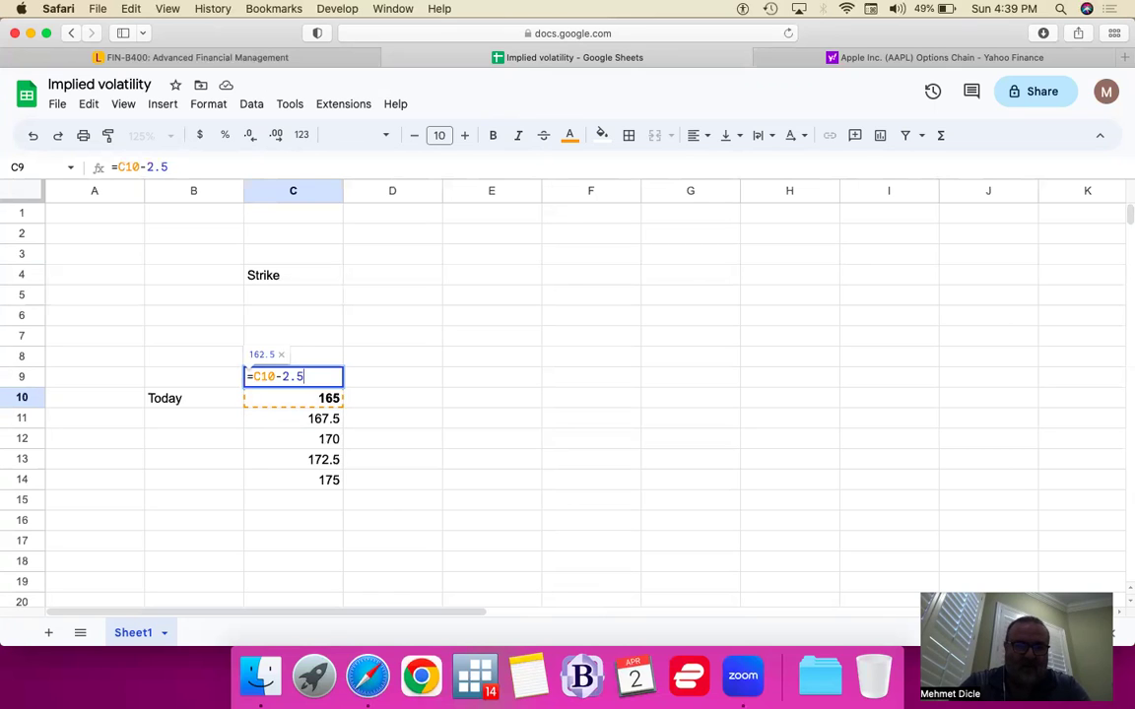
key("Return")
Step: Copy the C9 step-down formula into C6:C8 and select the full strike list to 175
key("Up")
key("super+c")
key("Up")
key("shift+Up")
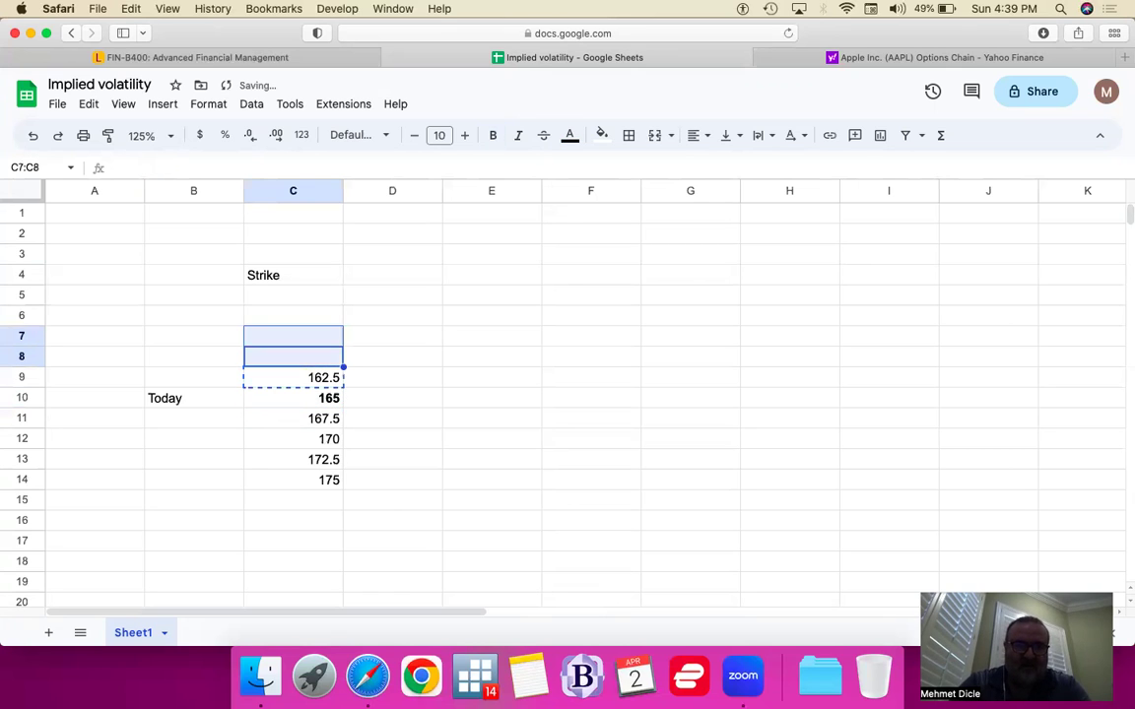
key("shift+Up")
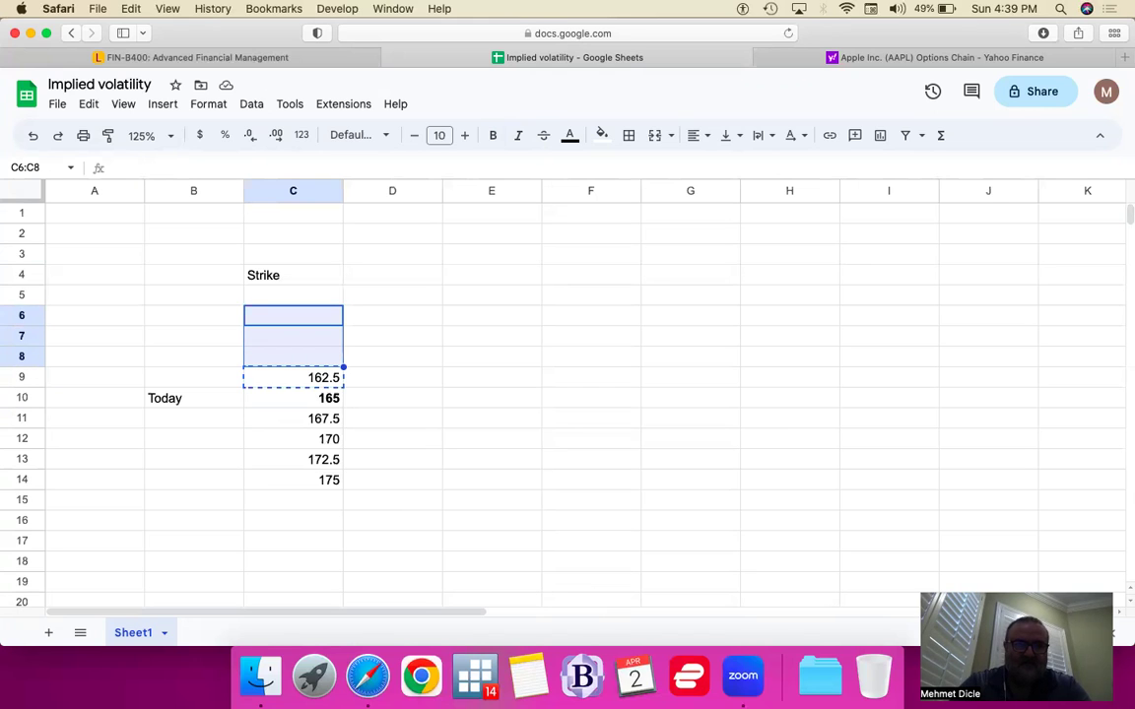
key("Down")
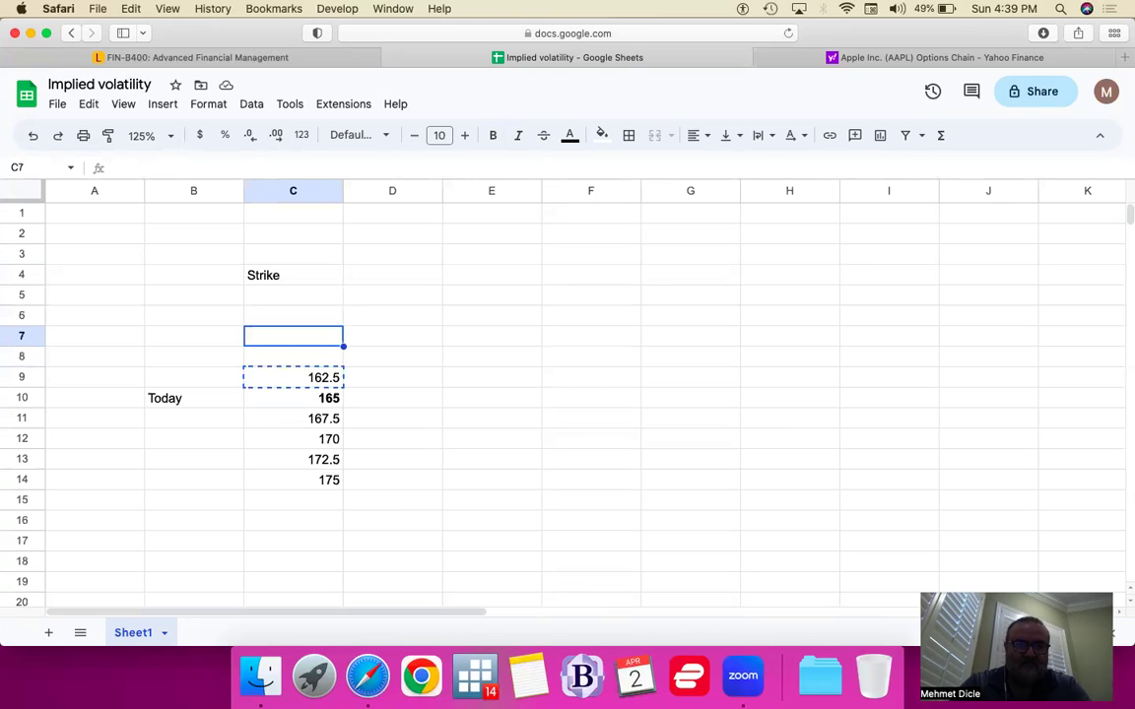
key("Up")
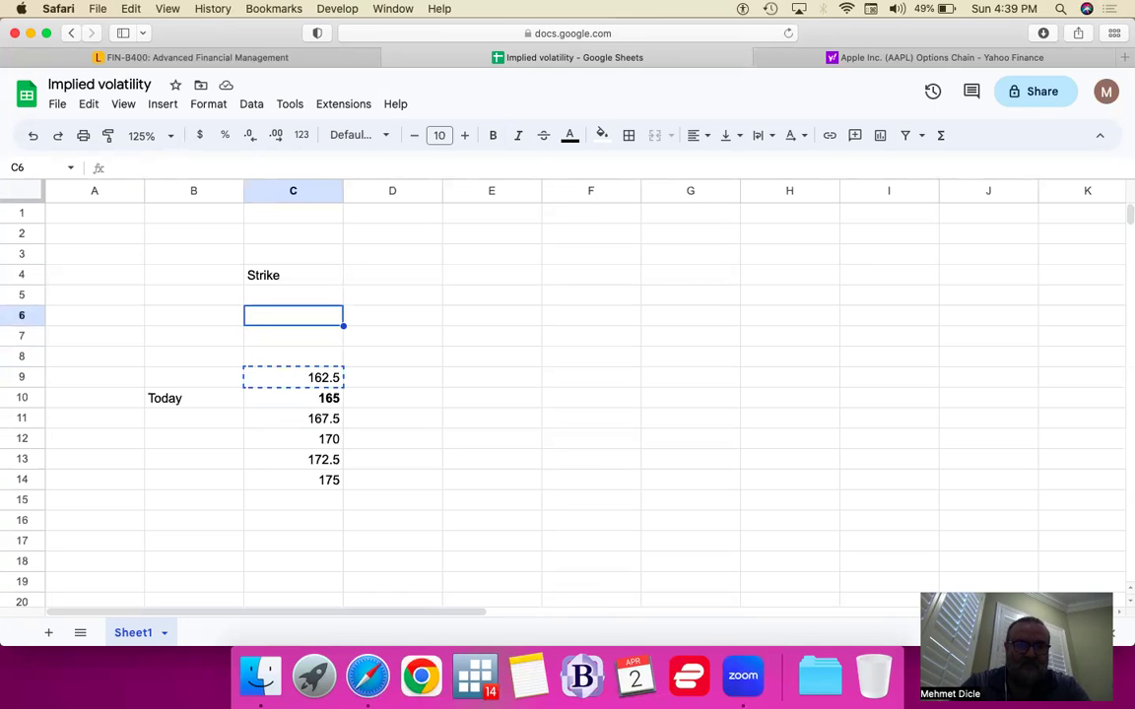
key("shift+Down")
key("shift+Down")
key("shift+Down")
key("shift+Up")
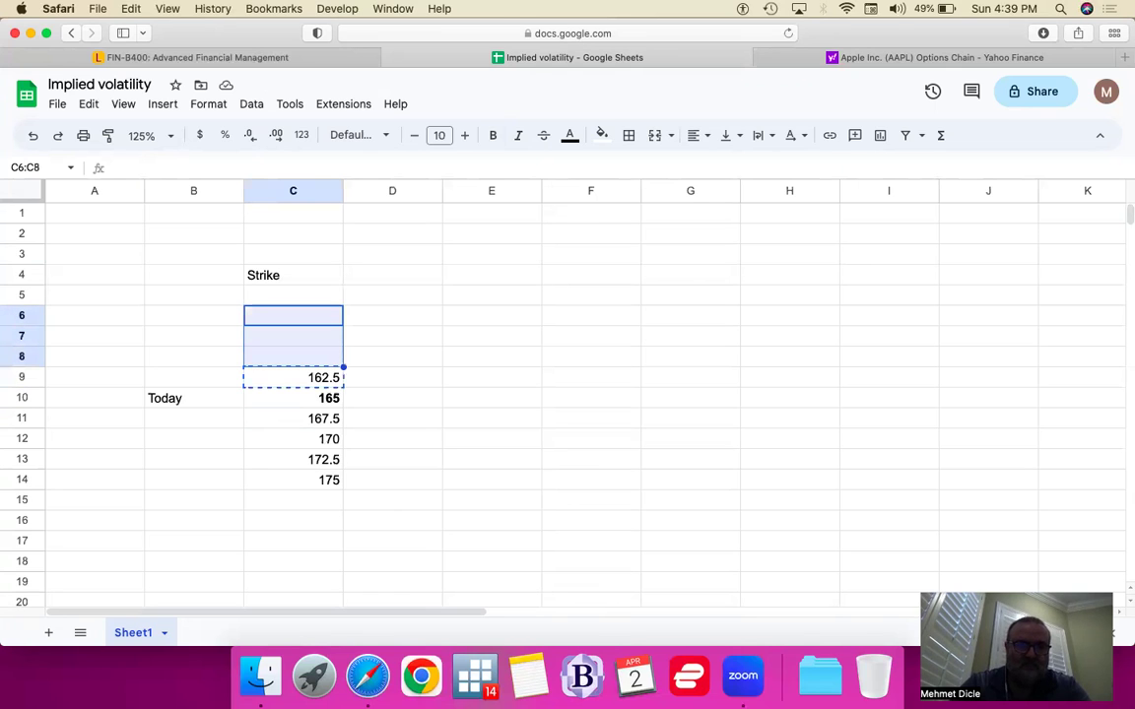
key("cmd+v")
key("Up")
key("Down")
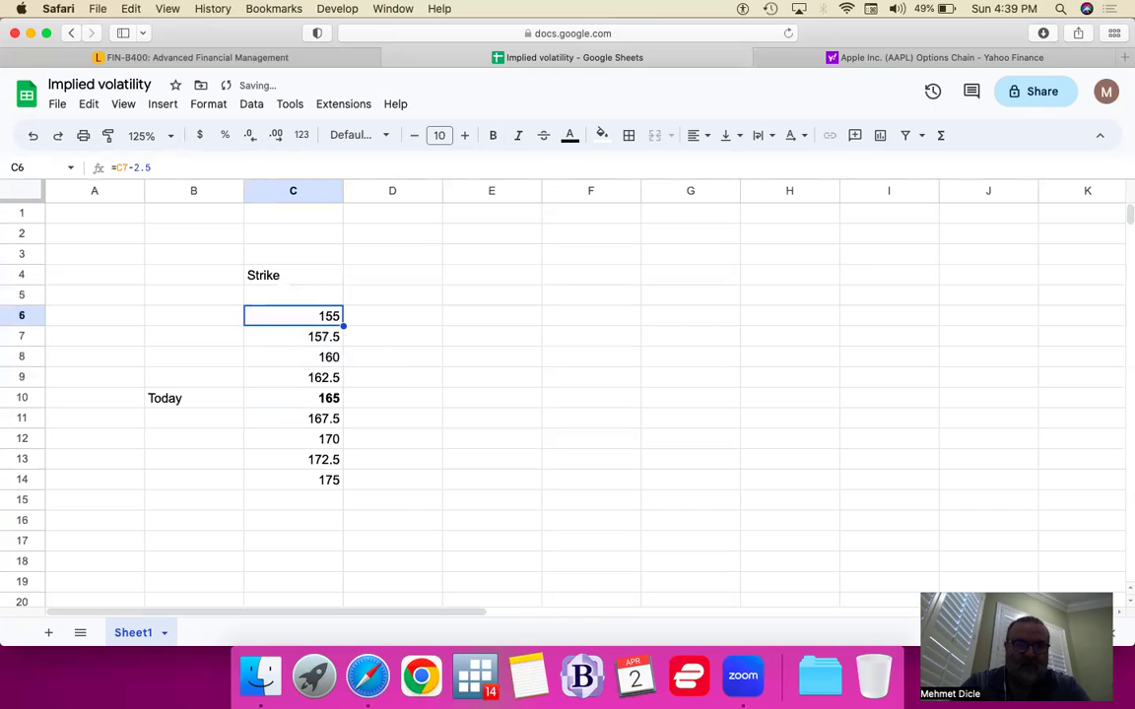
key("shift+Down")
key("shift+Down")
key("shift+Down")
key("shift+Down")
key("shift+Down")
key("shift+Down")
key("shift+Down")
key("shift+Down")
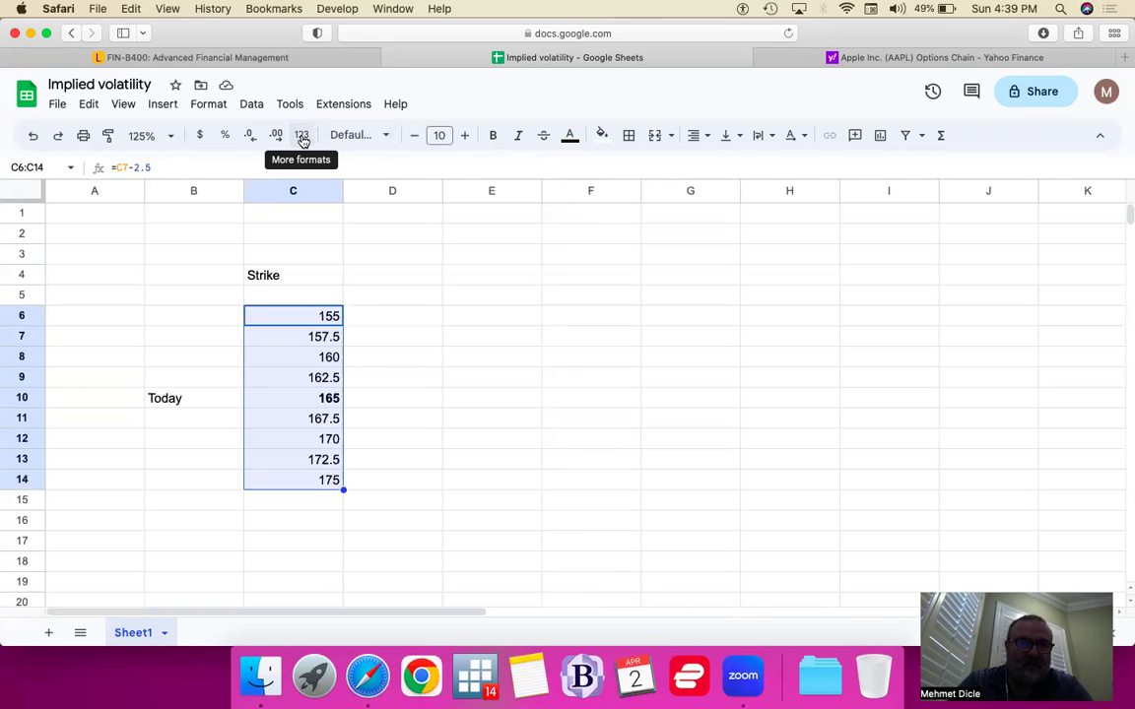
Step: Format the strikes C6:C14 as centred currency values
left_click(199, 136)
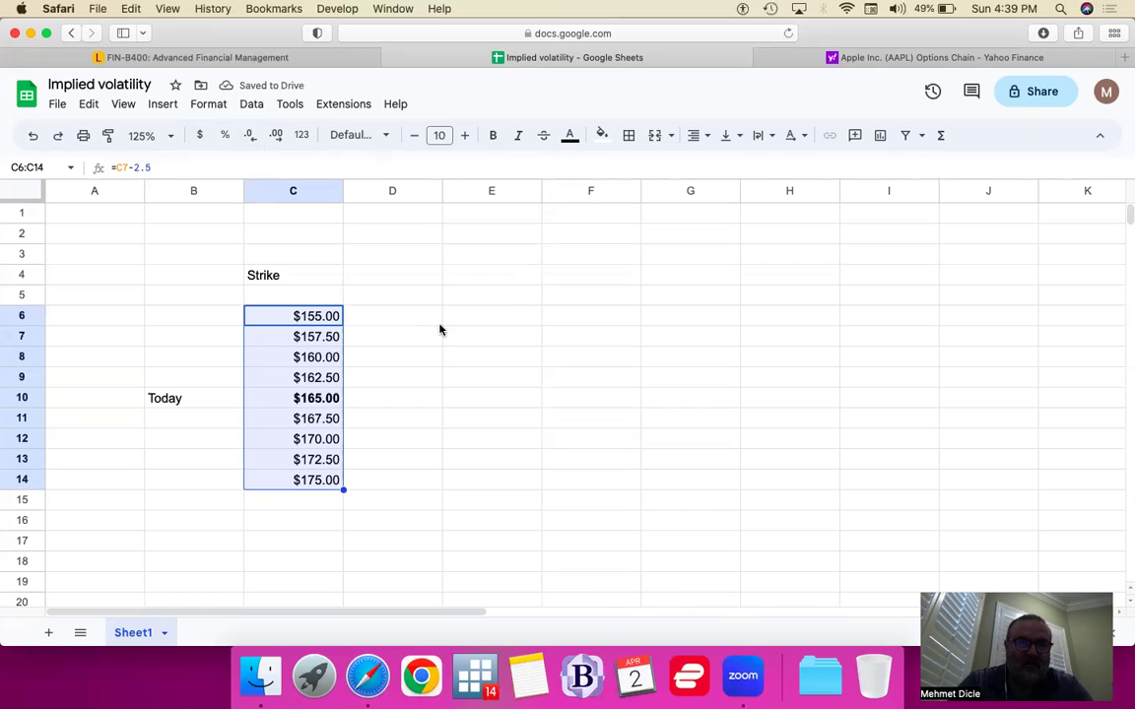
left_click(701, 137)
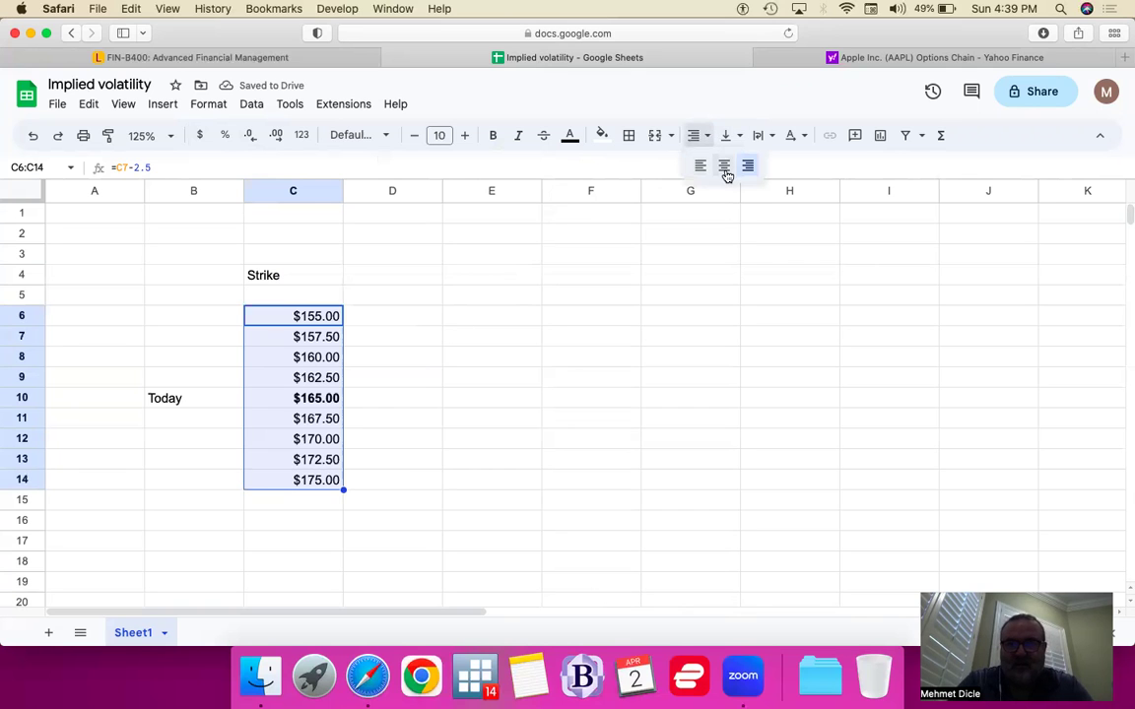
left_click(724, 167)
Step: Move the Strike heading from C4 to C5 and centre it
left_click(290, 278)
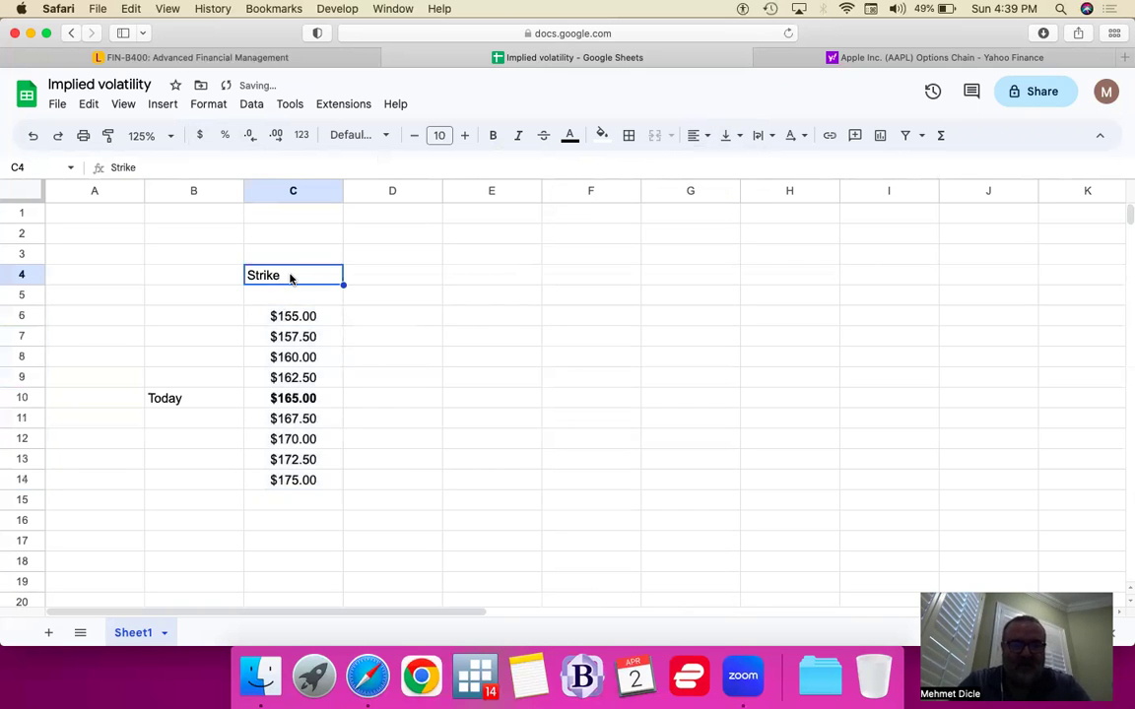
key("Down")
key("super+v")
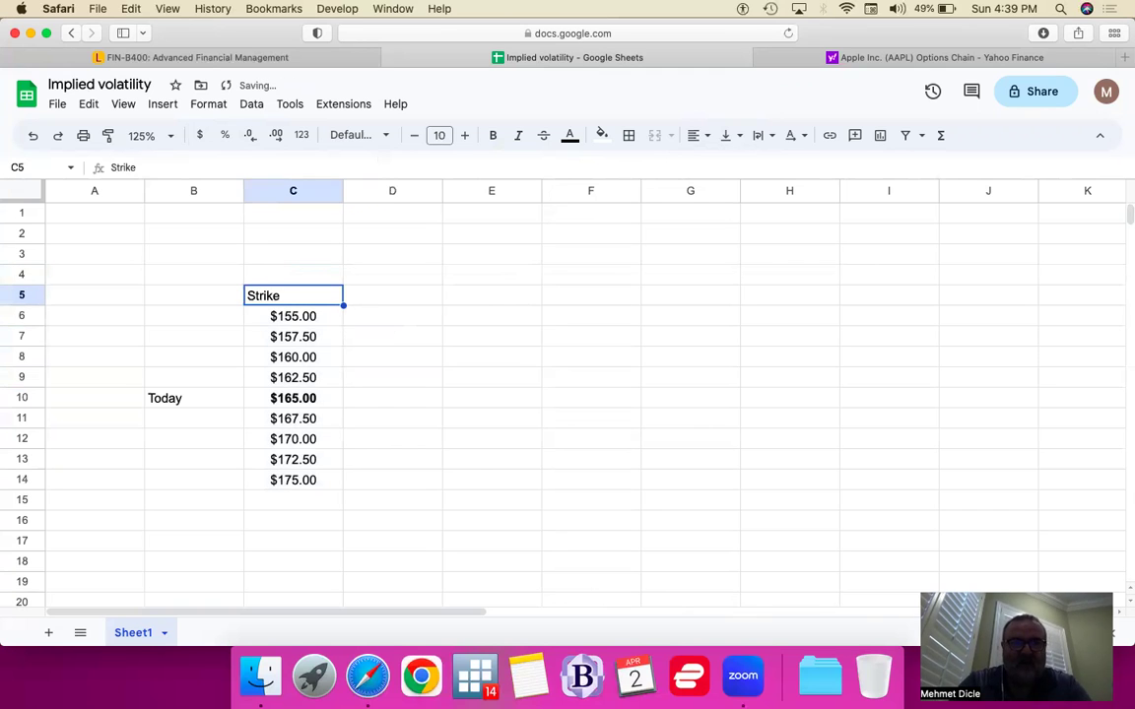
left_click(701, 138)
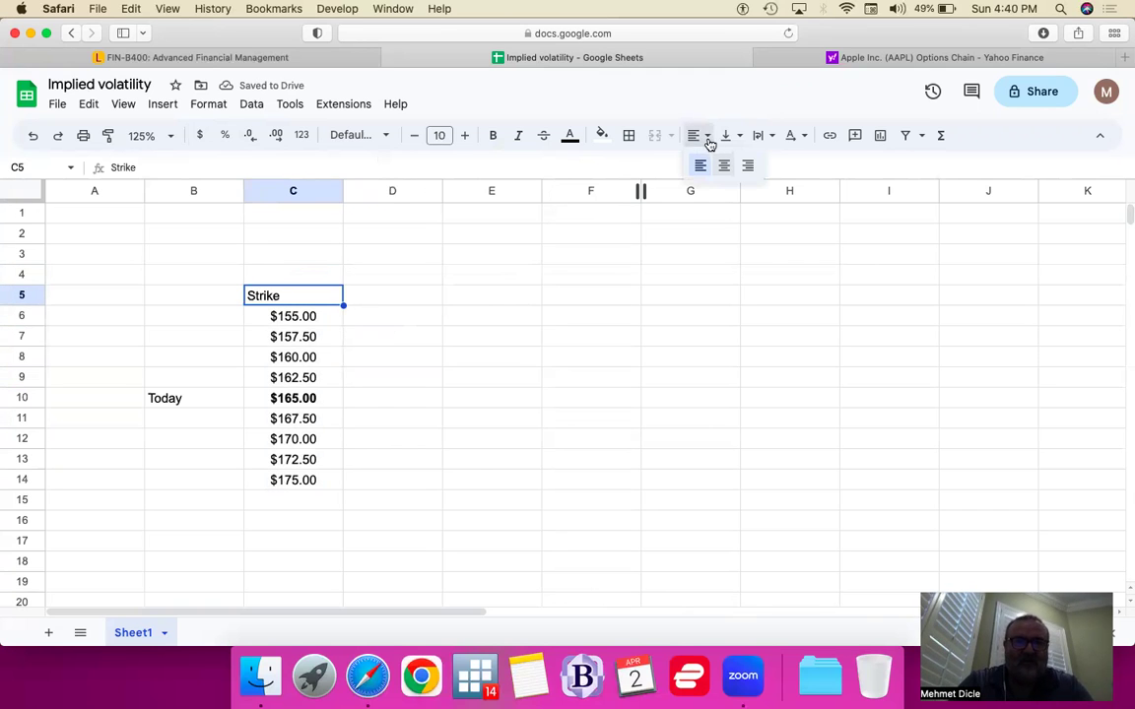
left_click(724, 169)
left_click(414, 302)
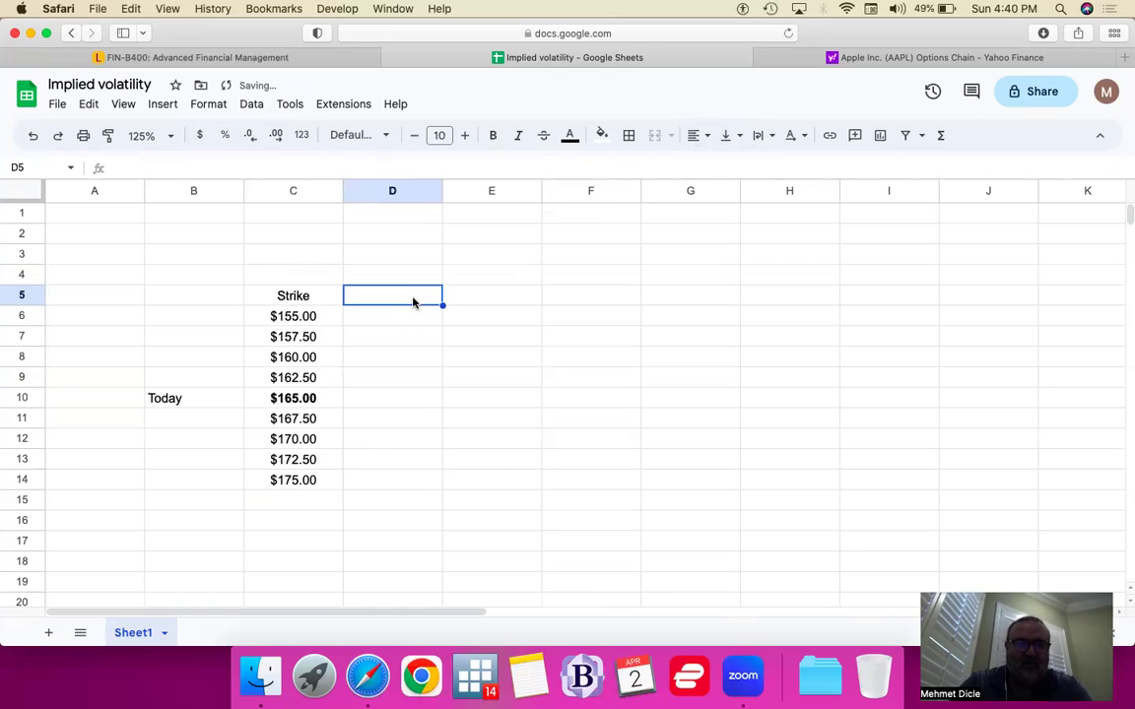
Step: Add the column headings April 21 in D5 and May 19 in E5
type("April 21")
key("Tab")
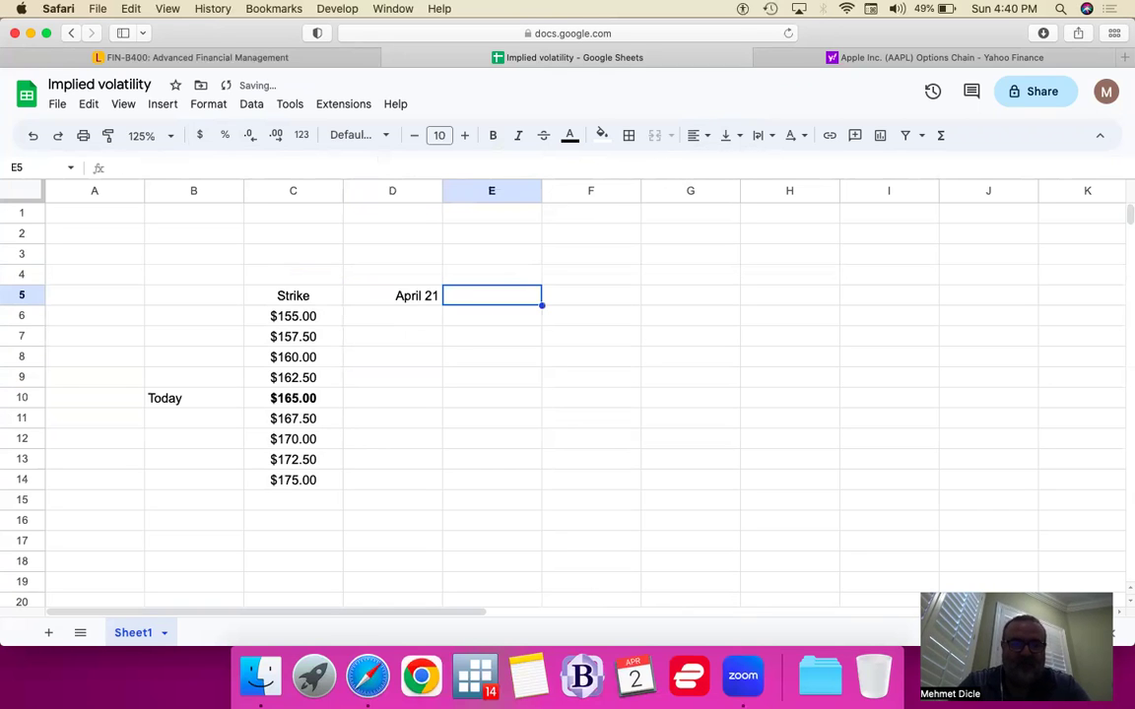
type("May 19")
key("Return")
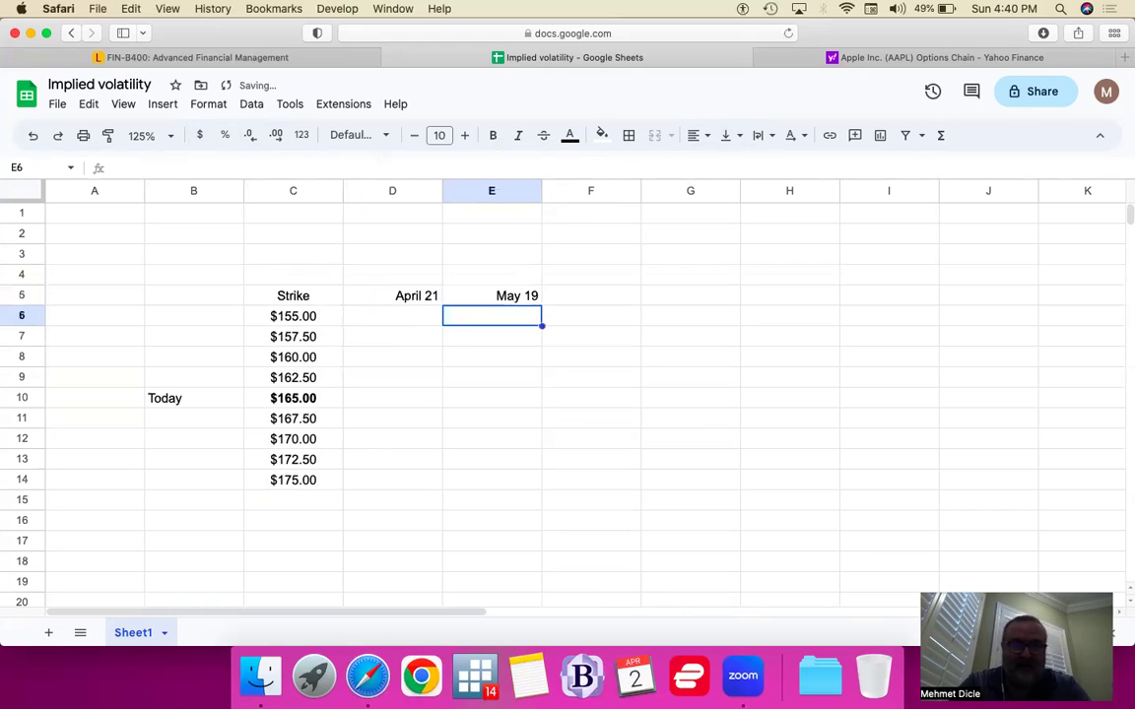
key("Left")
key("Down")
key("Down")
key("Down")
key("Down")
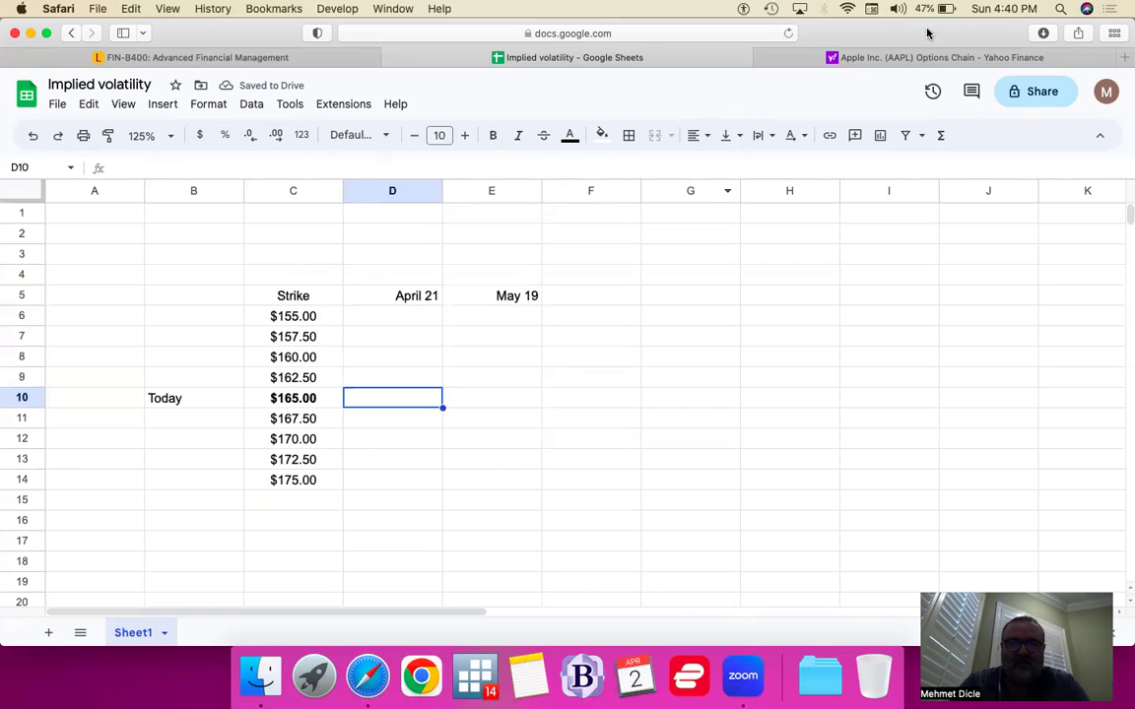
Step: Label C2 'AAPL' and C3 'Call', then select D10 for the first April 21 value
left_click(209, 237)
left_click(283, 240)
type("AAPL")
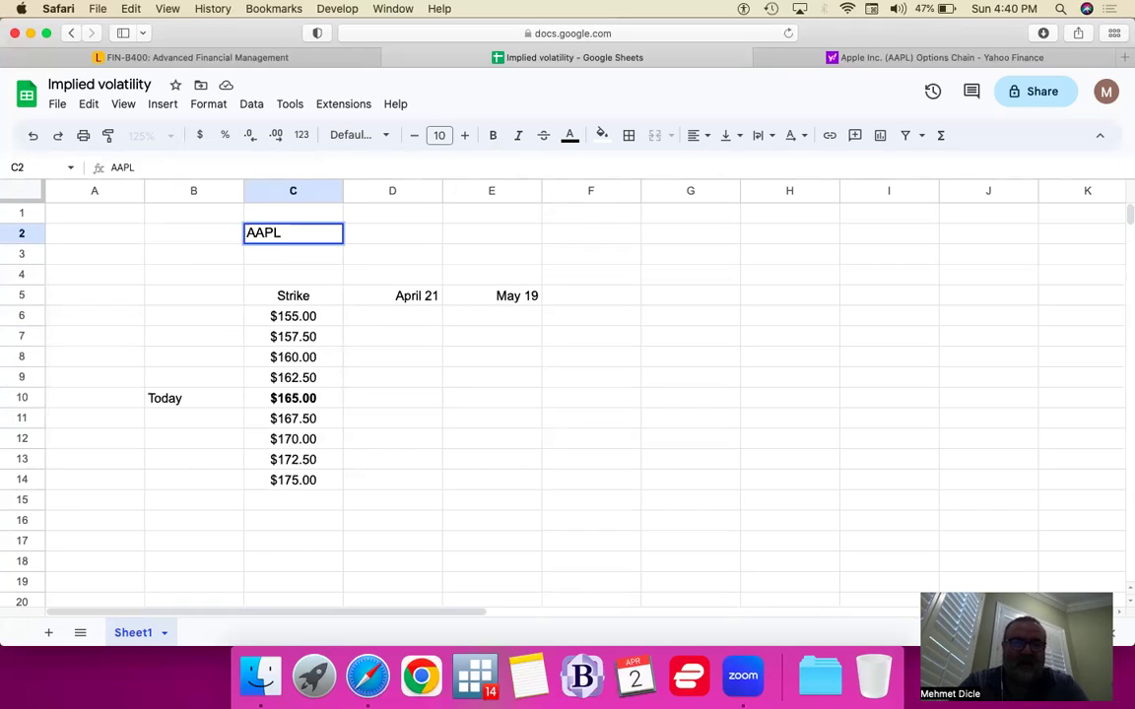
key("Tab")
key("Return")
type("Call")
key("Up")
key("Down")
left_click(399, 400)
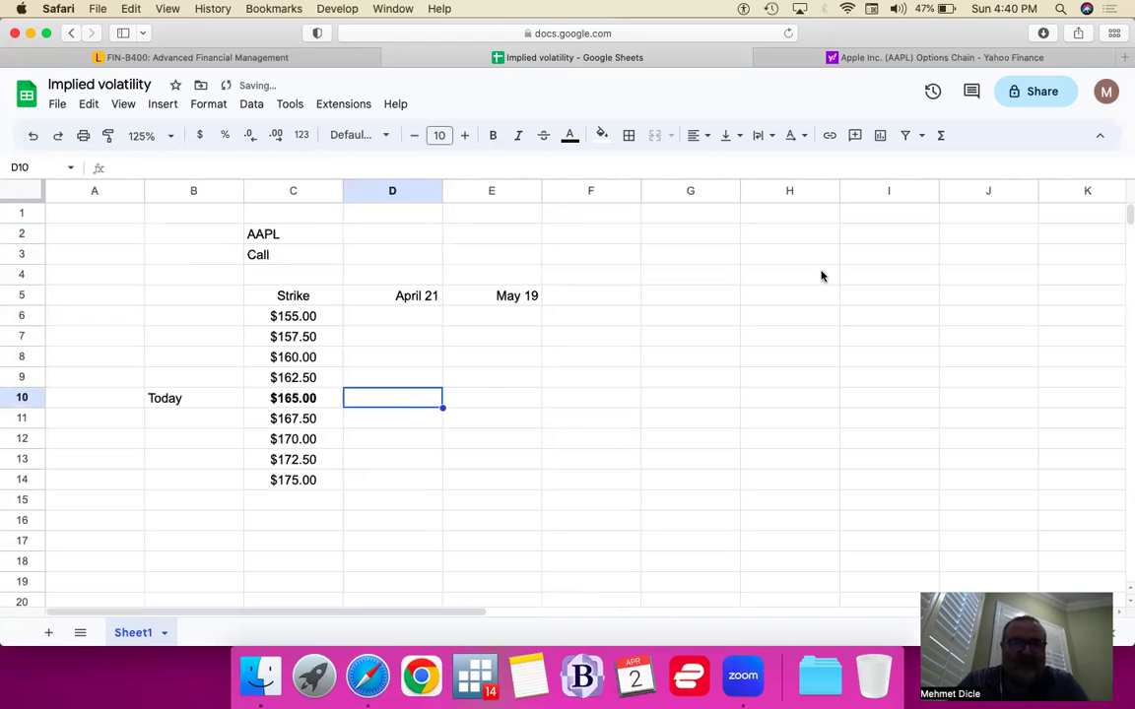
left_click(904, 57)
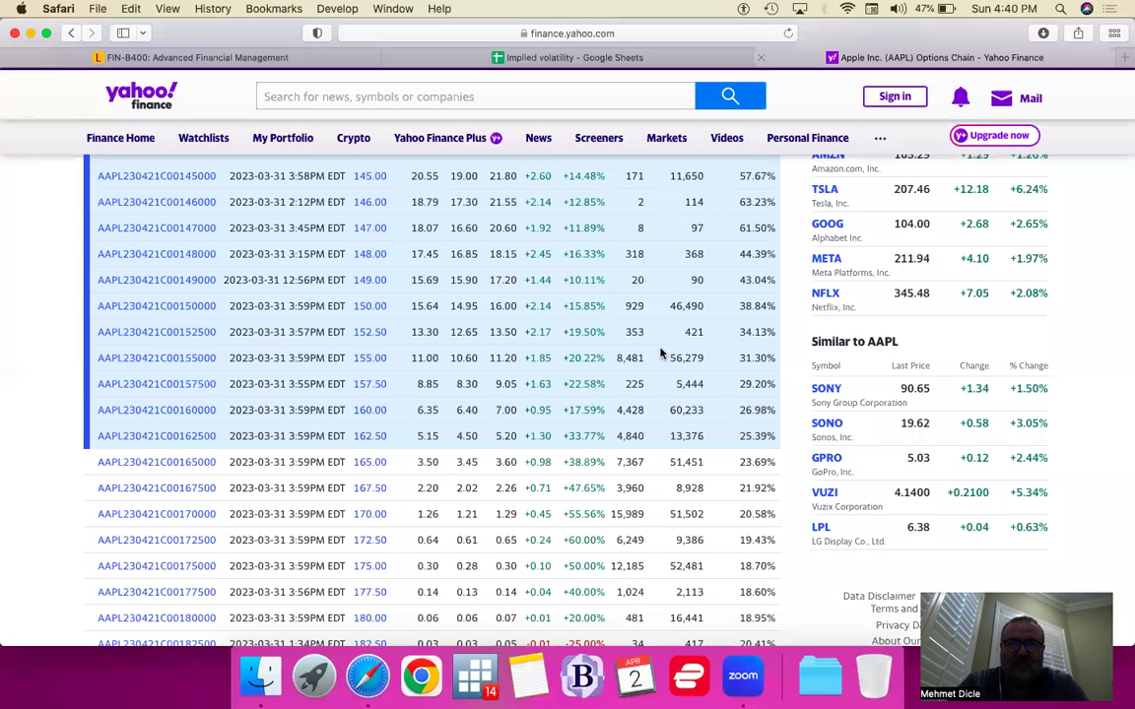
scroll(661, 352, "up", 5)
scroll(663, 350, "up", 5)
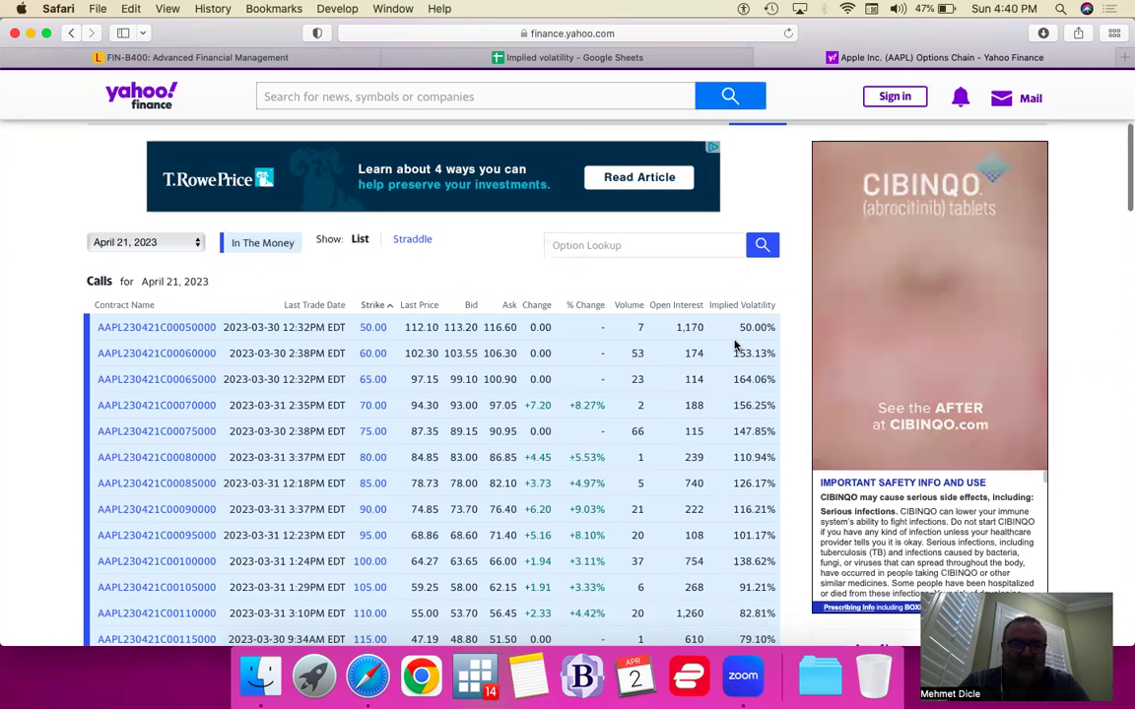
scroll(734, 345, "down", 2)
scroll(734, 345, "down", 1)
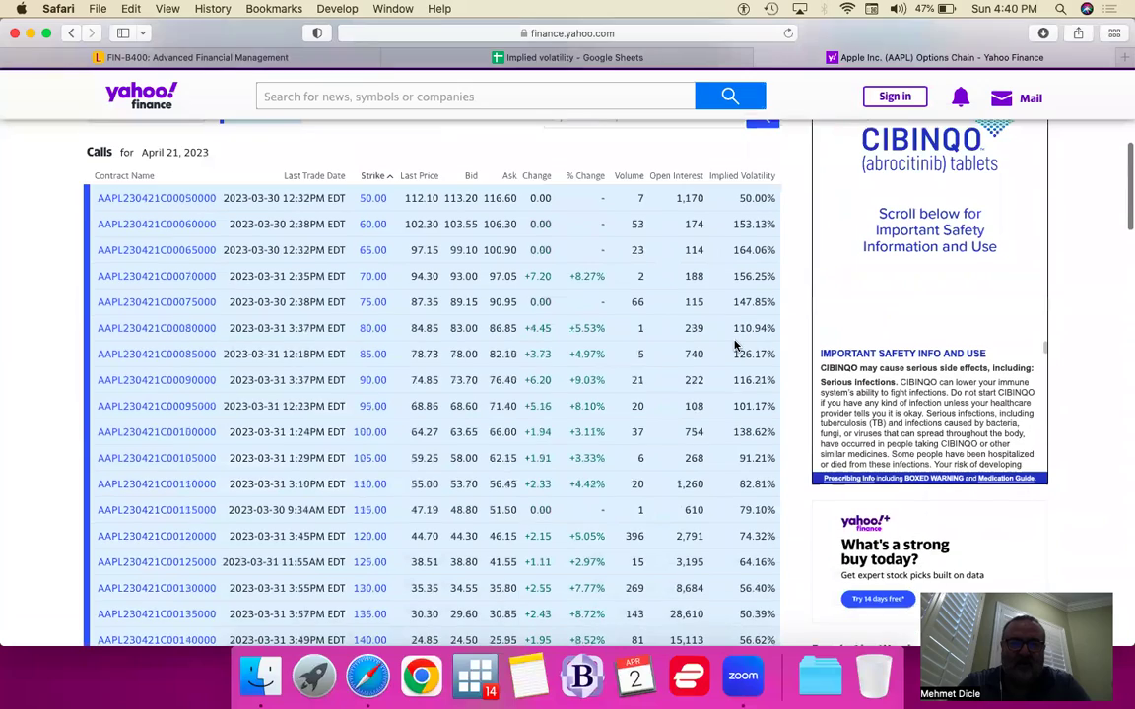
scroll(734, 344, "down", 3)
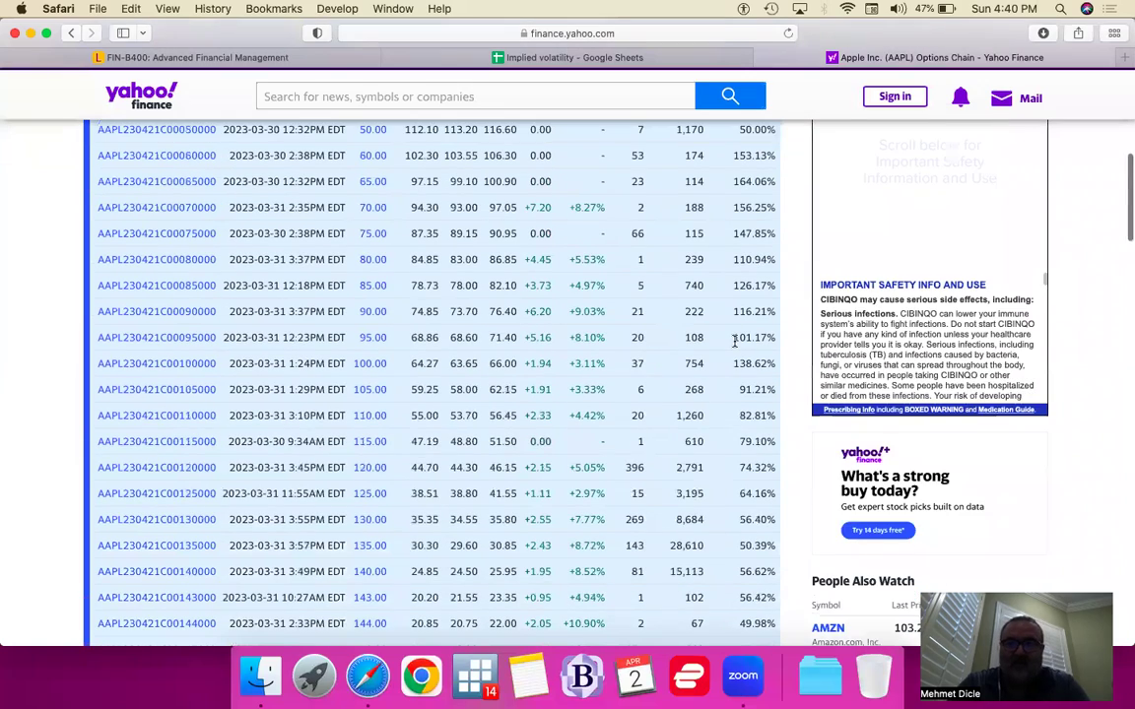
scroll(734, 341, "down", 10)
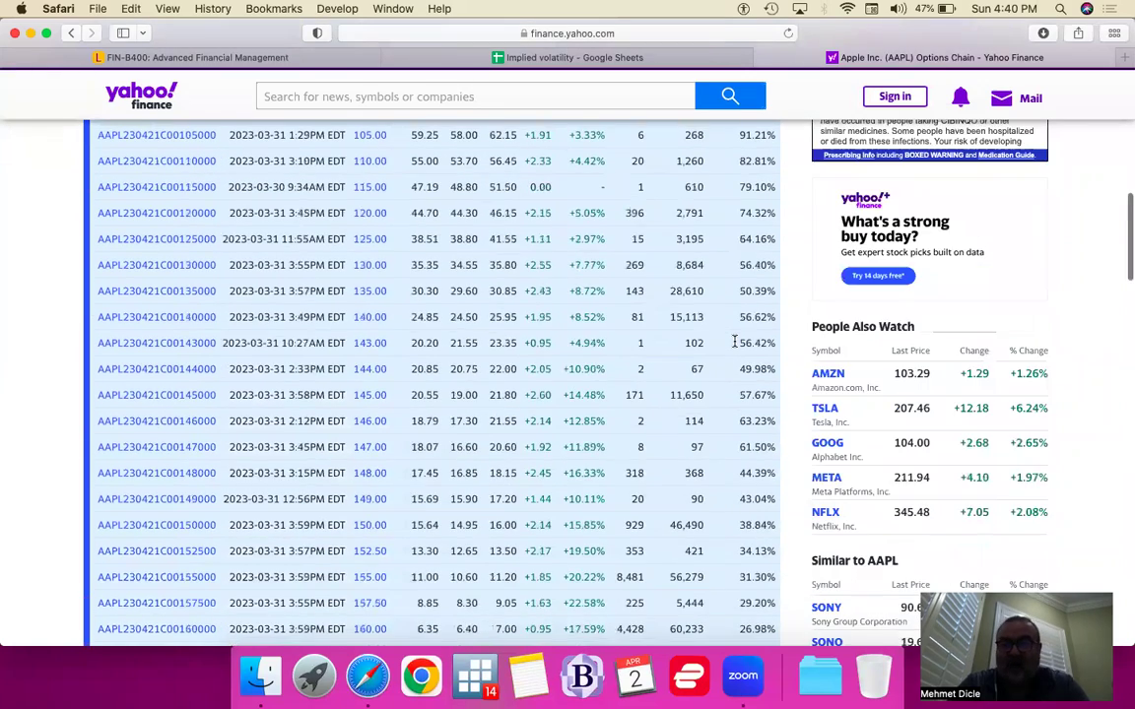
scroll(734, 341, "down", 3)
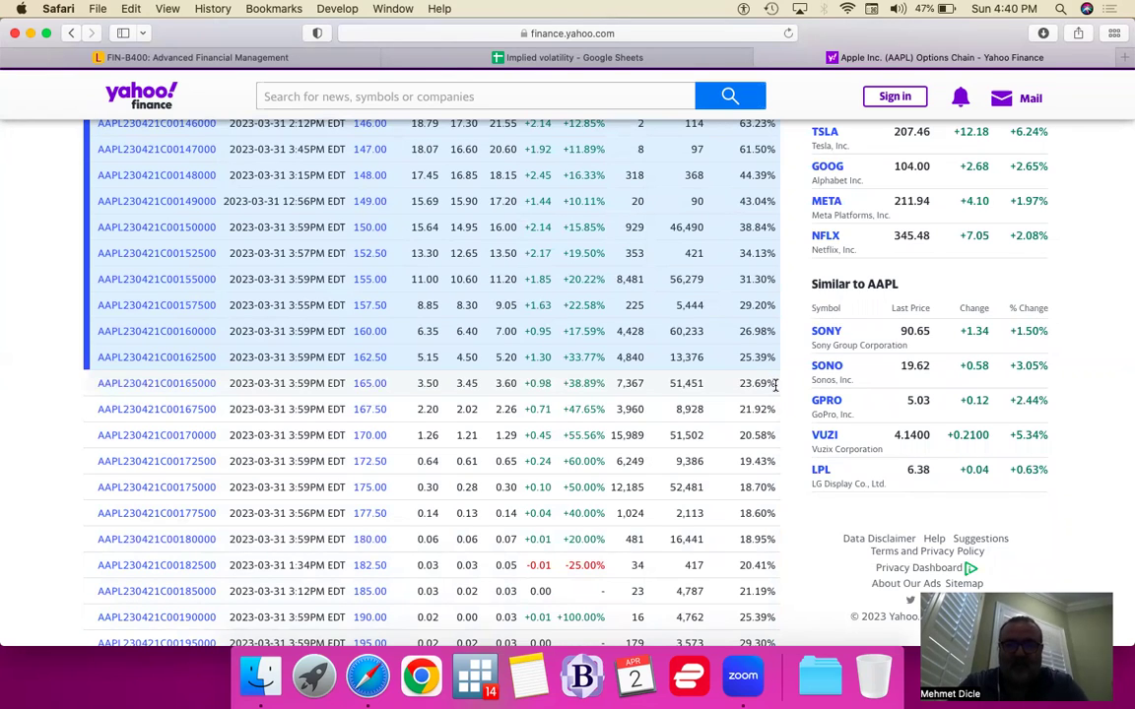
mouse_move(587, 78)
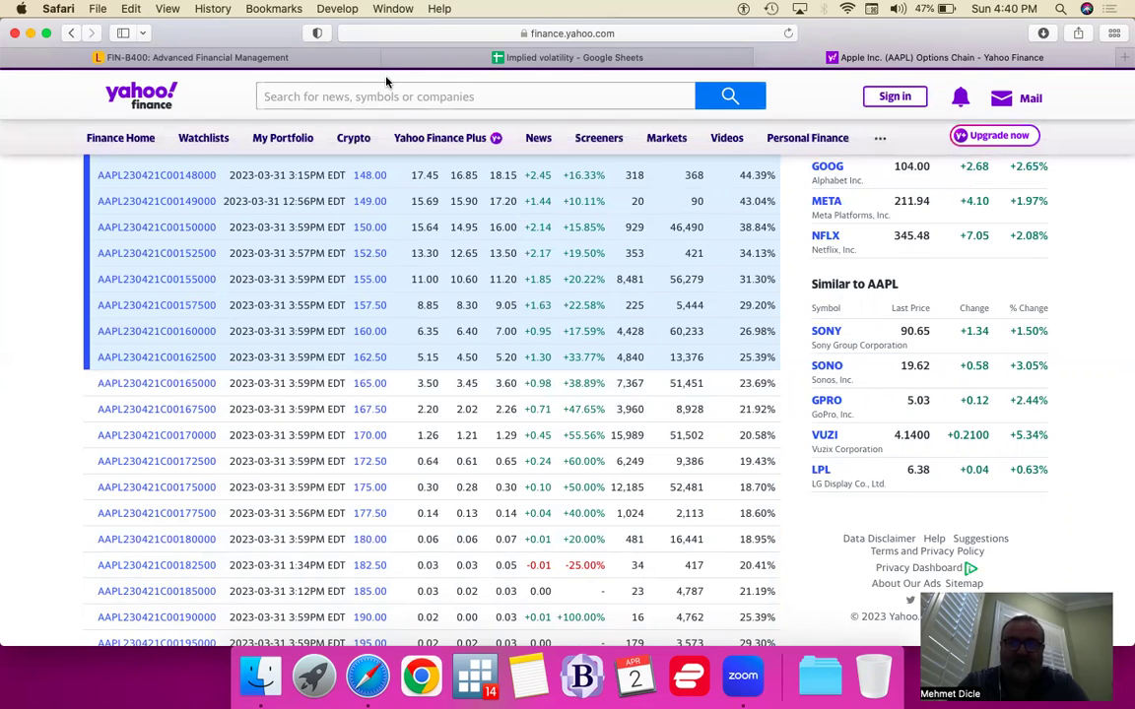
Step: Enter 23.69 as the April 21 implied volatility for the 165 strike
left_click(424, 60)
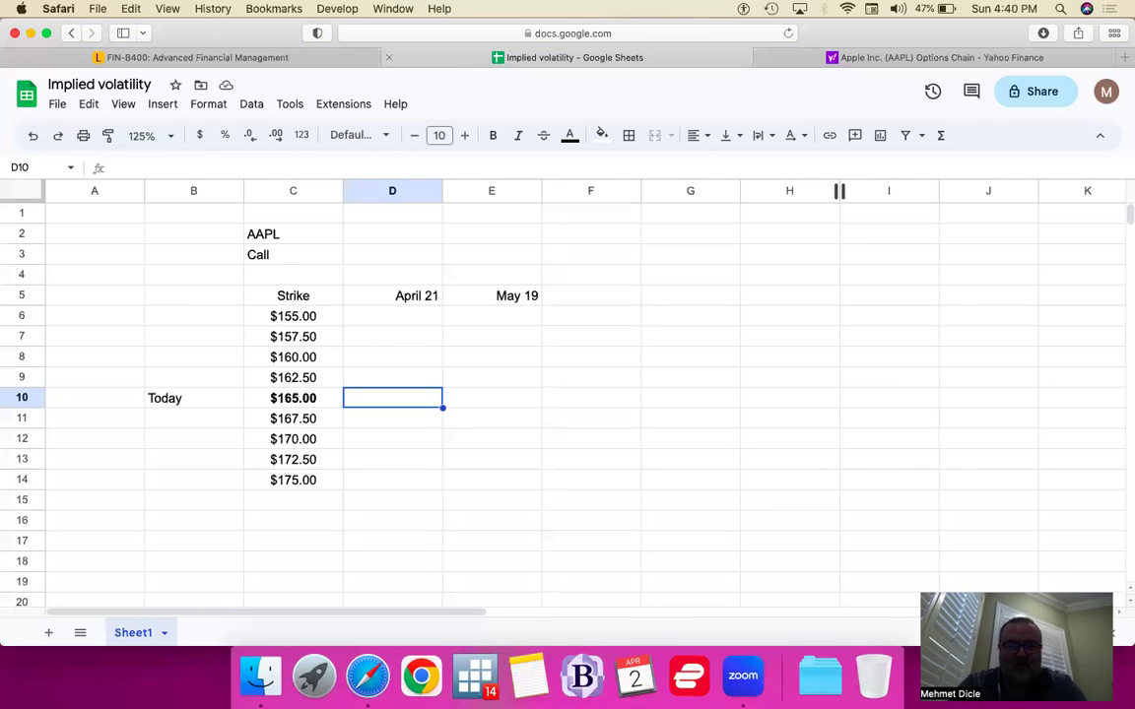
type("23.69")
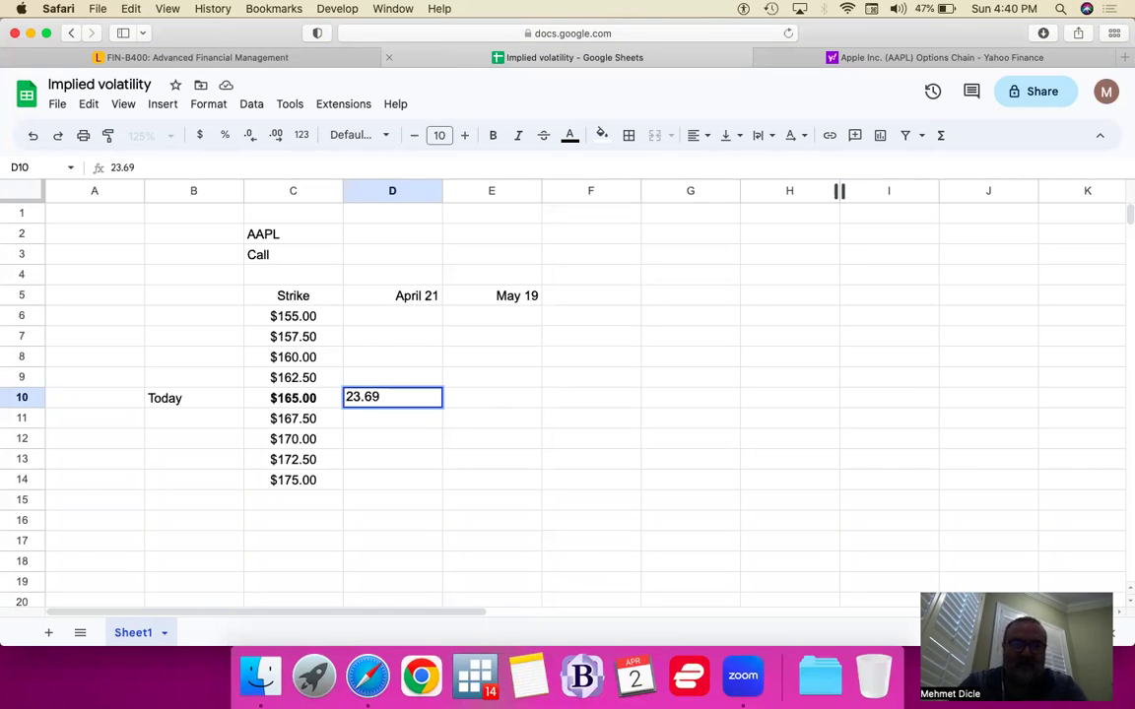
left_click(857, 60)
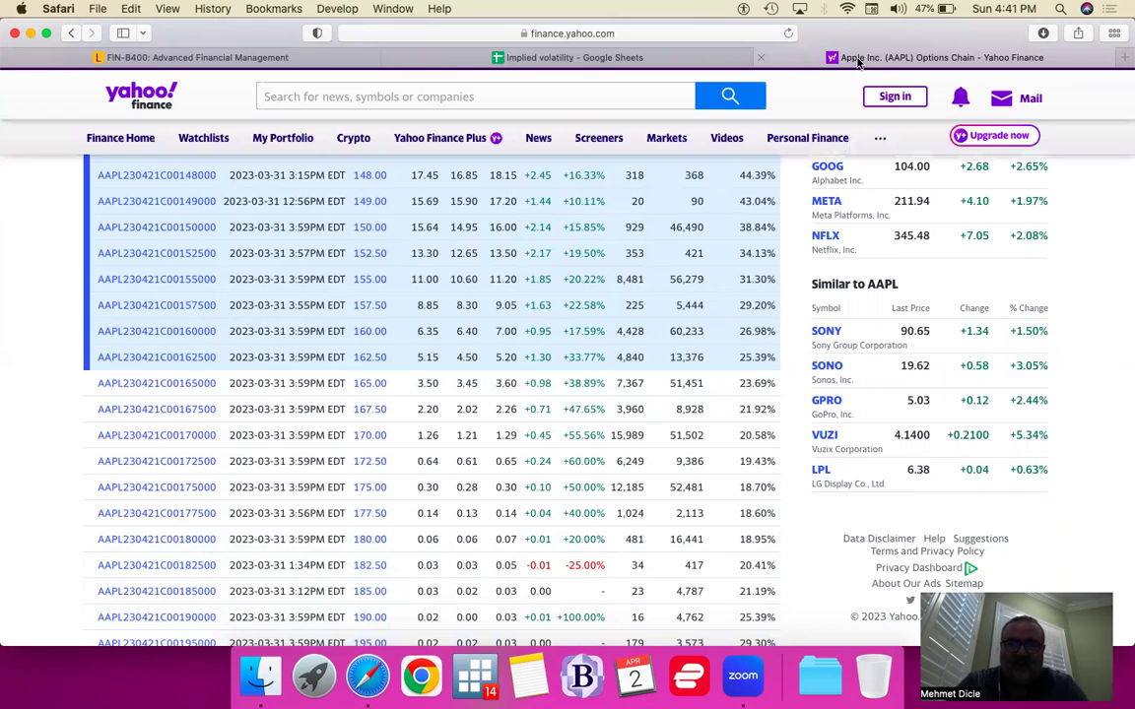
left_click(441, 60)
key("Return")
key("Up")
key("Up")
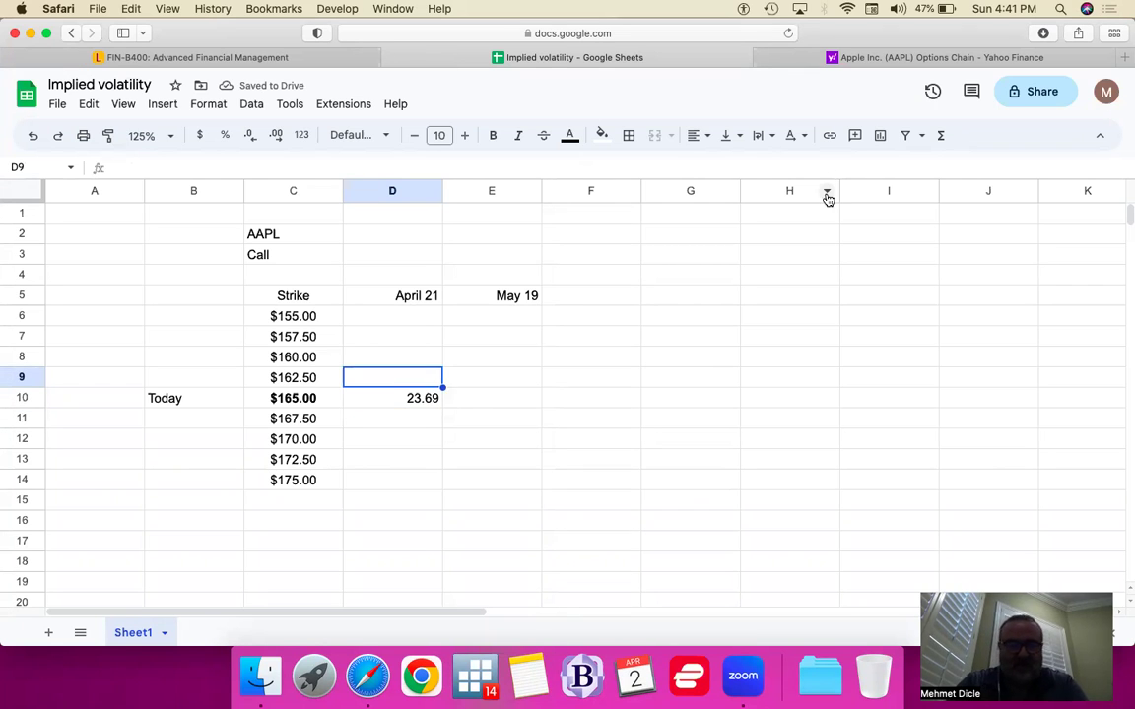
Step: Enter IVs 25.39 for $162.50 and 26.98 for $160.00 from Yahoo Finance
left_click(891, 59)
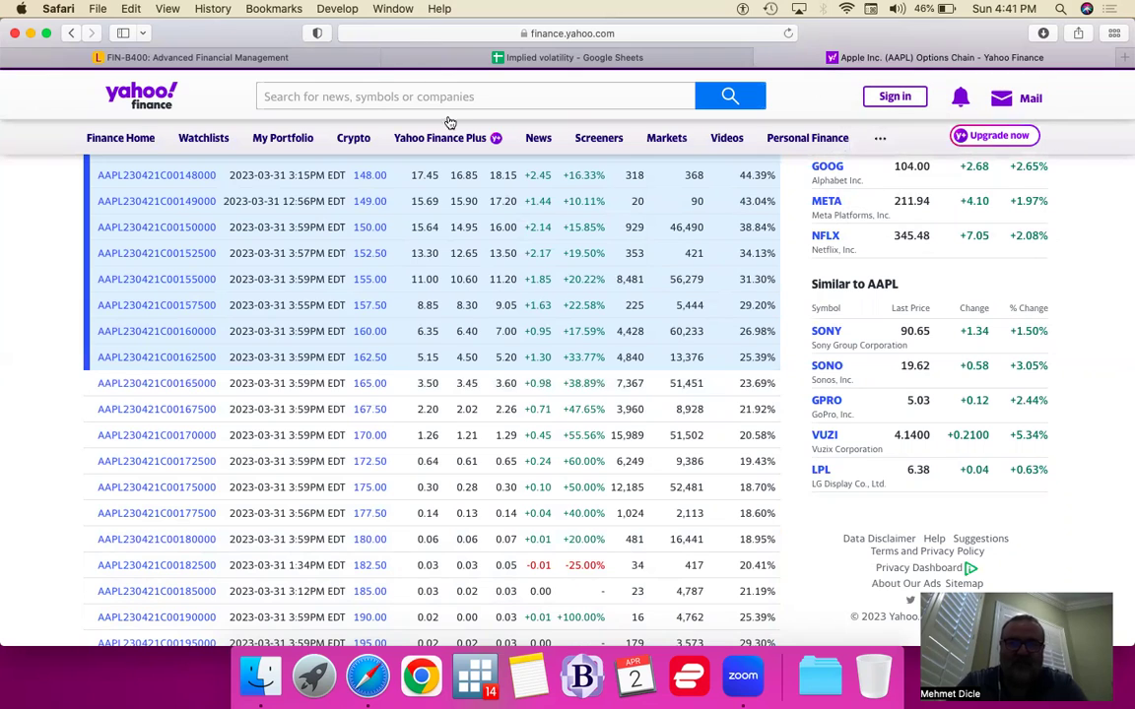
left_click(447, 59)
type("25.39")
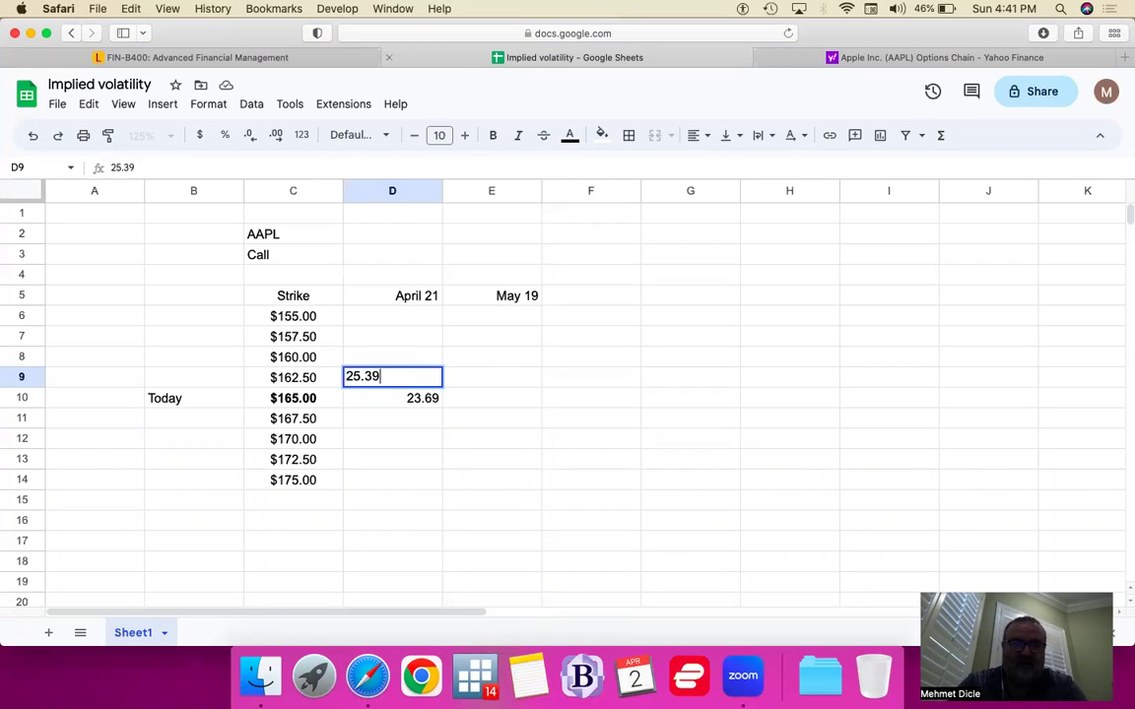
key("Up")
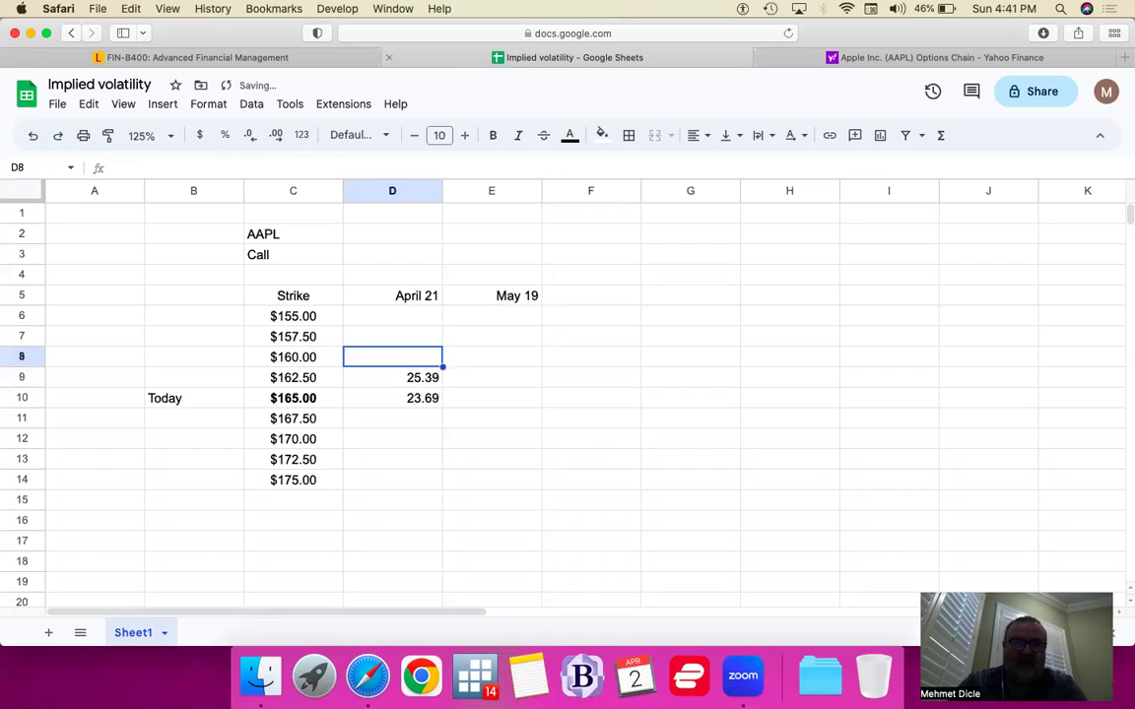
left_click(851, 59)
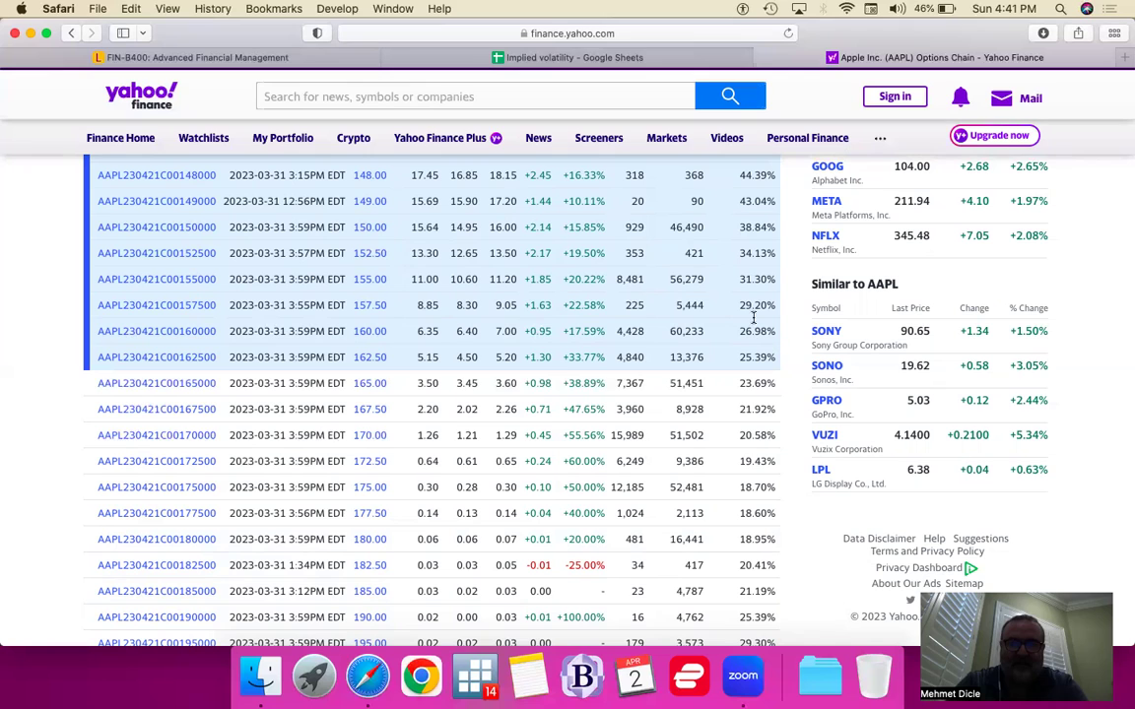
left_click(438, 59)
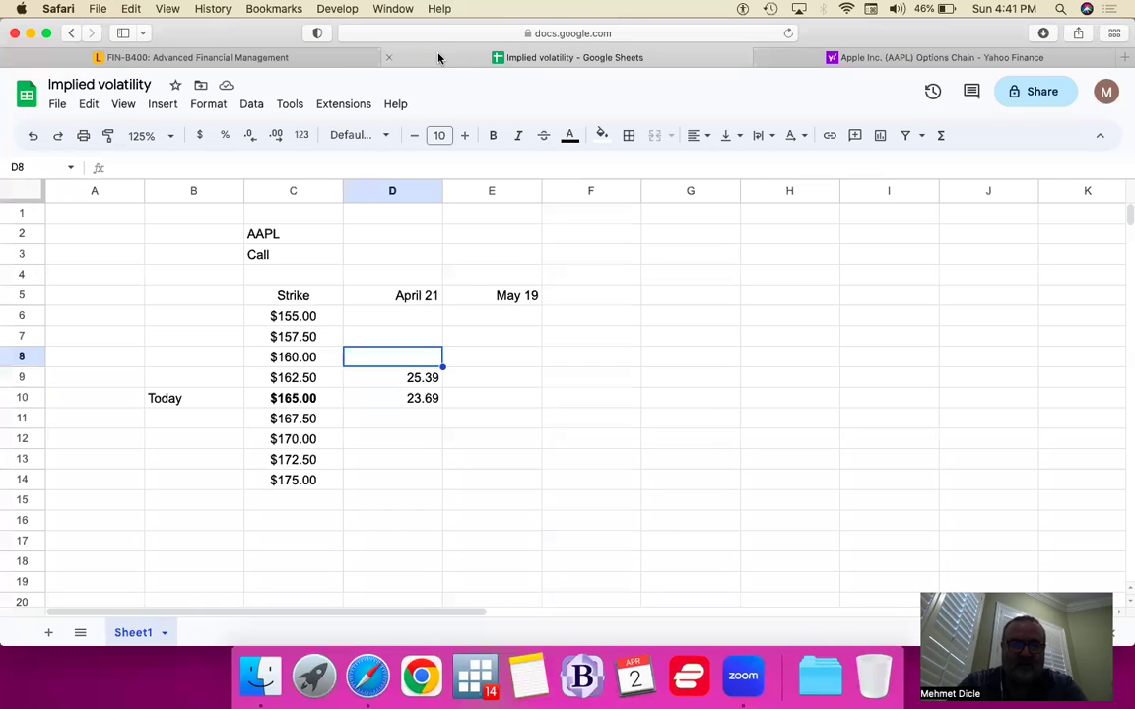
type("26.98")
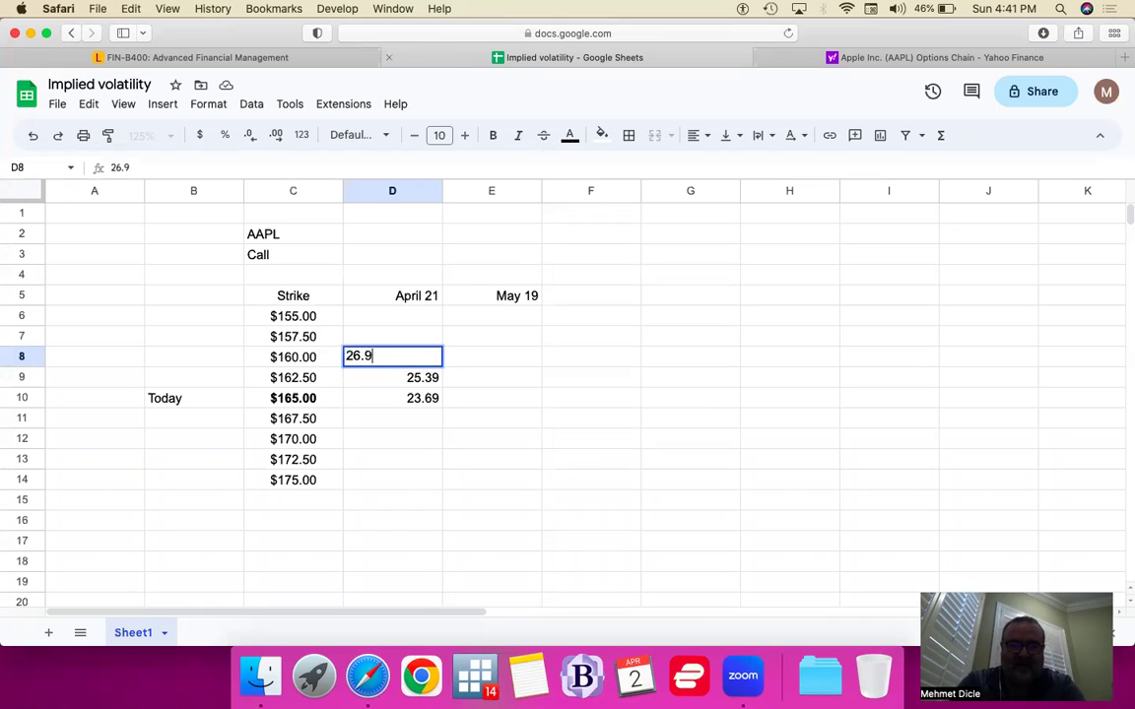
key("Return")
key("Up")
key("Up")
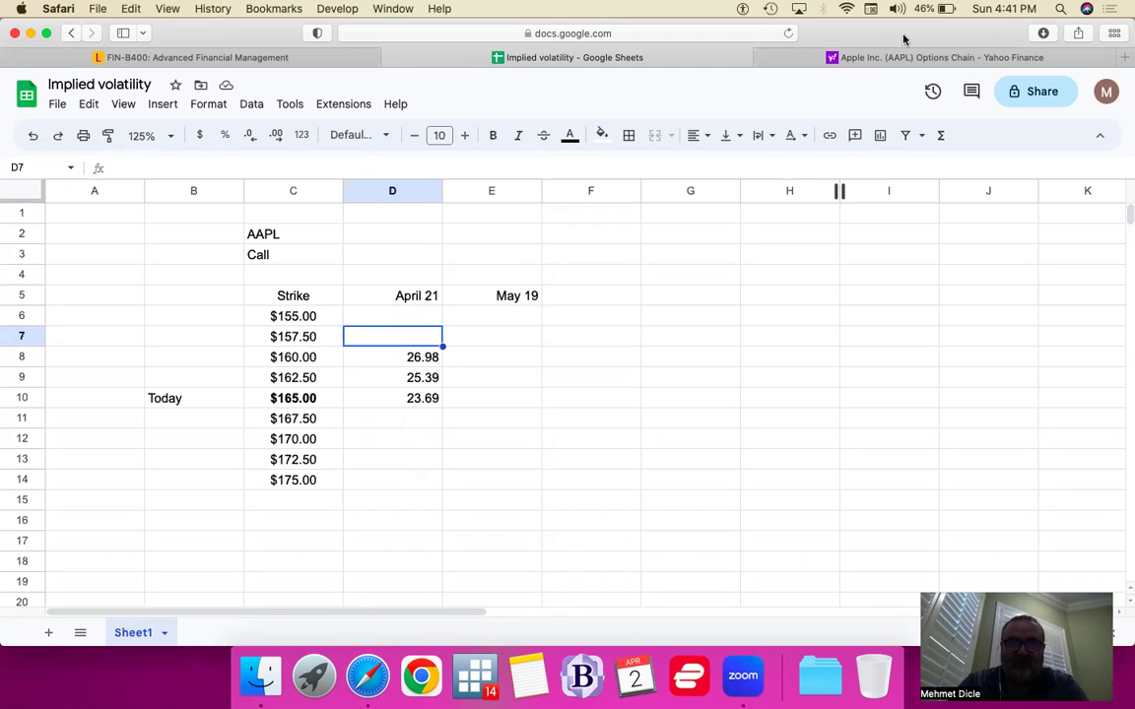
Step: Enter IVs 29.20 for $157.50 and 31.30 for $155.00
left_click(893, 61)
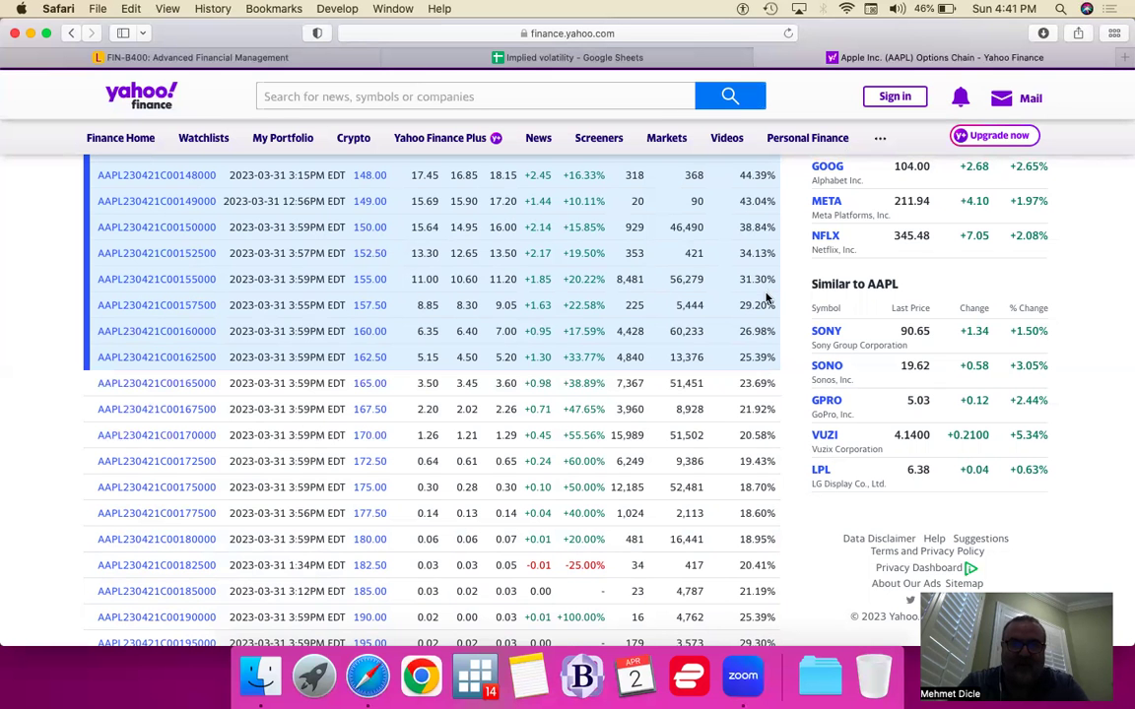
left_click(443, 63)
type("29.20")
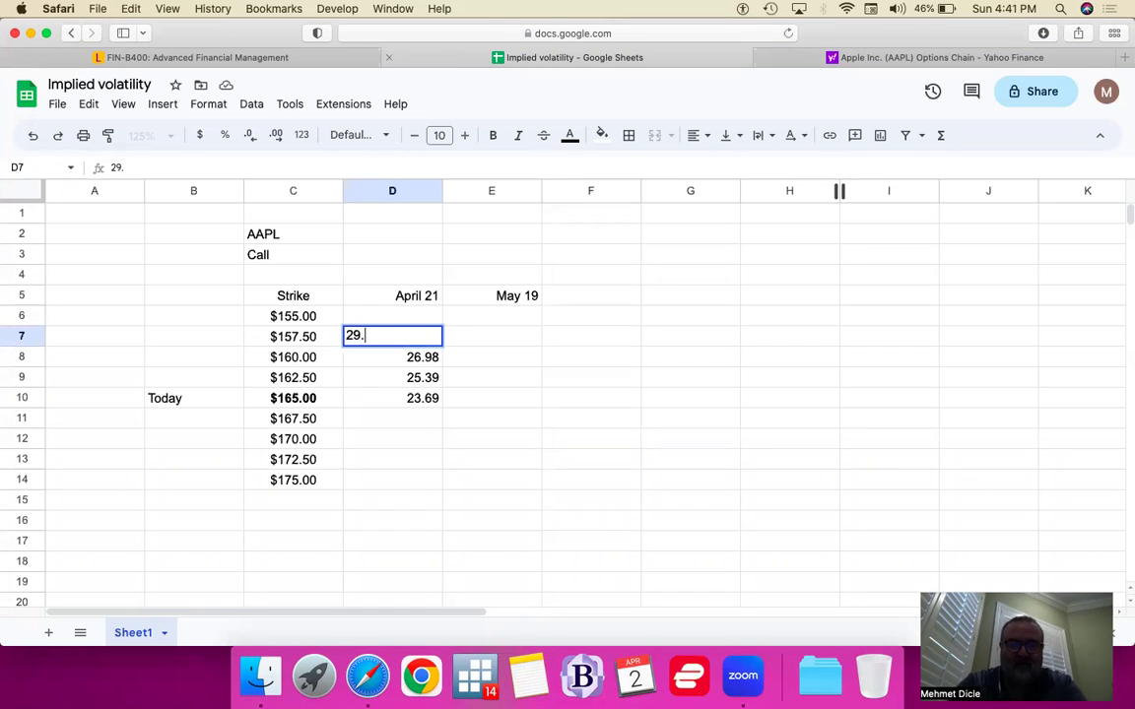
key("Return")
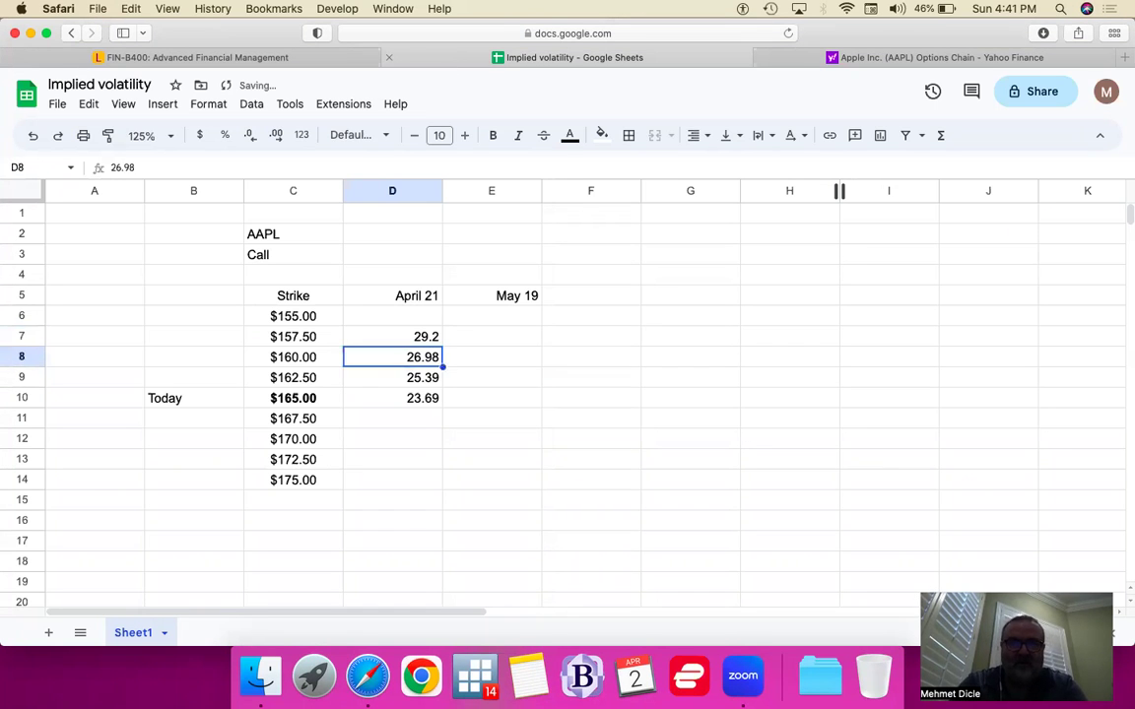
key("Up")
key("Up")
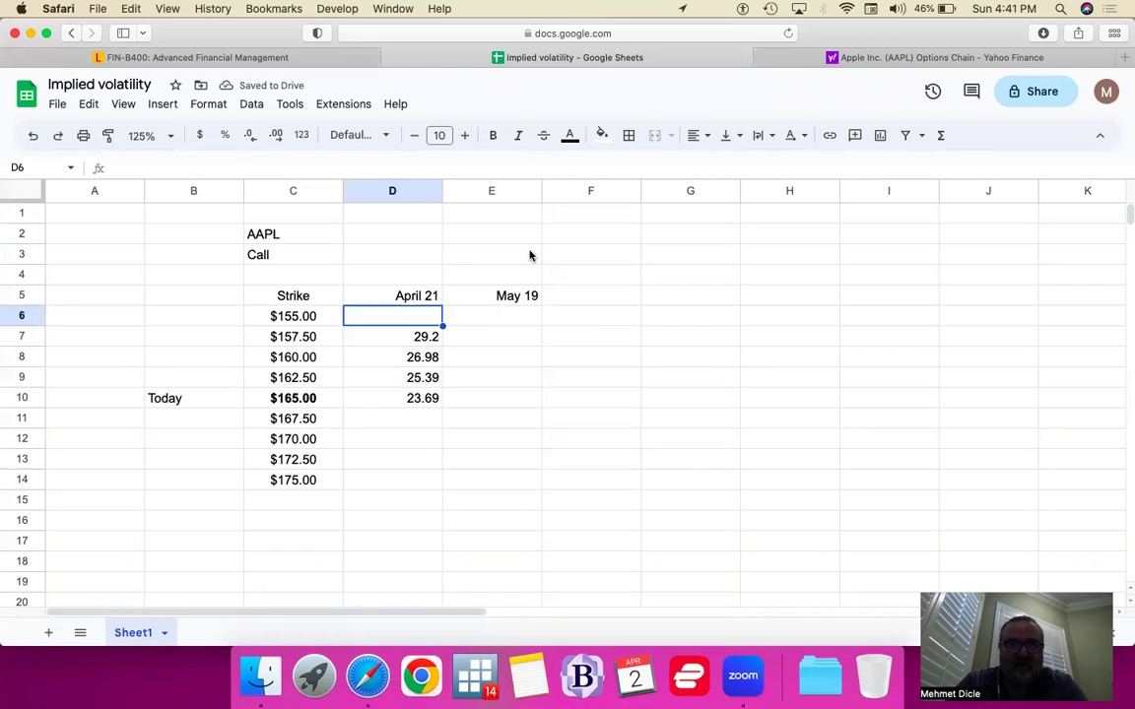
left_click(893, 58)
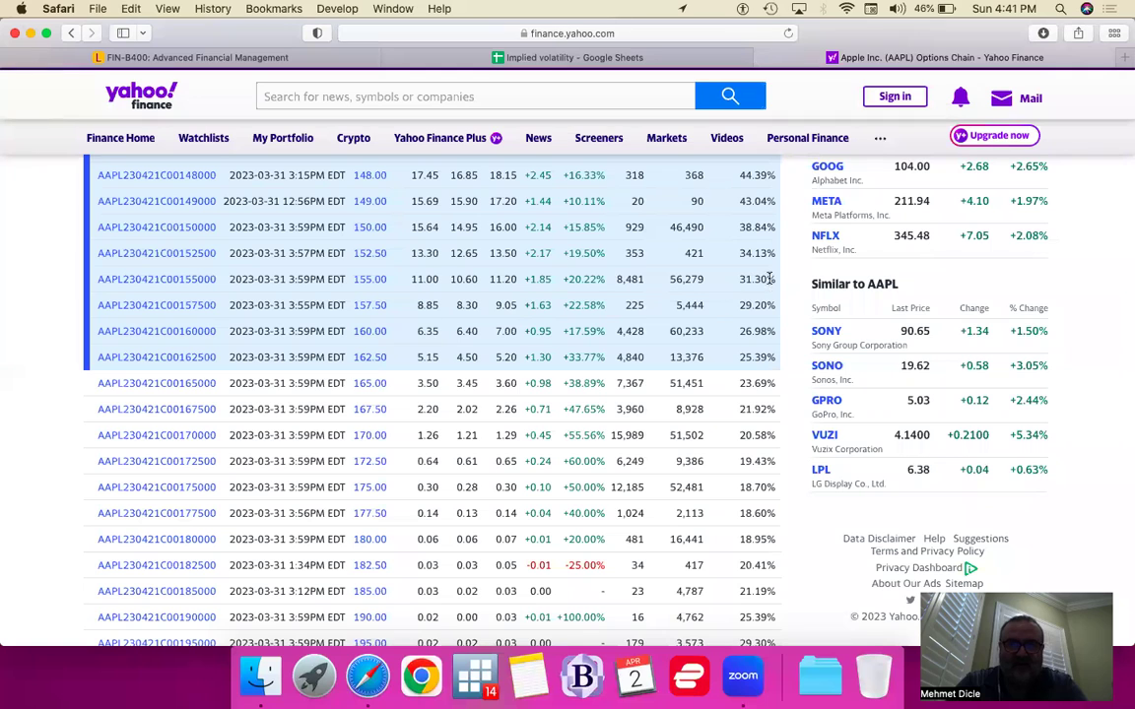
left_click(418, 63)
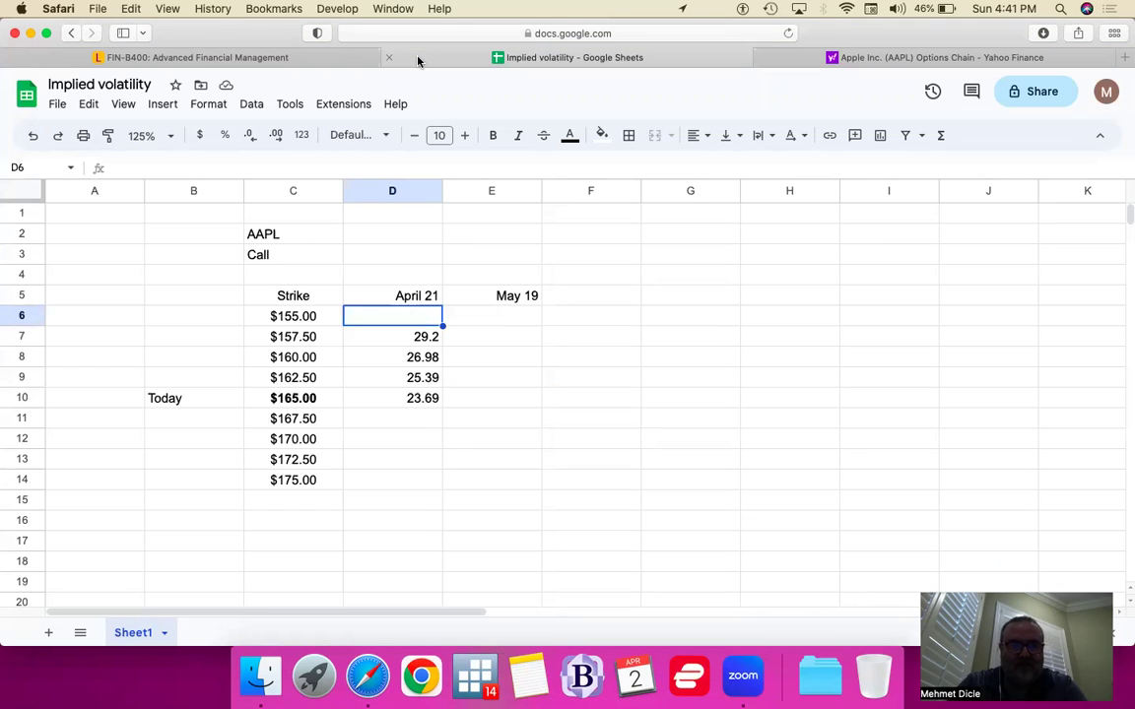
type("31.30")
key("Return")
key("Down")
key("Down")
key("Down")
key("Down")
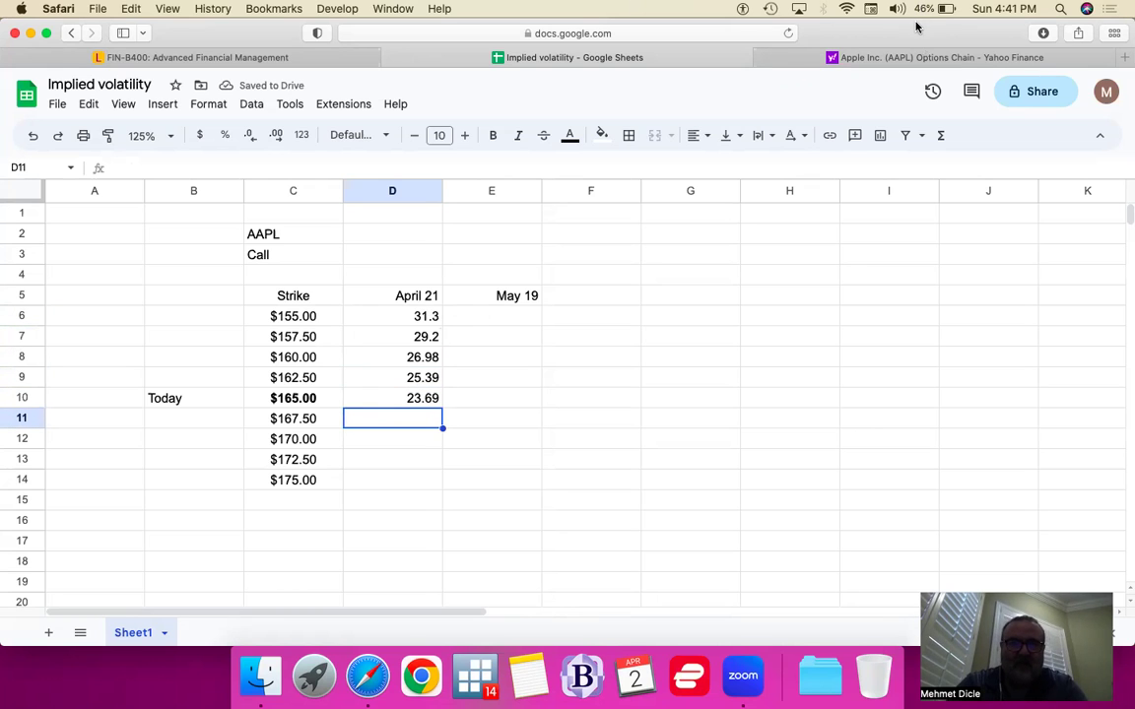
Step: Enter April 21 IVs 21.92 for $167.50 and 20.58 for $170.00
left_click(998, 60)
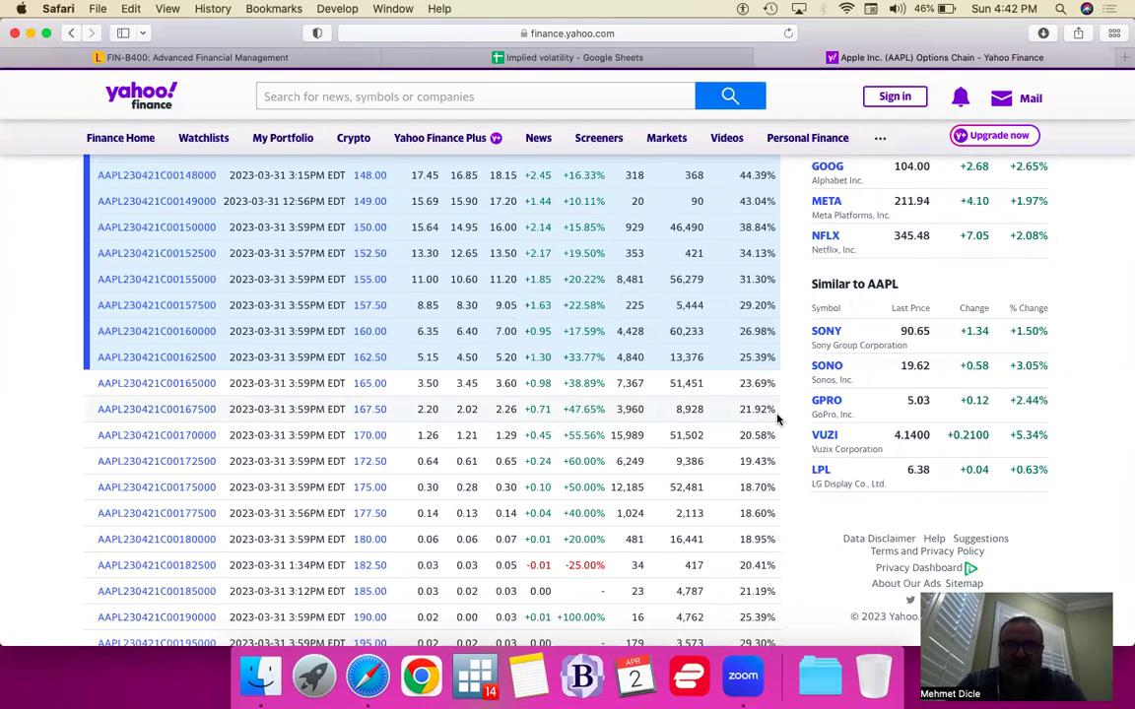
left_click(445, 59)
type("21.92")
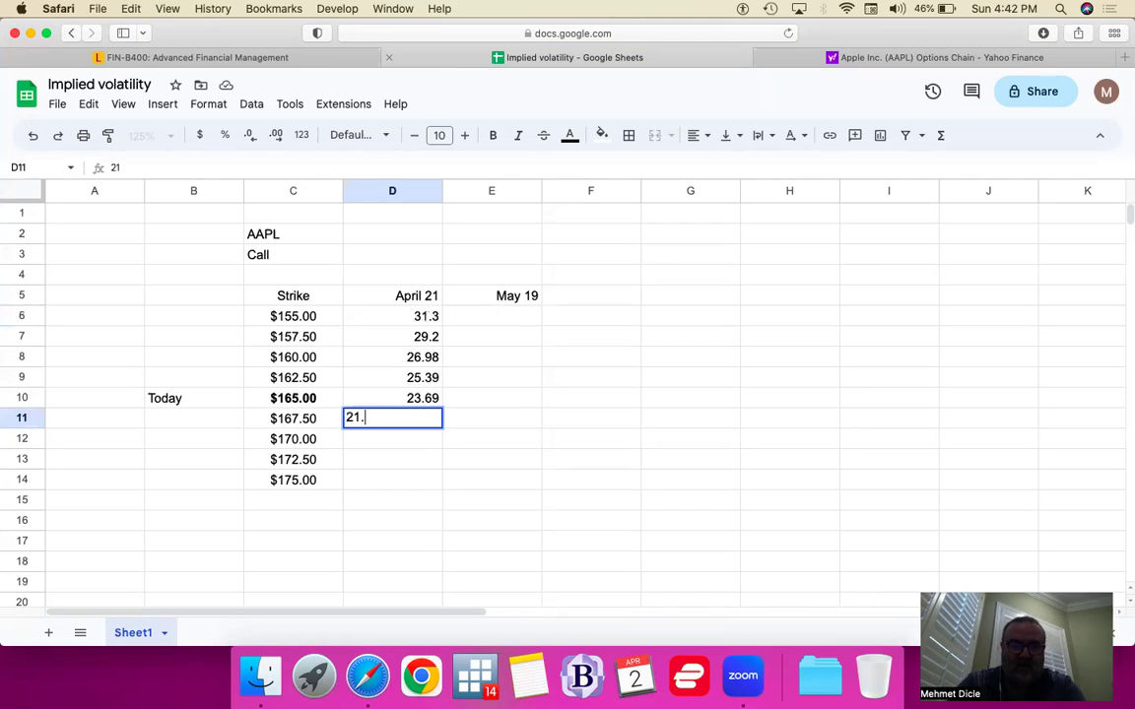
key("Return")
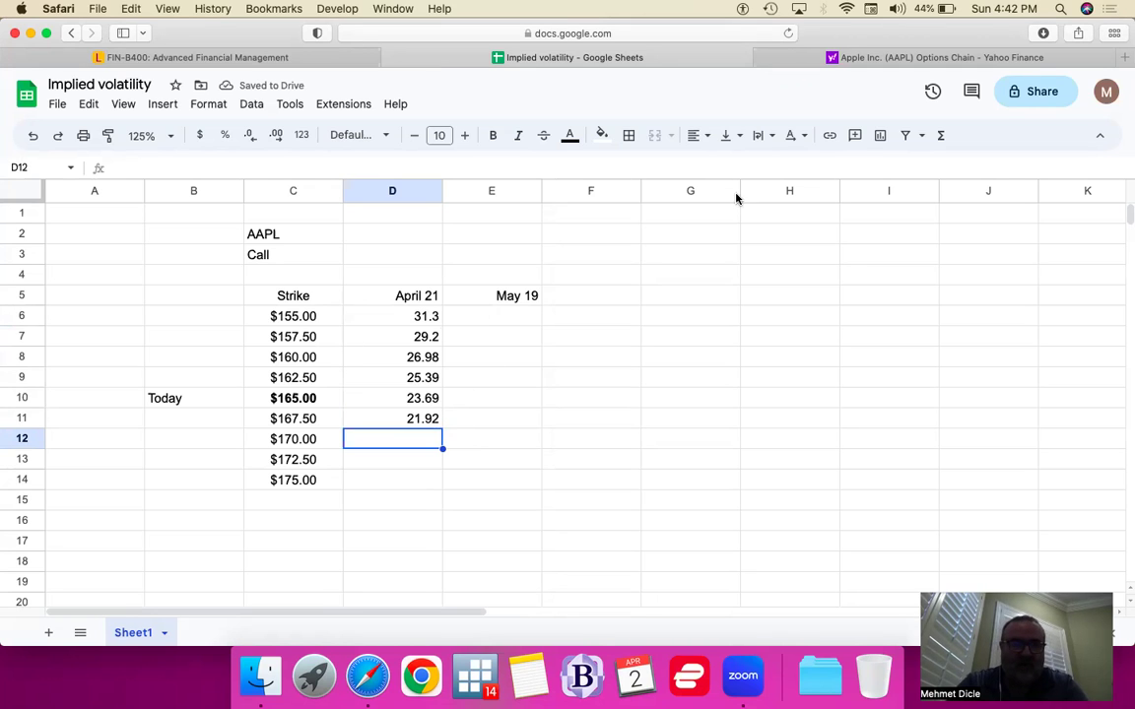
left_click(905, 59)
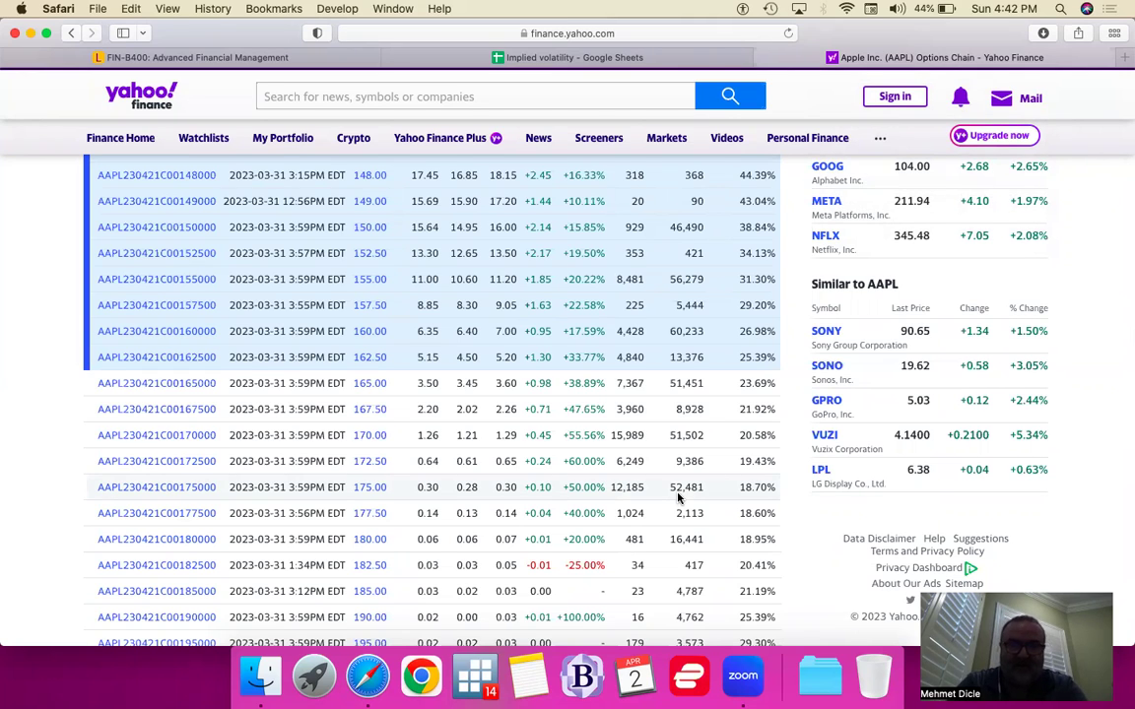
scroll(684, 498, "down", 2)
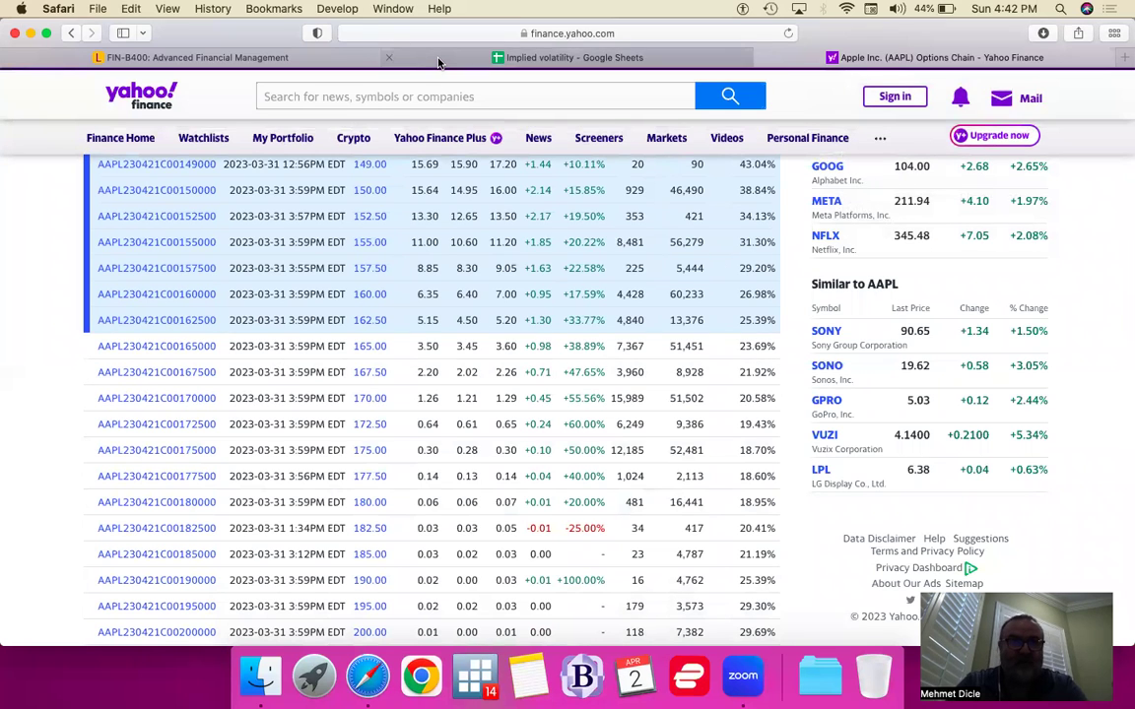
left_click(438, 59)
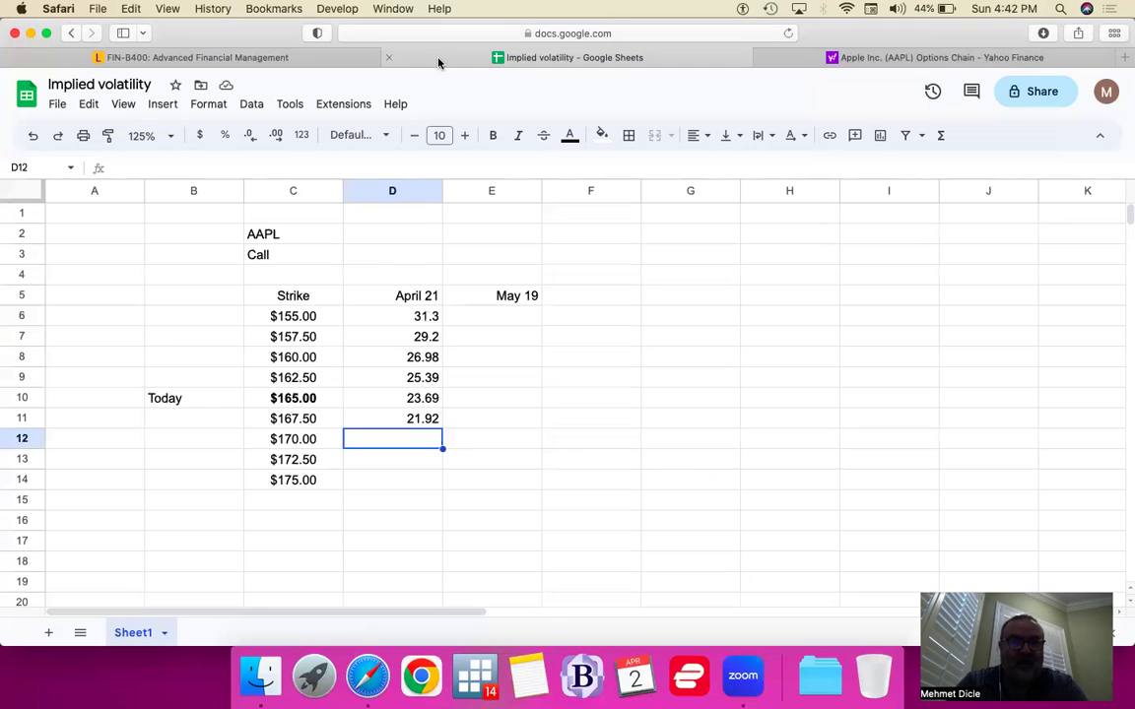
left_click(874, 59)
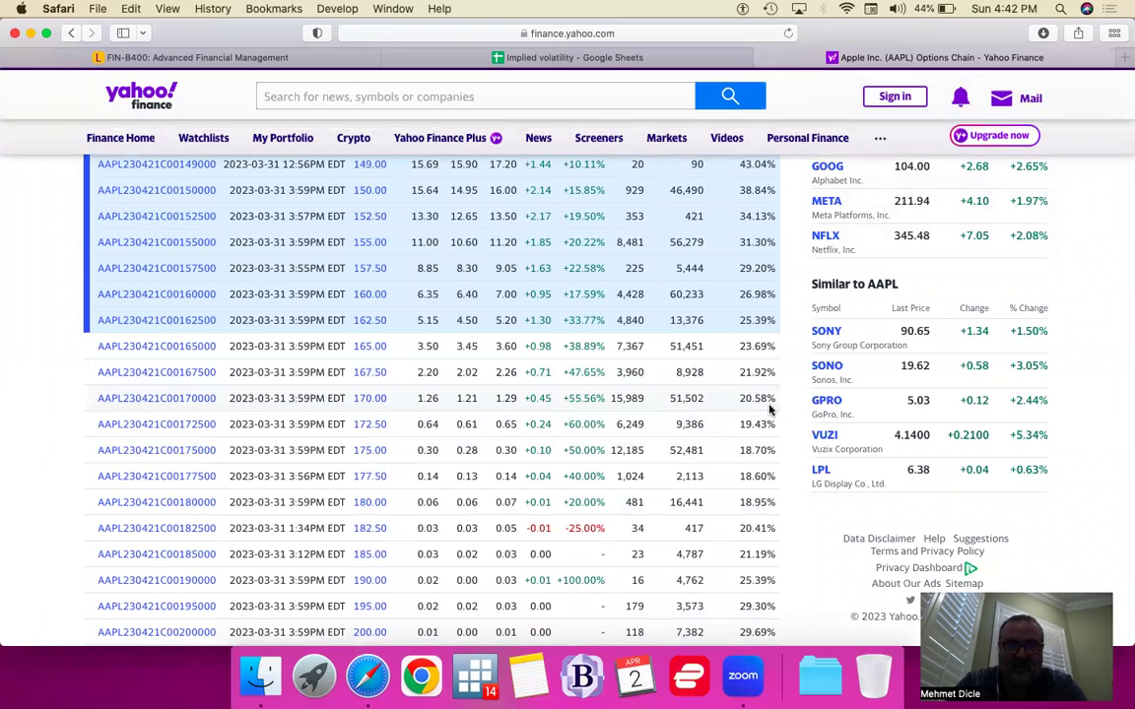
left_click(435, 57)
type("20.58")
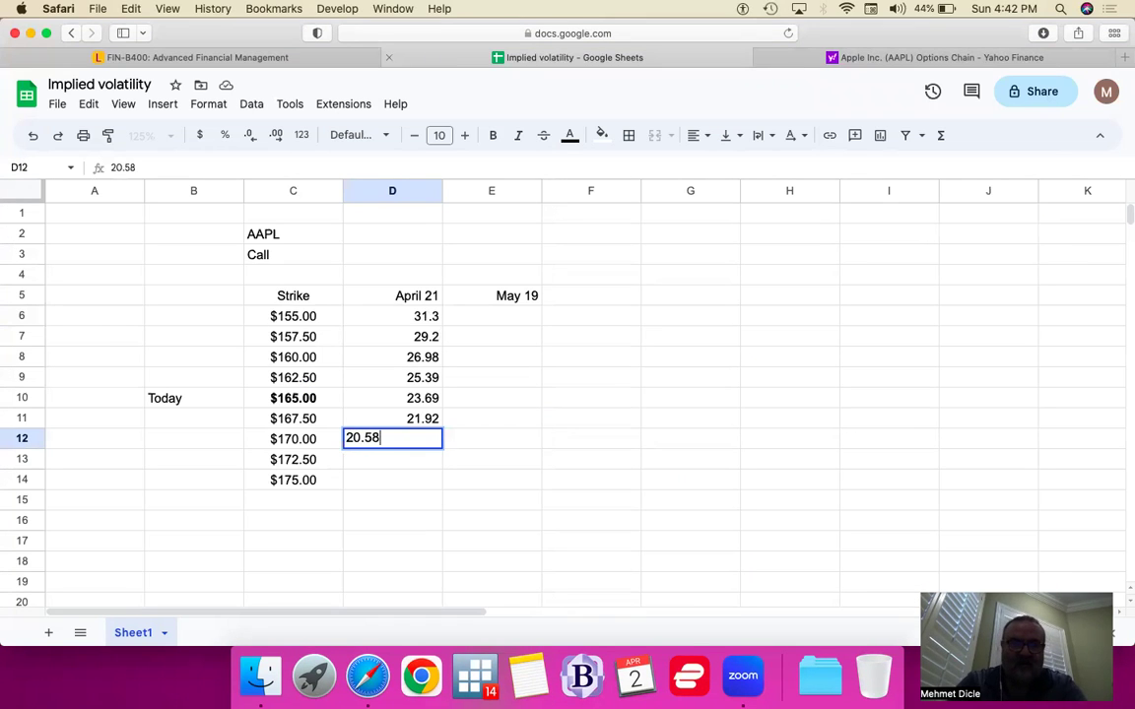
key("Return")
Step: Enter IVs 19.43 for $172.50 and 18.7 for $175.00, then move to the May 19 heading
left_click(940, 59)
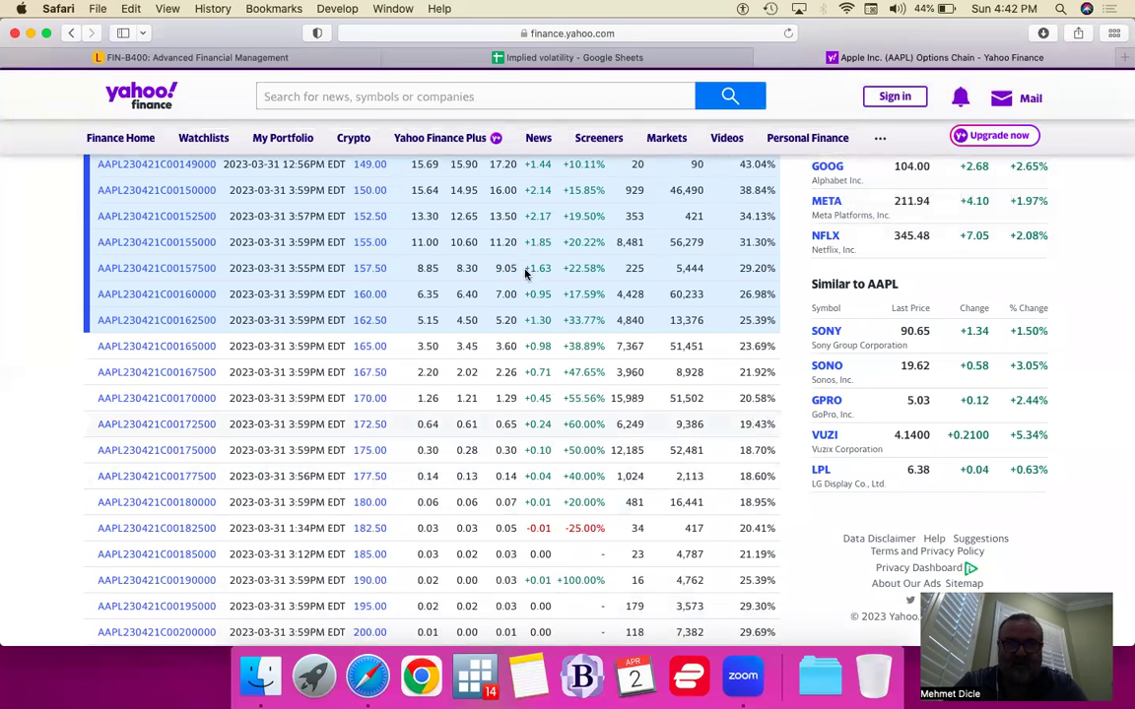
left_click(440, 61)
type("19.43")
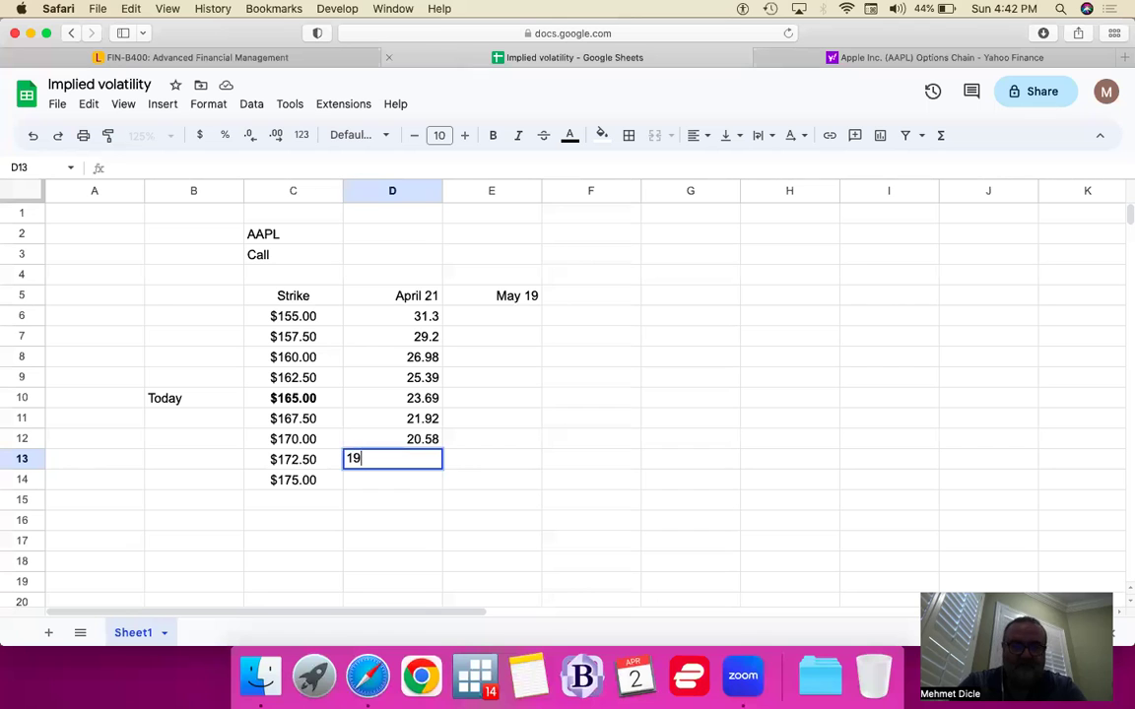
key("Return")
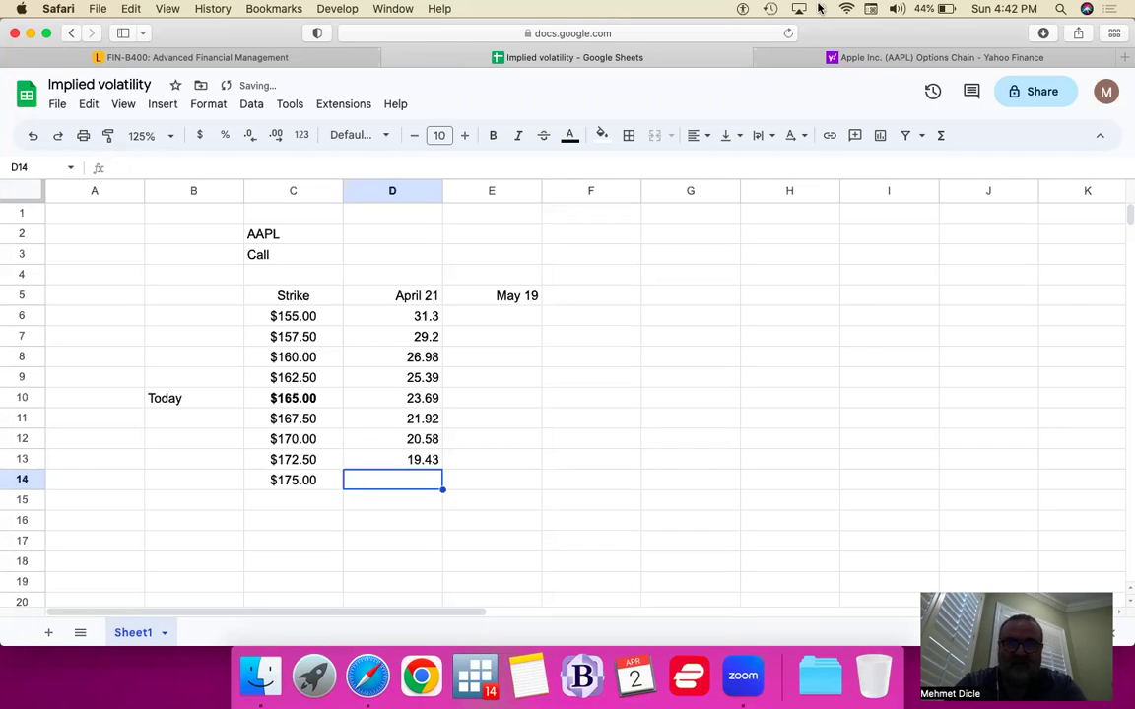
left_click(877, 57)
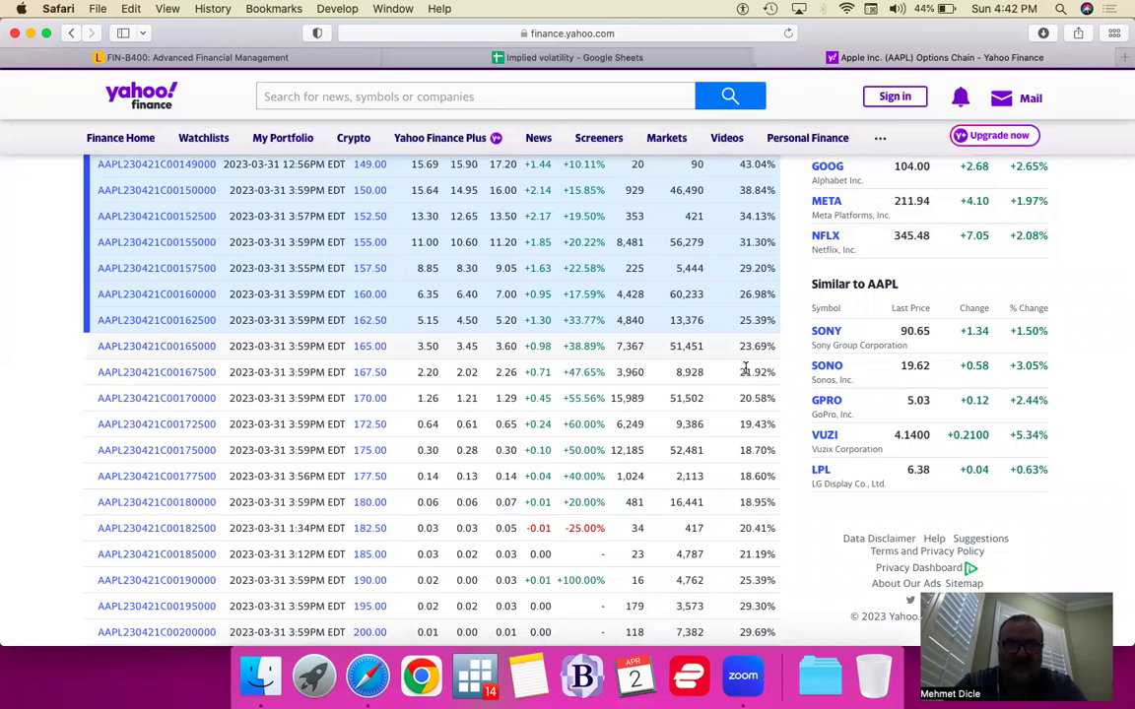
left_click(419, 61)
type("18.7")
key("Return")
key("Up")
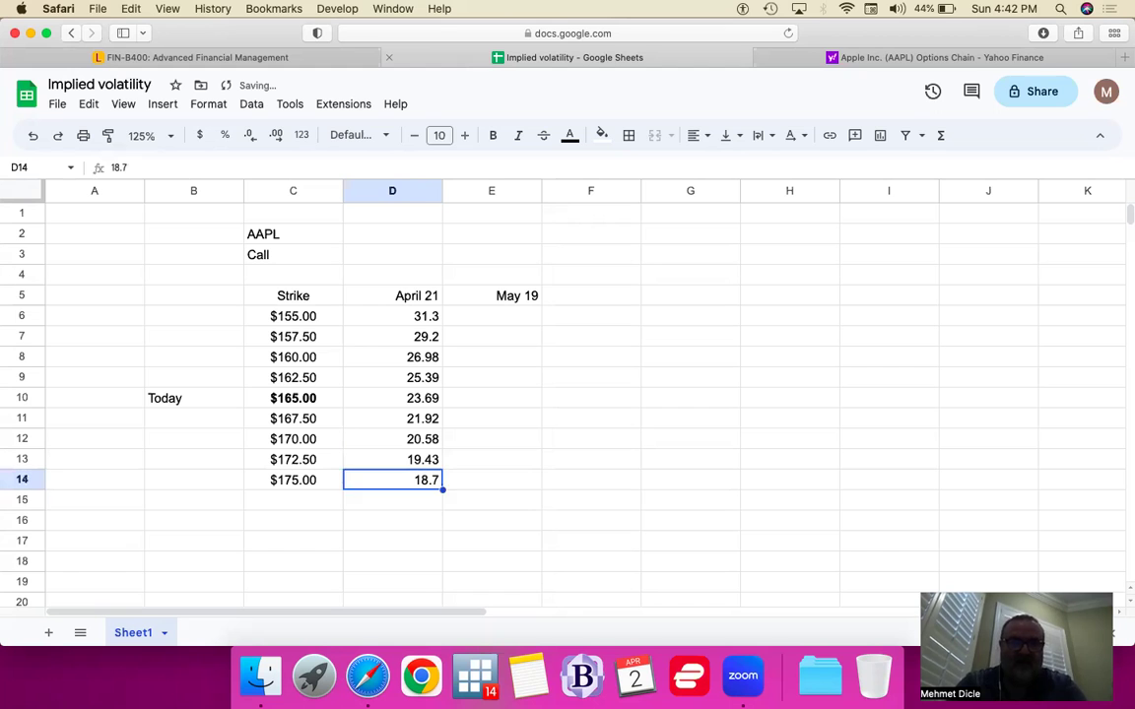
key("Right")
key("Up")
key("Up")
key("Up")
key("Up")
key("Up")
key("Up")
key("Up")
key("Up")
key("Up")
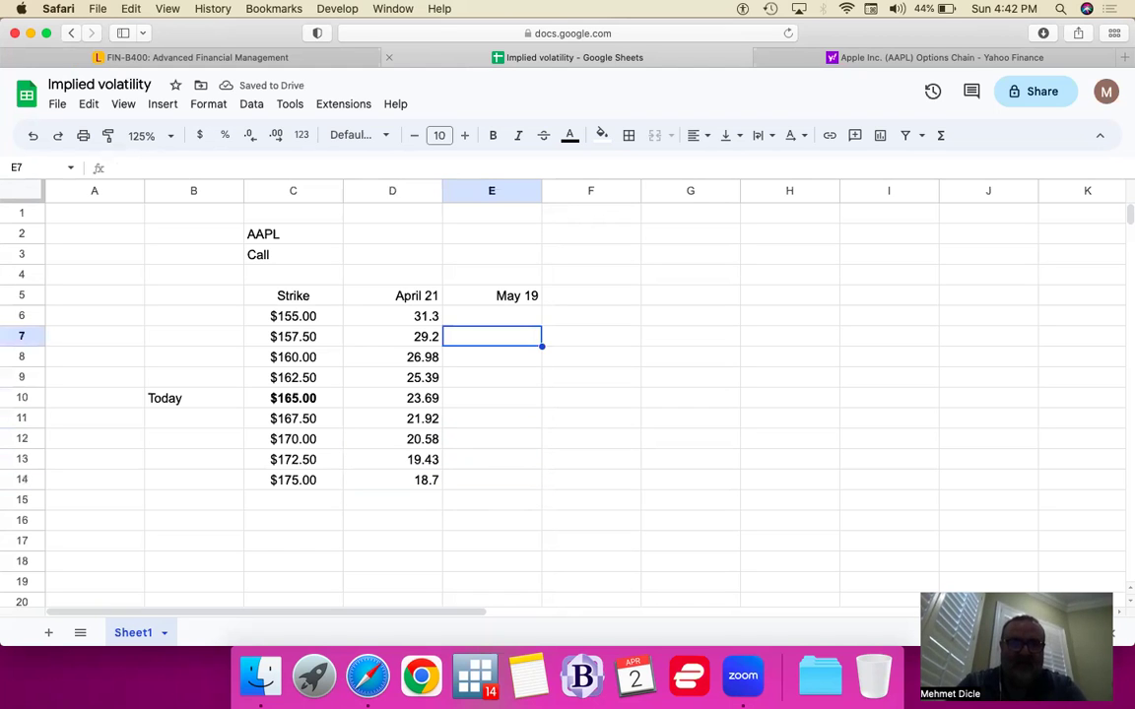
Step: Switch Yahoo Finance's AAPL options chain to the May 19, 2023 expiration and scroll to its calls
left_click(863, 58)
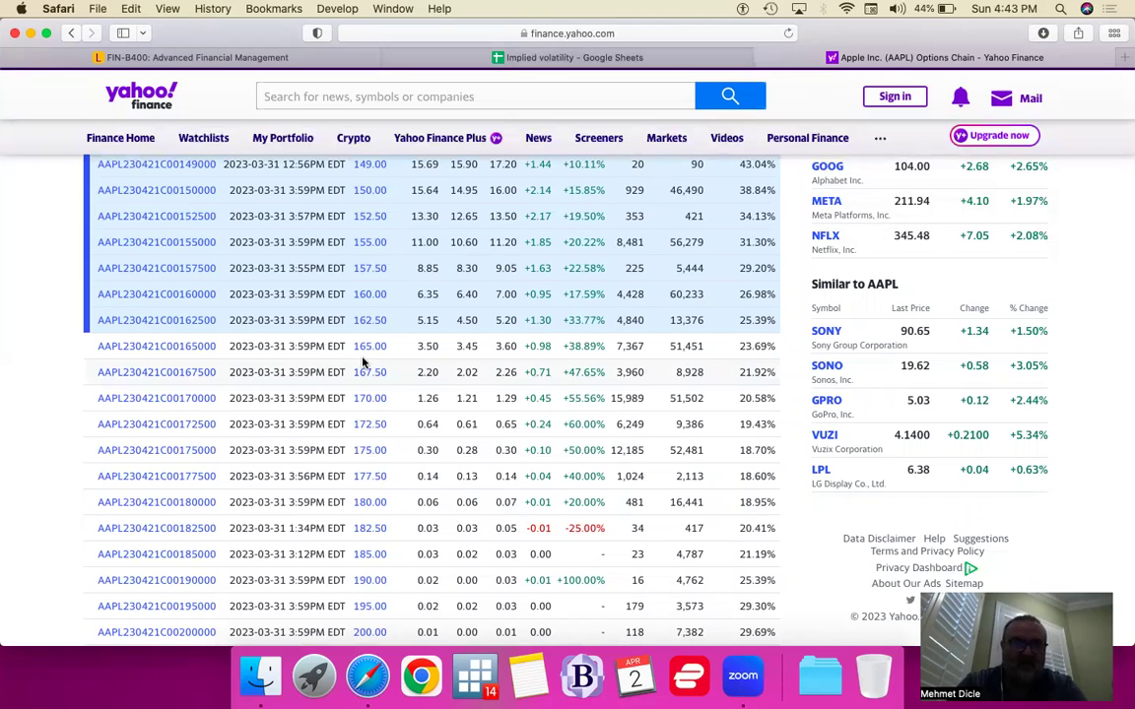
scroll(363, 363, "up", 15)
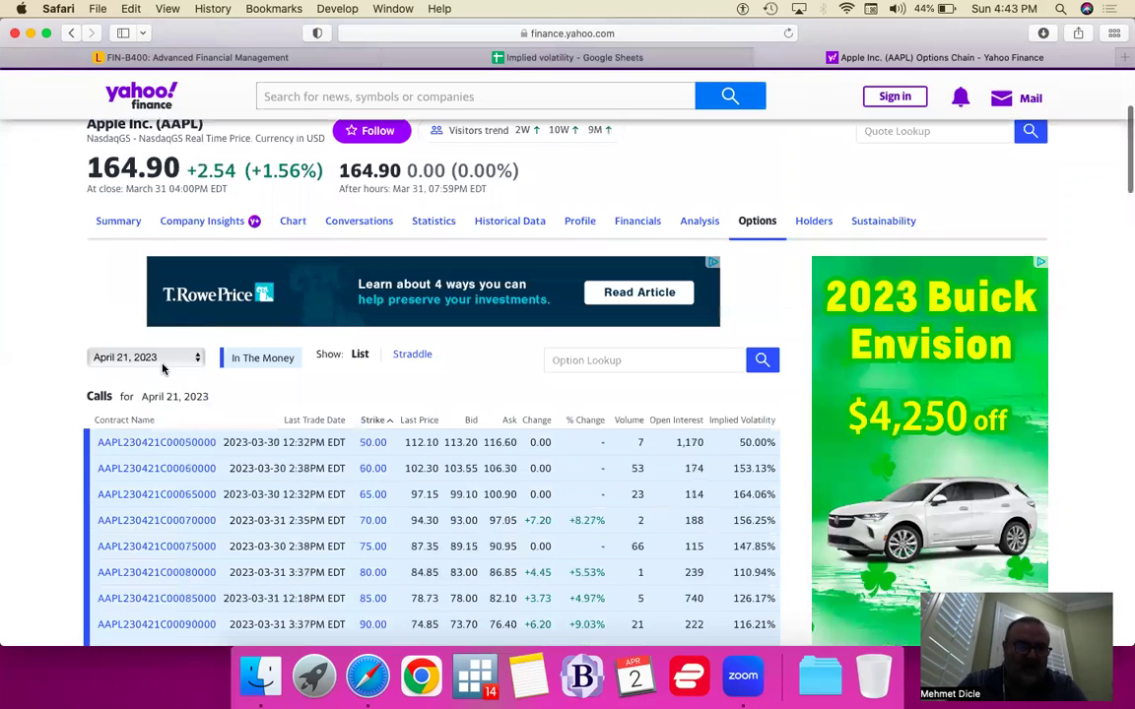
left_click(162, 359)
left_click(173, 422)
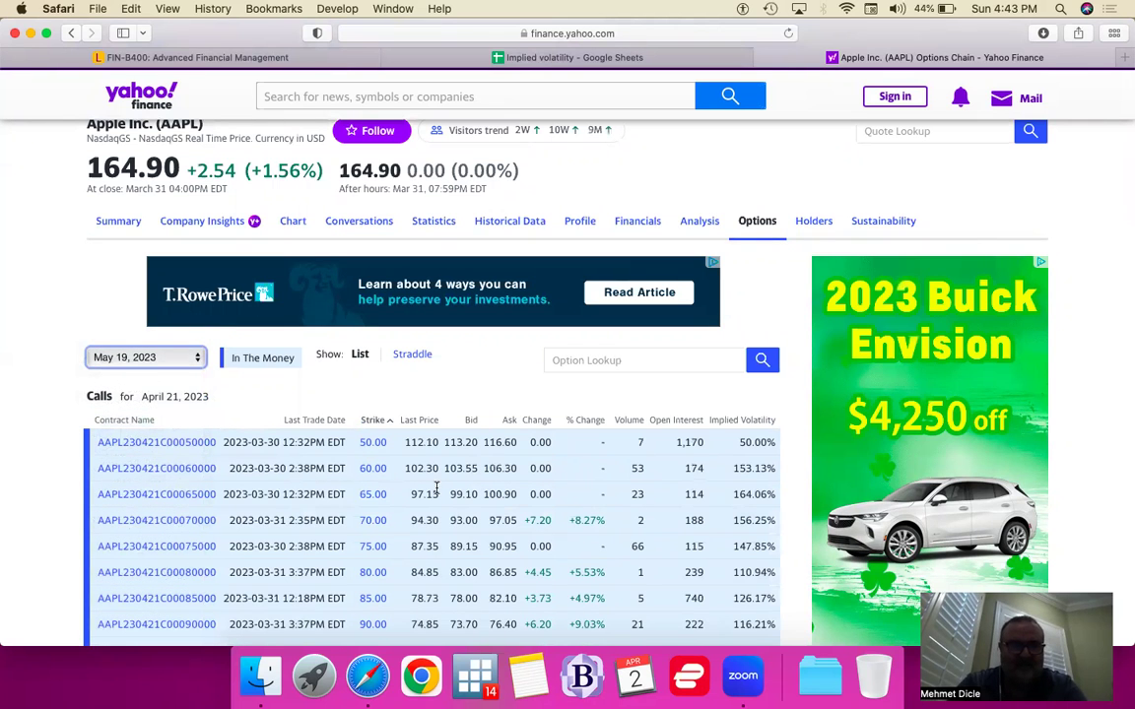
scroll(437, 488, "down", 5)
scroll(437, 487, "down", 10)
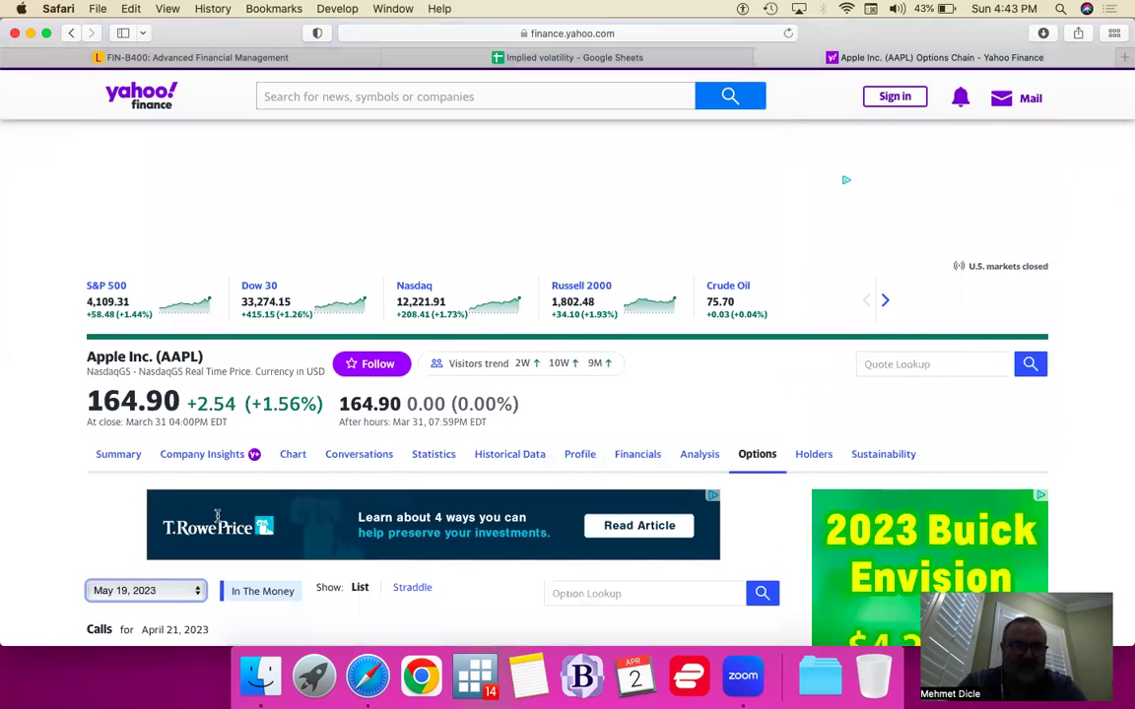
scroll(380, 476, "down", 5)
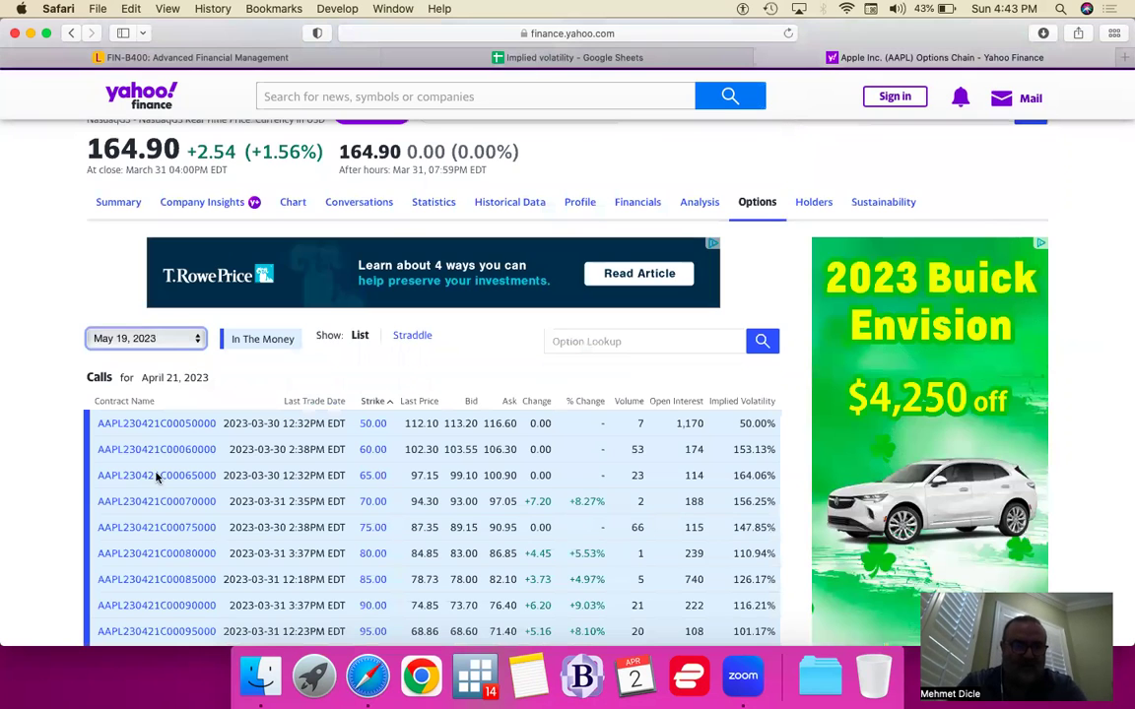
scroll(236, 356, "down", 7)
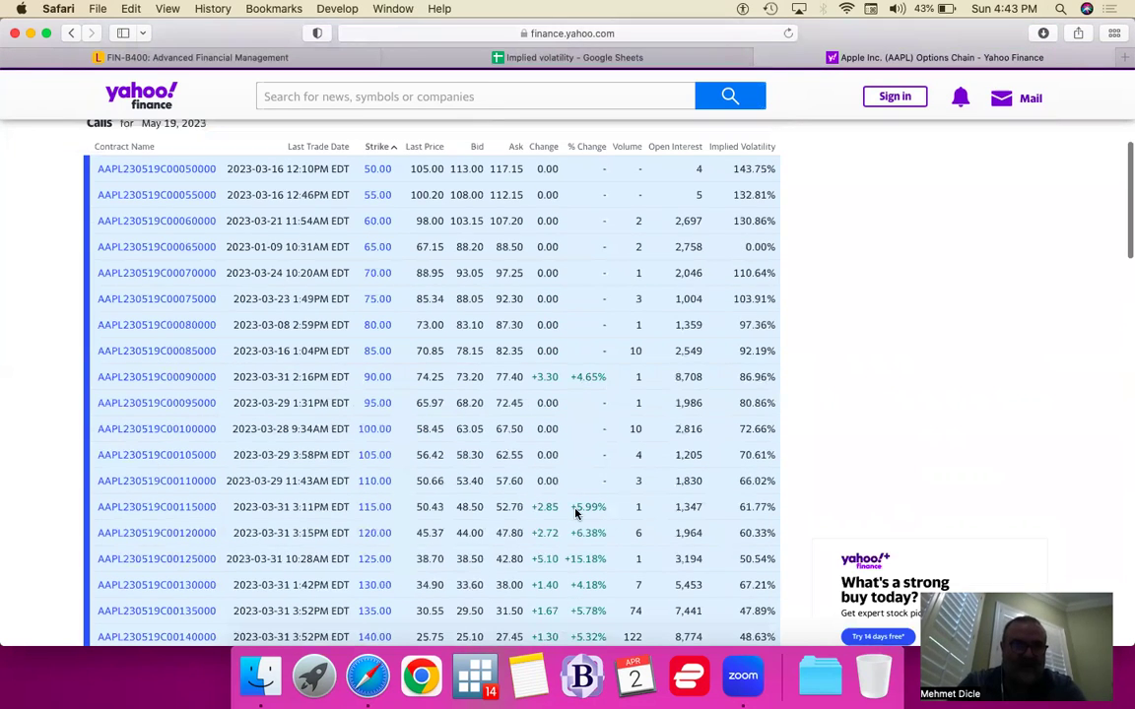
scroll(576, 512, "down", 6)
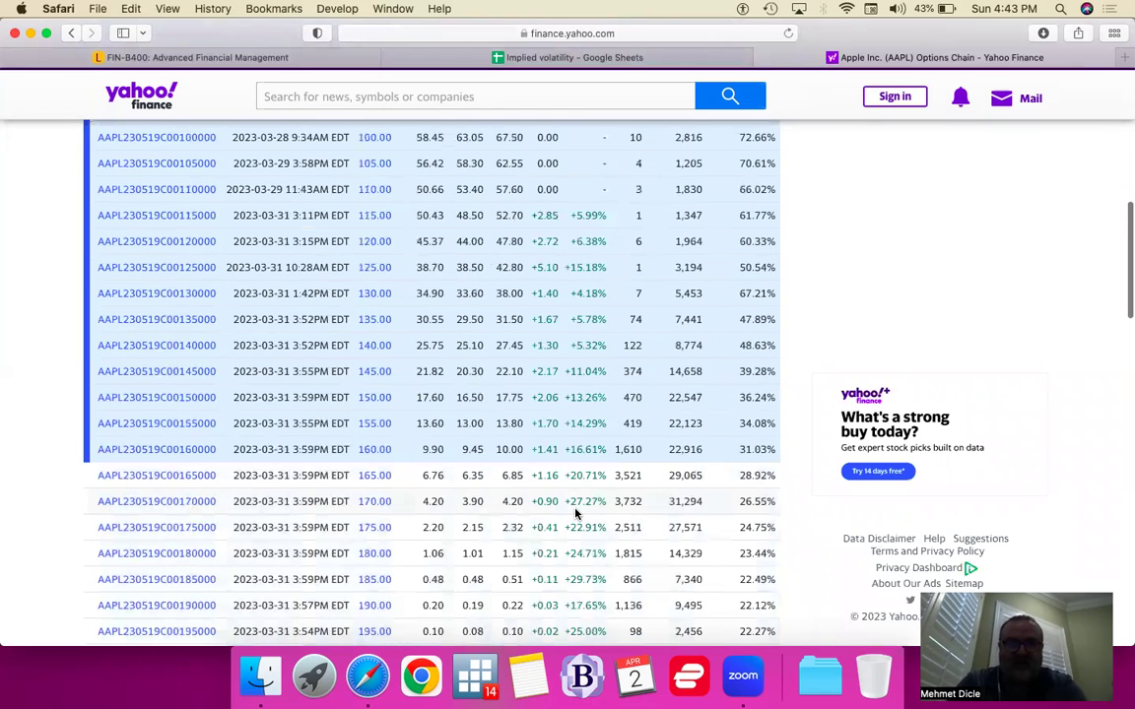
scroll(576, 512, "down", 2)
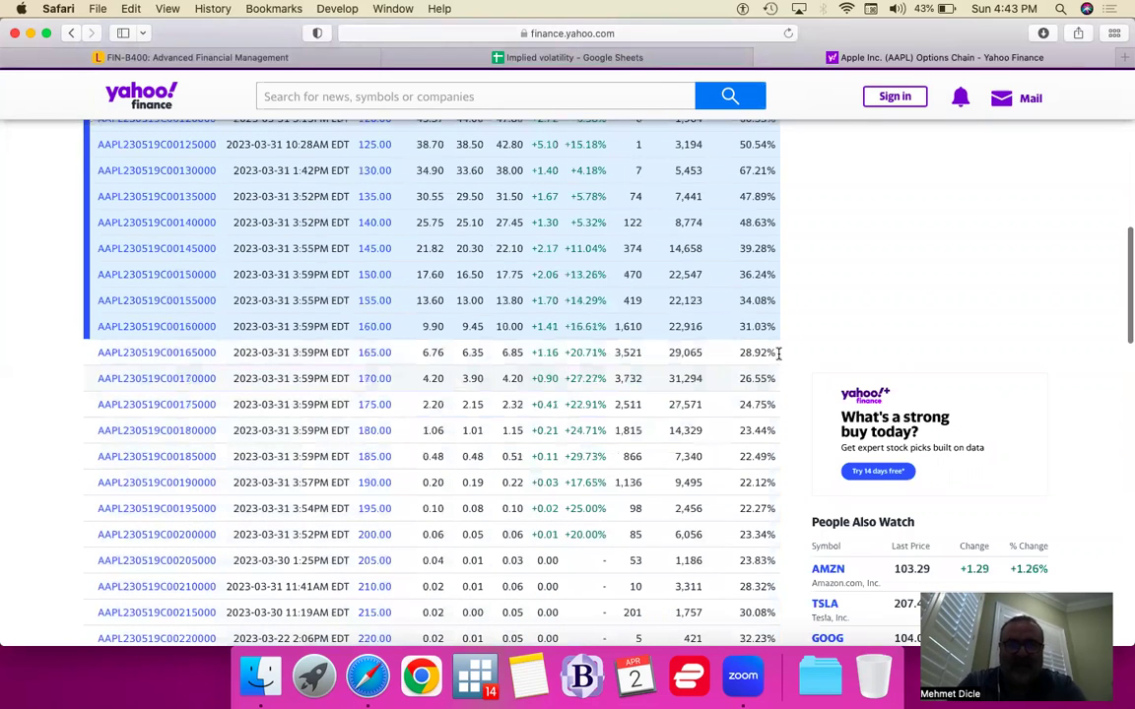
left_click(451, 59)
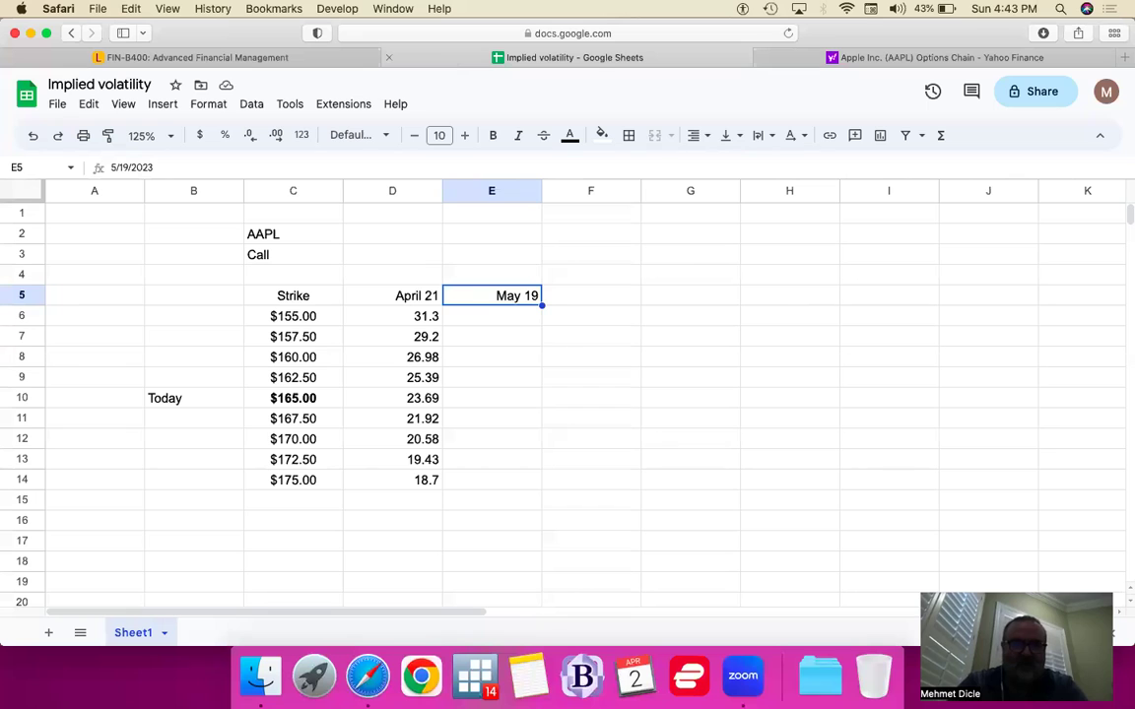
Step: Enter the May 19 volatility 28.92 in cell E10 for the $165.00 strike
key("Down")
key("Down")
key("Down")
key("Down")
type("28.92")
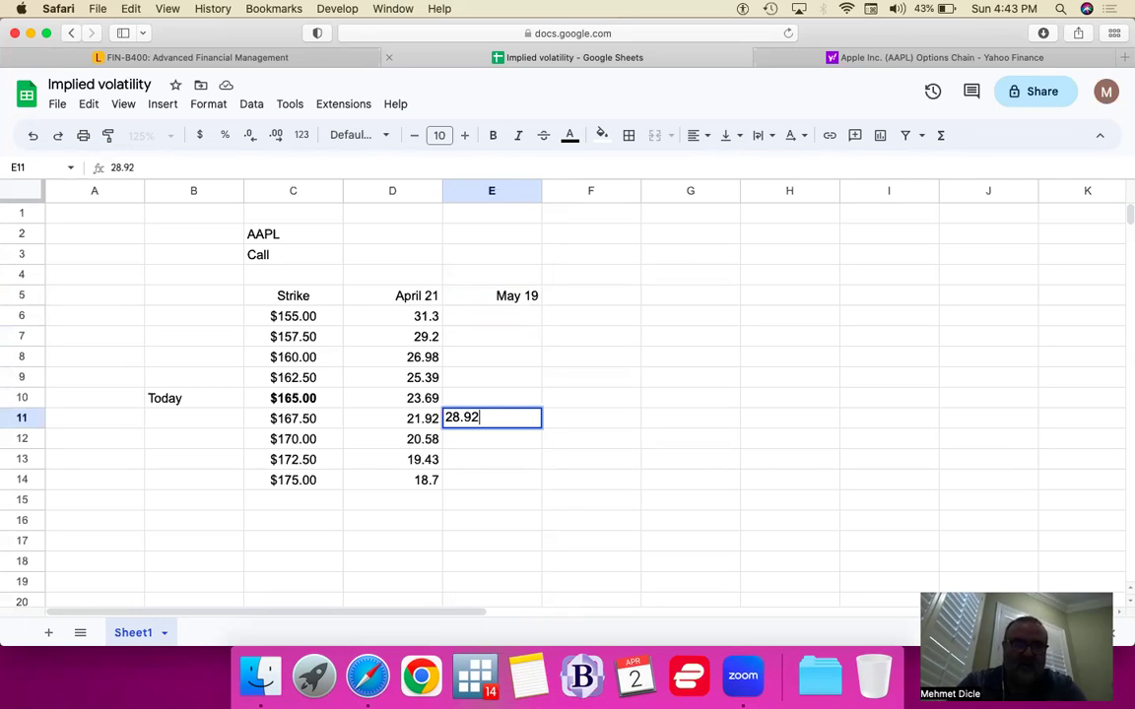
key("Return")
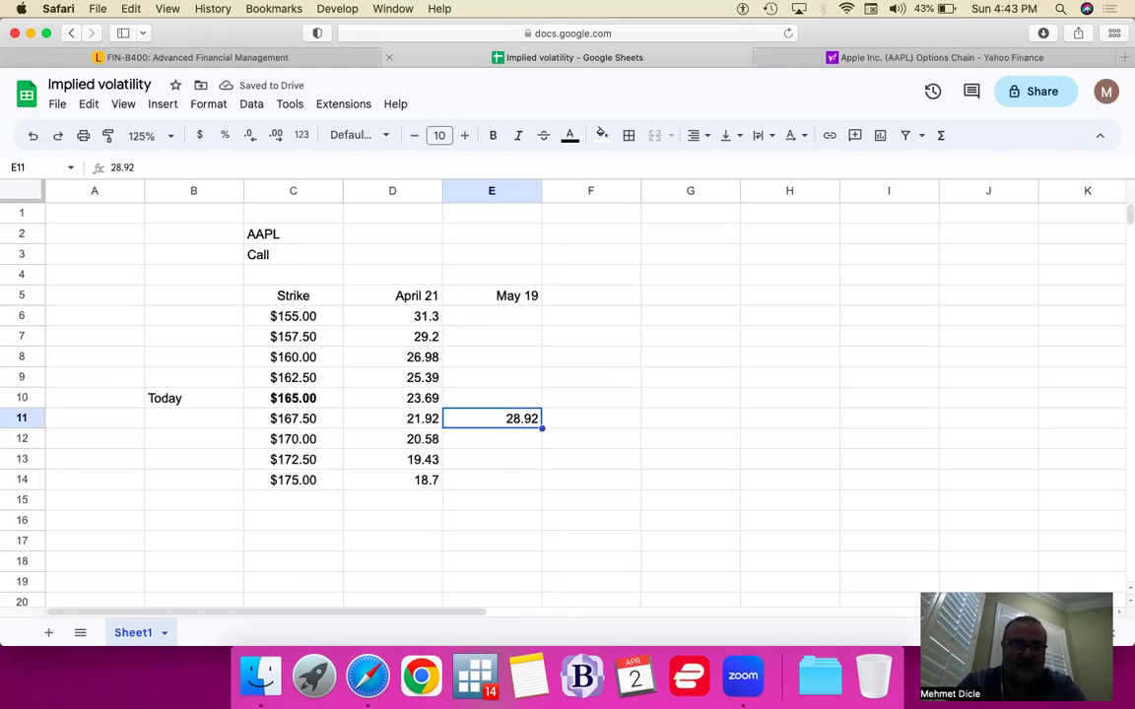
key("super+x")
key("Up")
key("super+v")
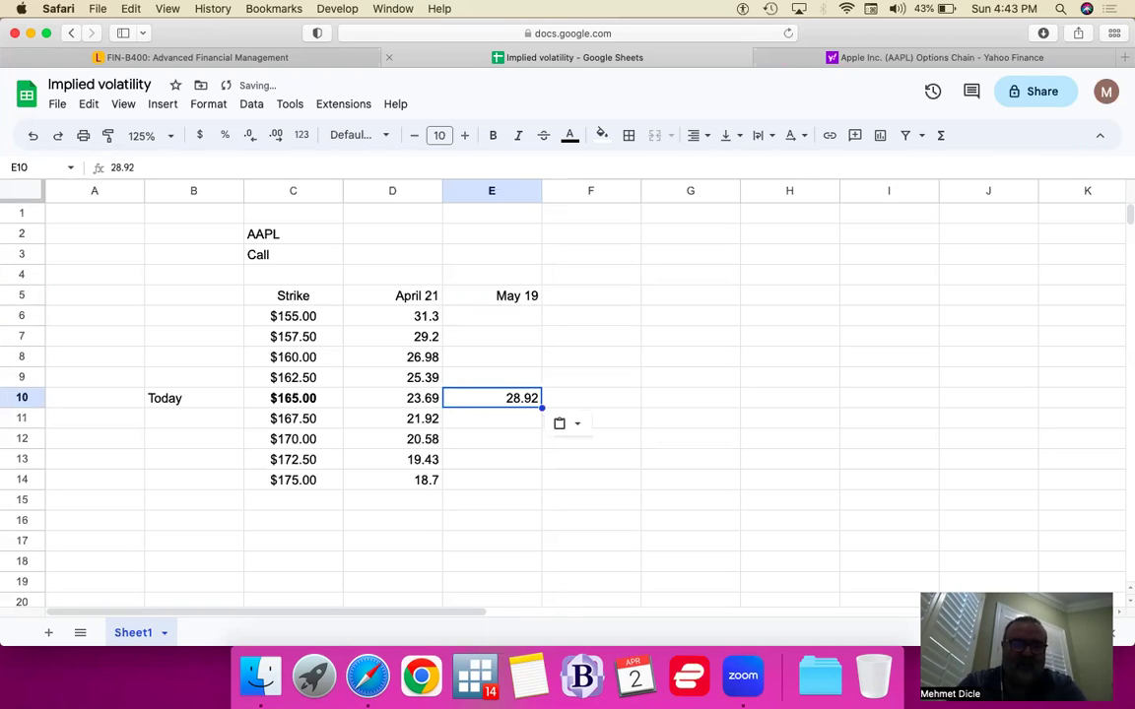
Step: Bold the $165.00 row across C10:E10
key("shift+Left")
key("shift+Left")
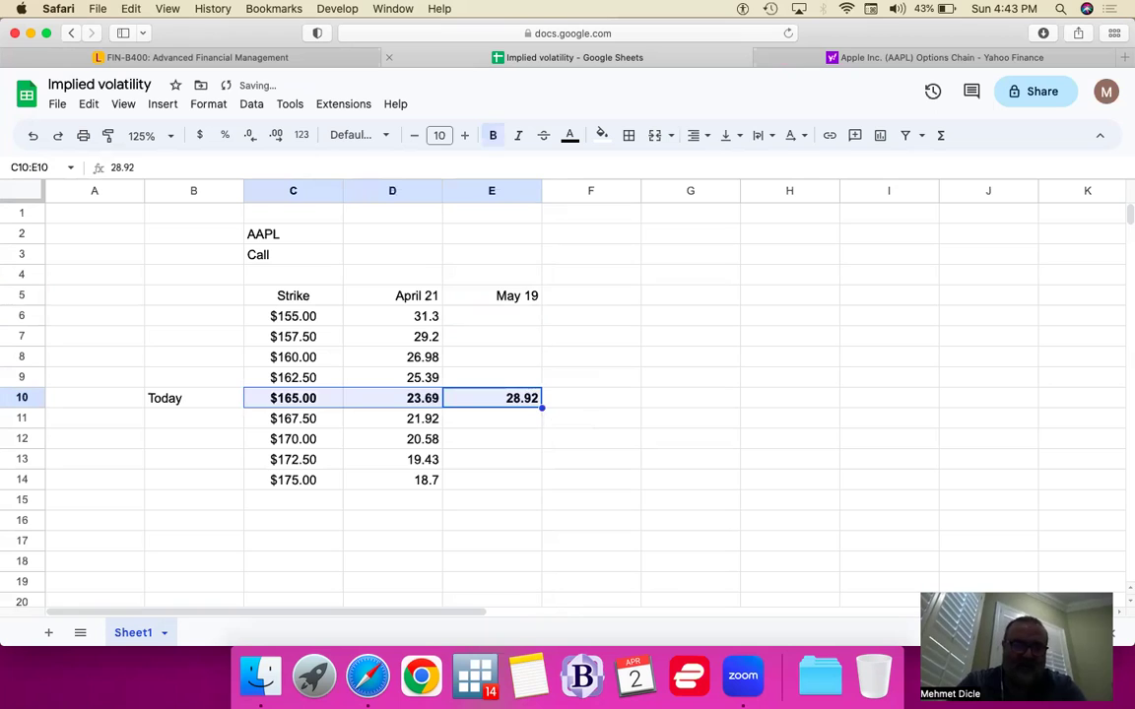
key("Left")
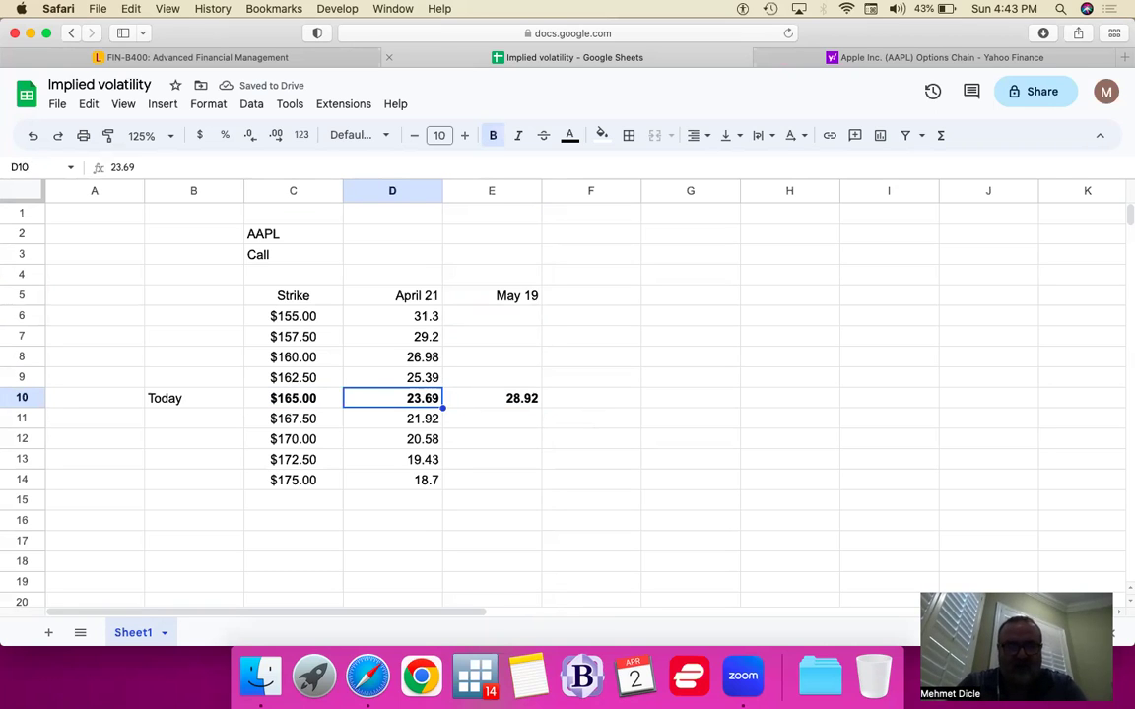
left_click(491, 398)
left_click(491, 377)
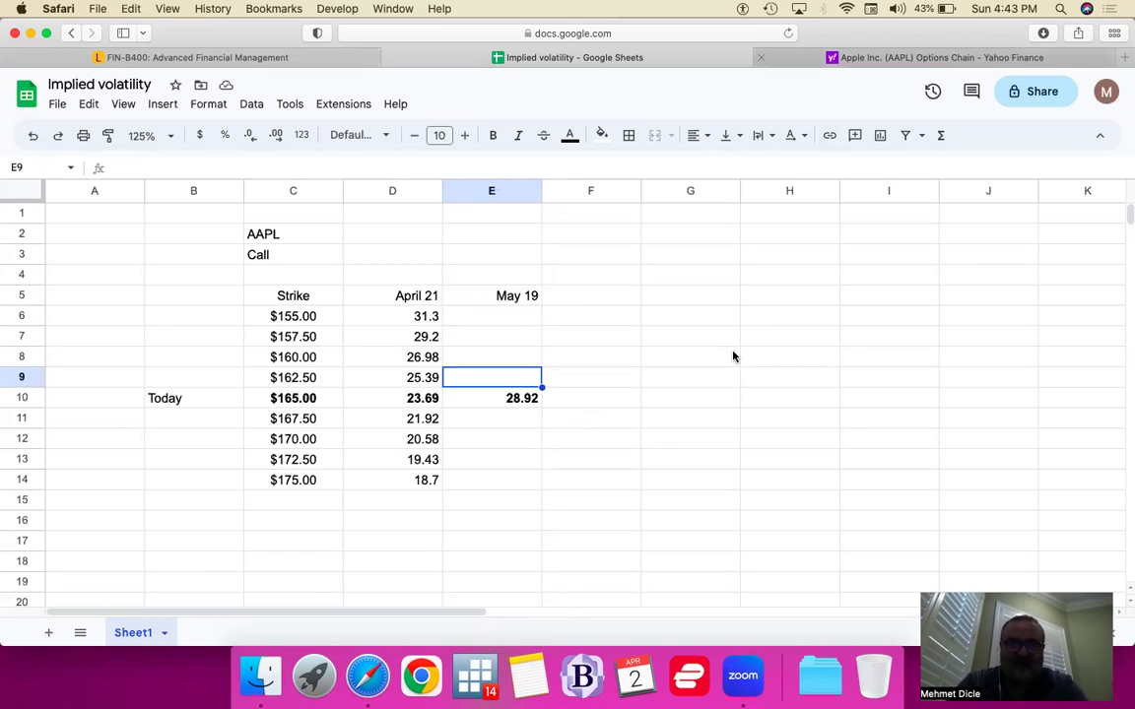
Step: Look up the $160.00 strike on Yahoo Finance and enter 31.03 in E8
key("ctrl+Tab")
scroll(696, 426, "down", 5)
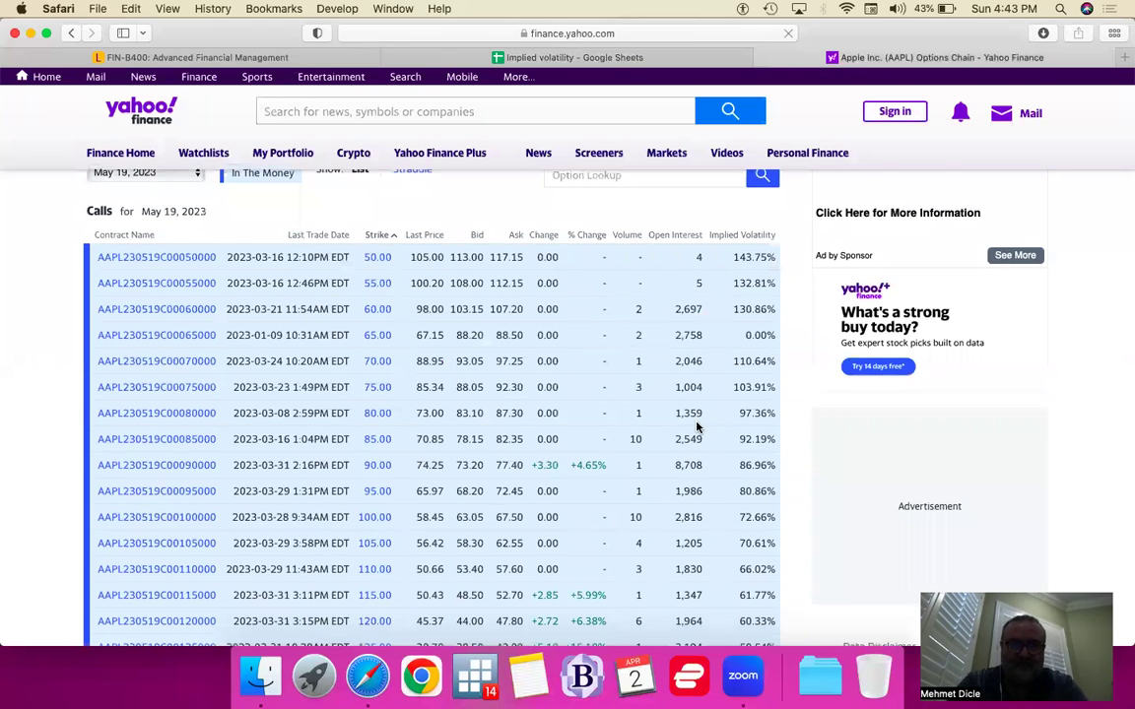
scroll(696, 425, "down", 10)
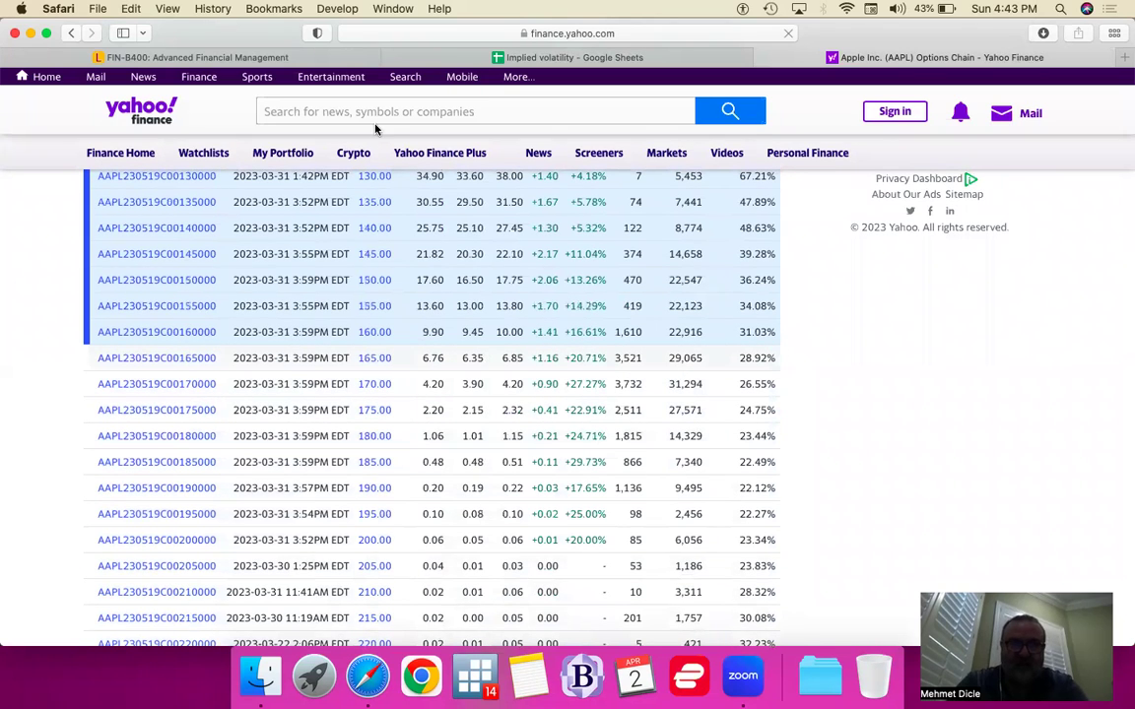
left_click(454, 59)
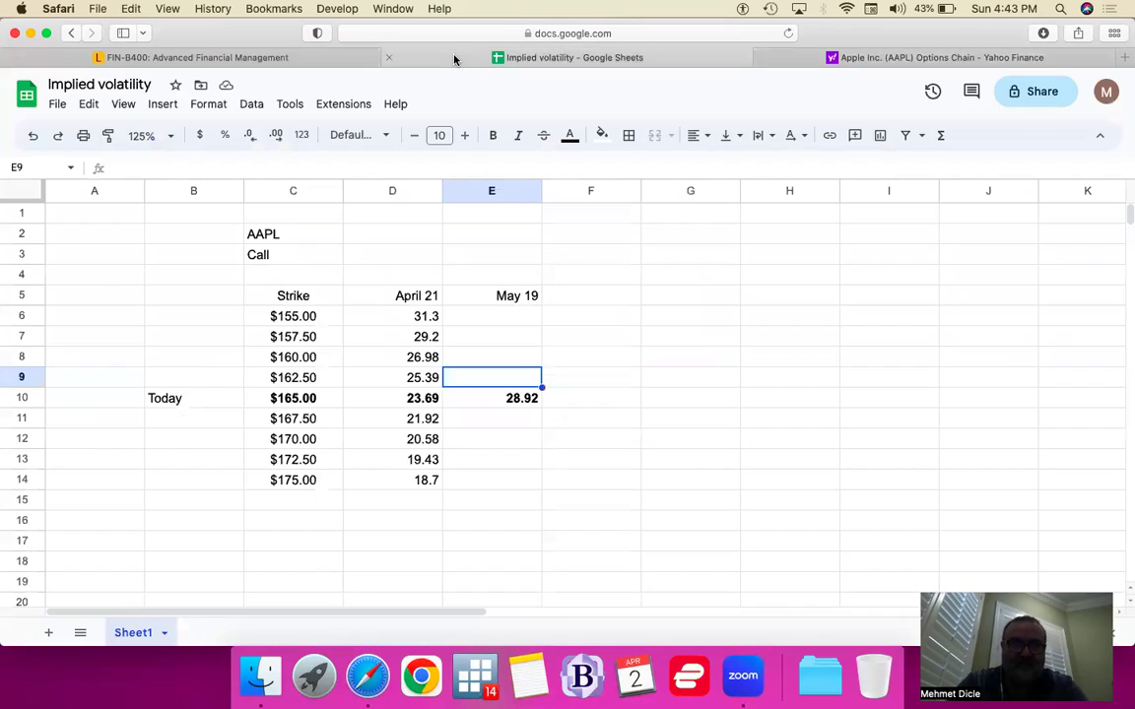
left_click(932, 59)
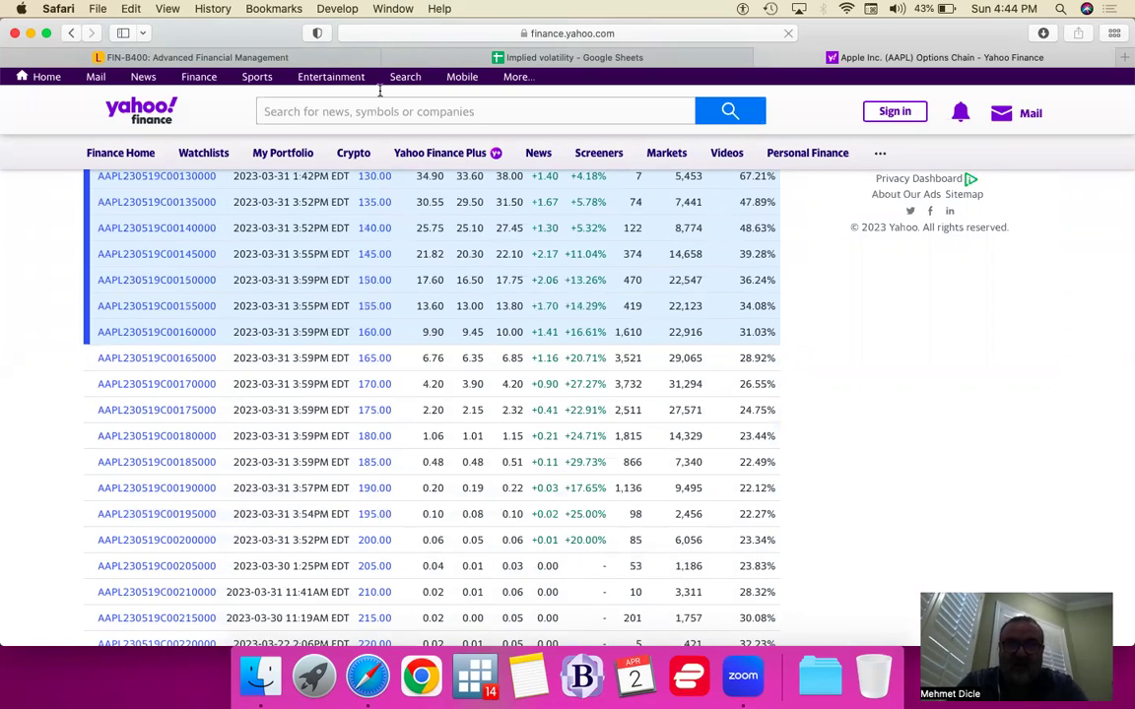
left_click(438, 59)
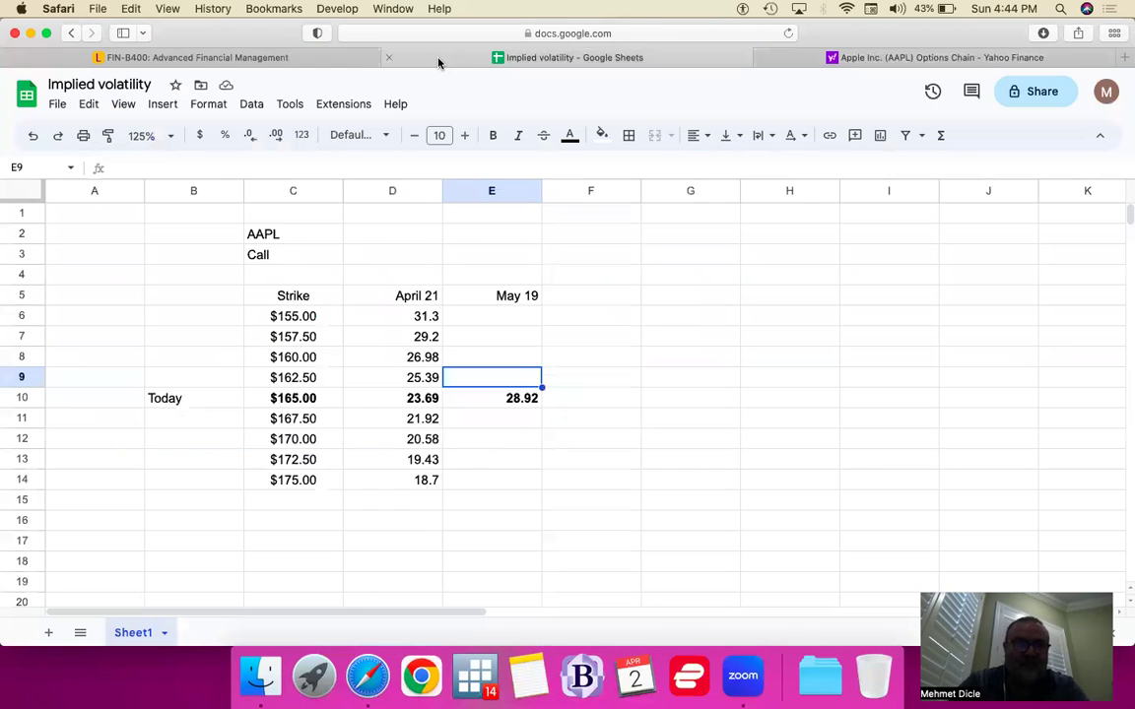
key("Up")
type("31.03")
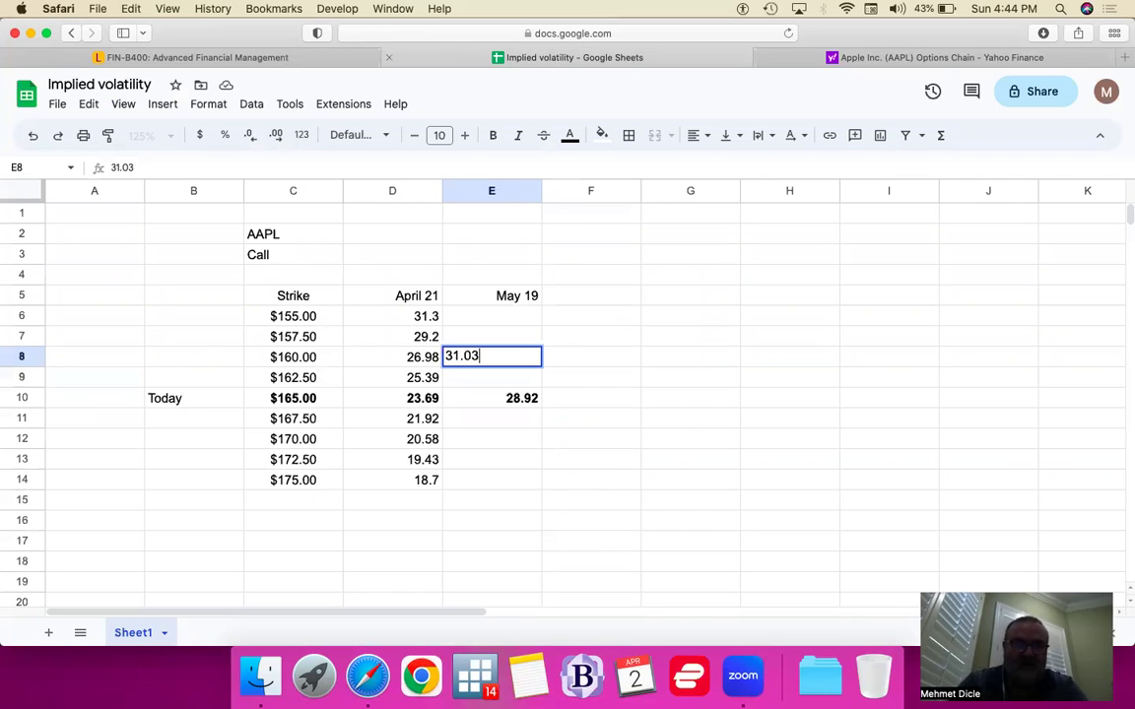
key("Return")
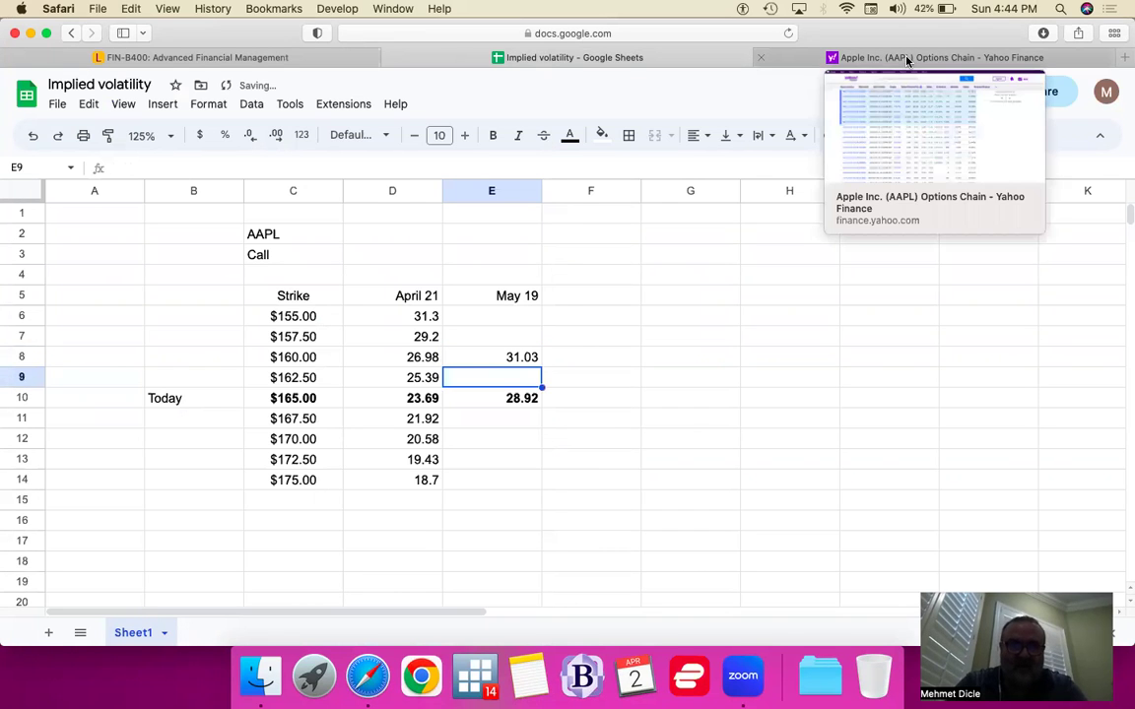
Step: Enter the $155.00 strike's May 19 volatility, 34.08, in E6
left_click(907, 60)
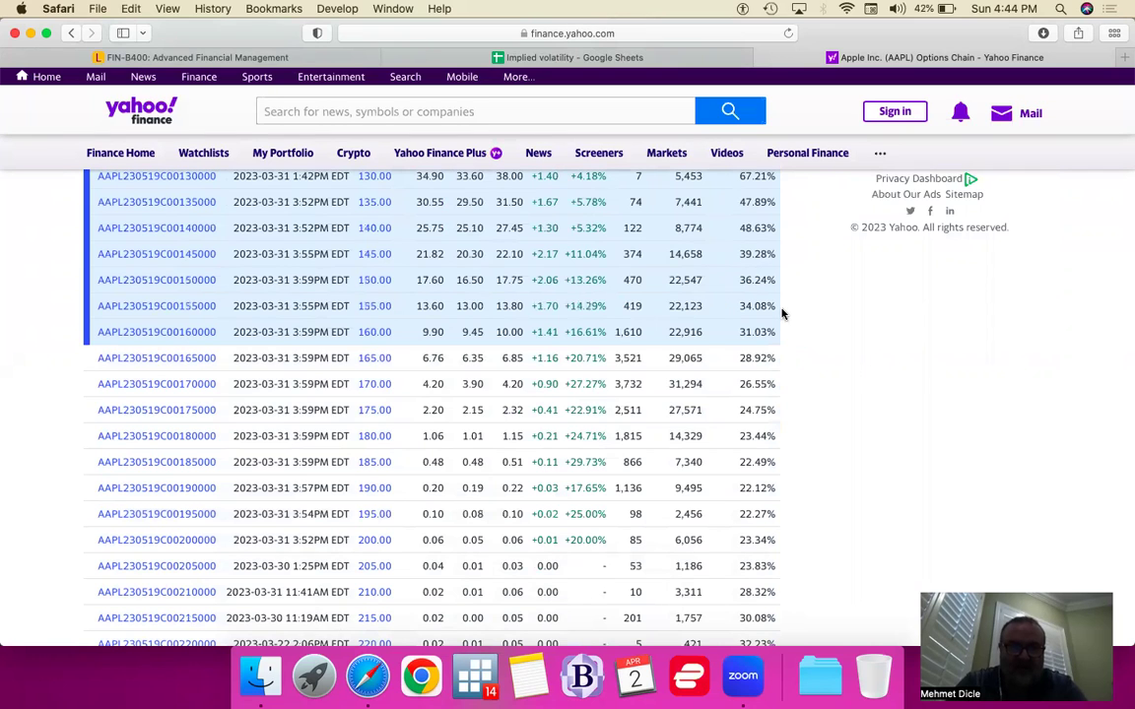
left_click(430, 61)
key("Up")
key("Up")
key("Up")
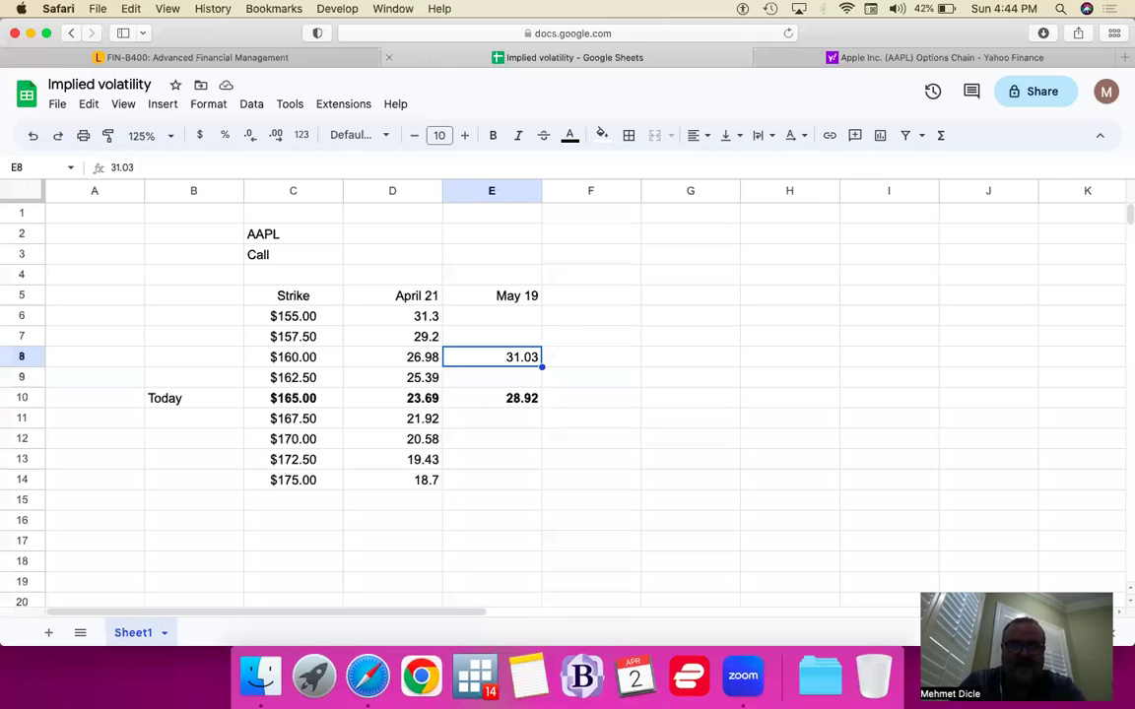
type("34.08")
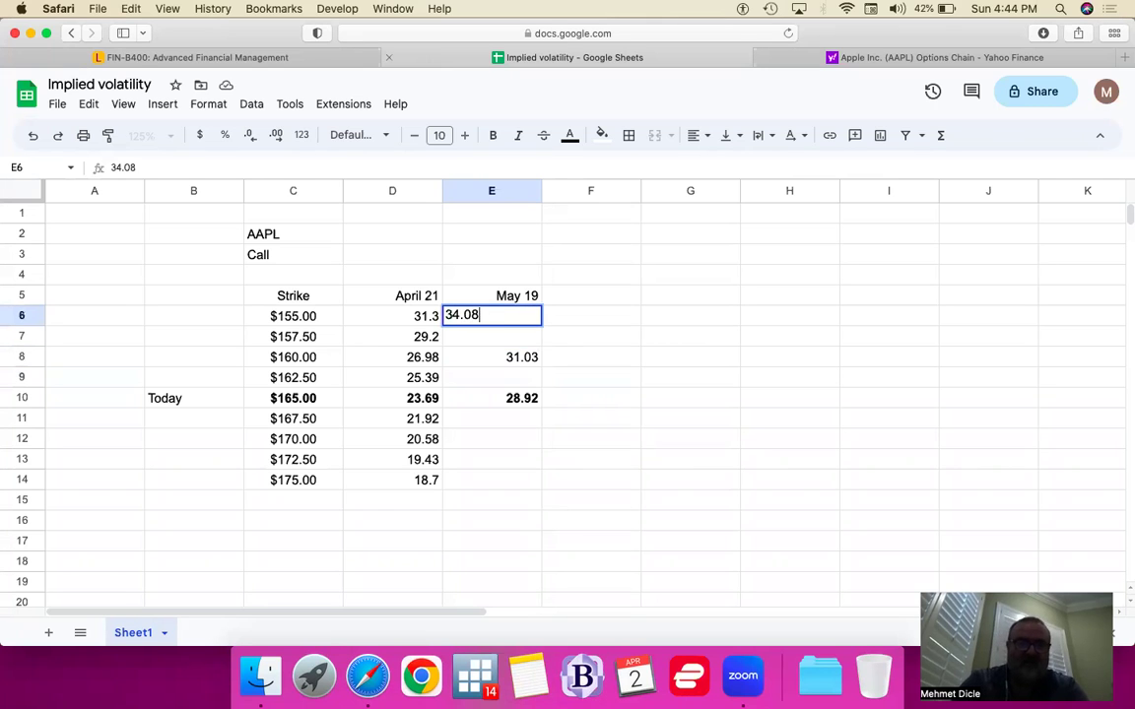
key("Return")
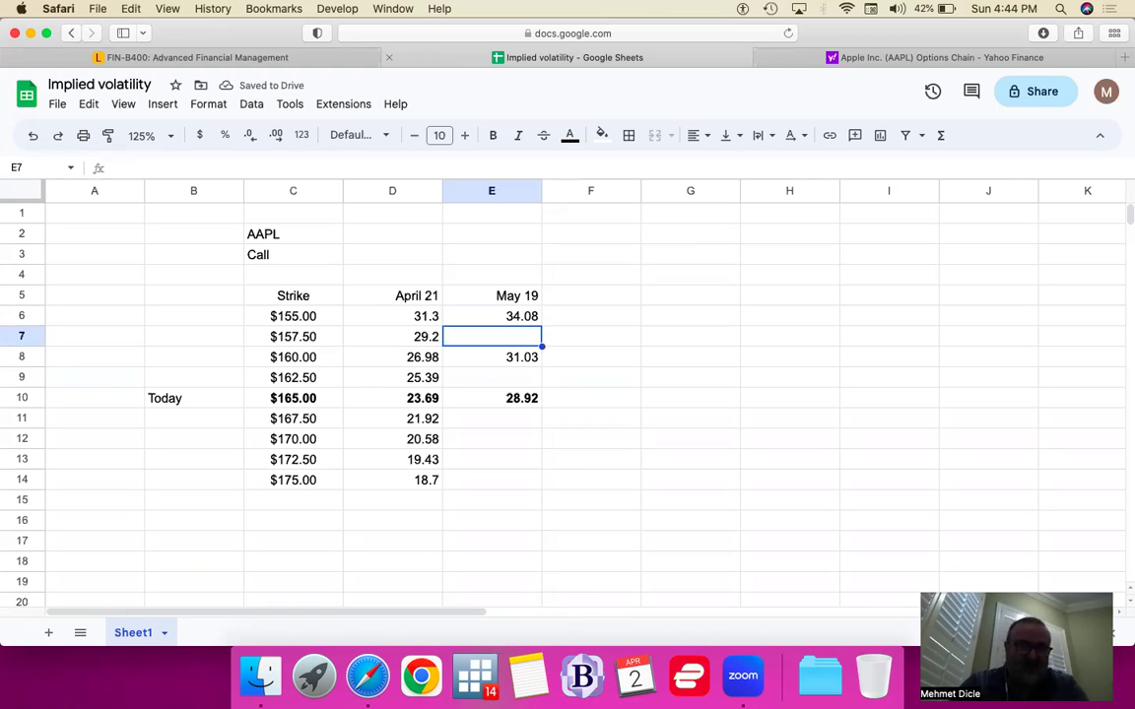
Step: Enter the May 19 volatility 26.55 in E12 for the $170.00 strike
key("Down")
key("Down")
key("Down")
key("Down")
key("Down")
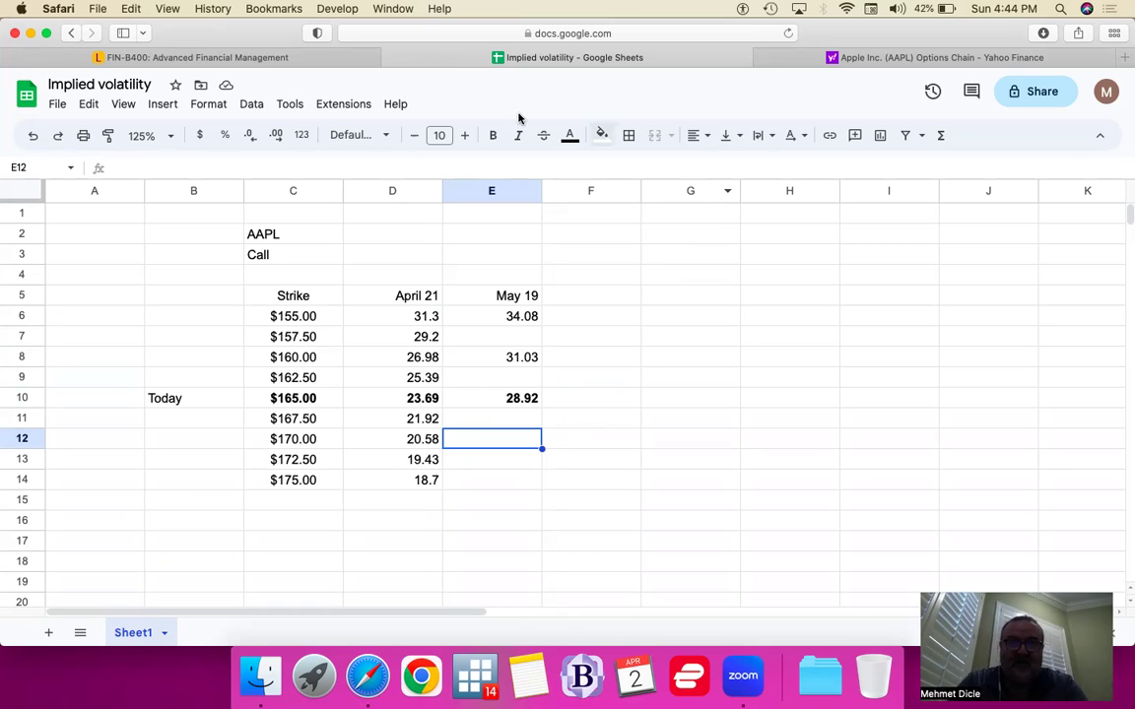
mouse_move(903, 62)
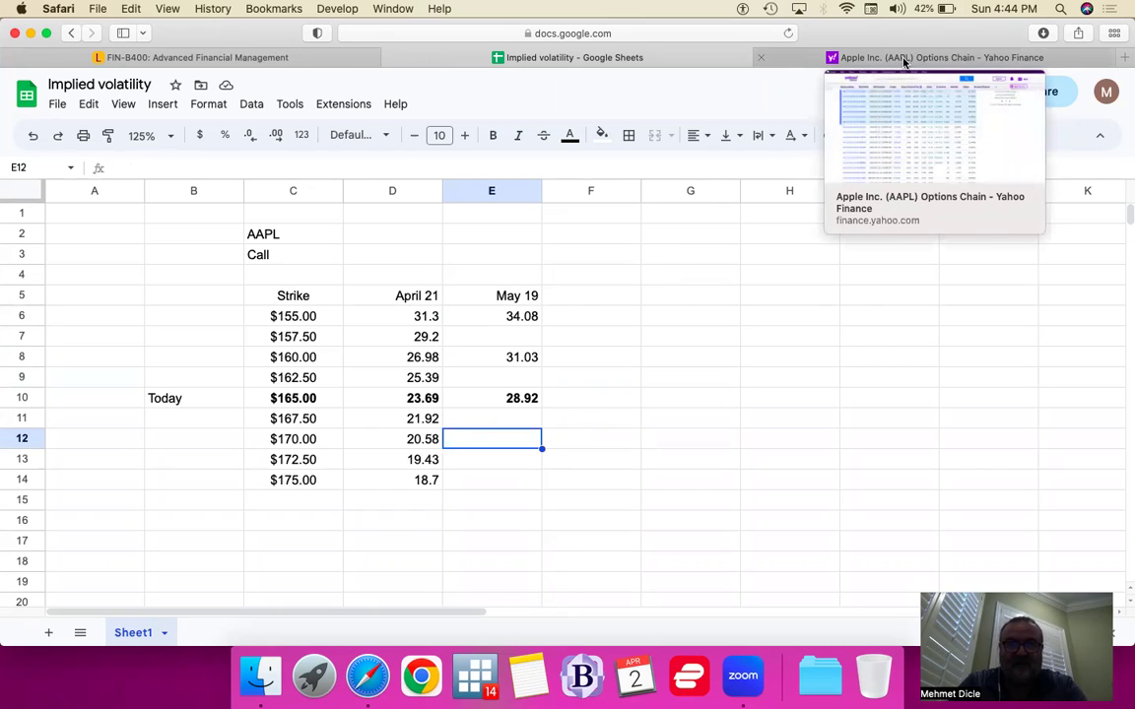
left_click(903, 59)
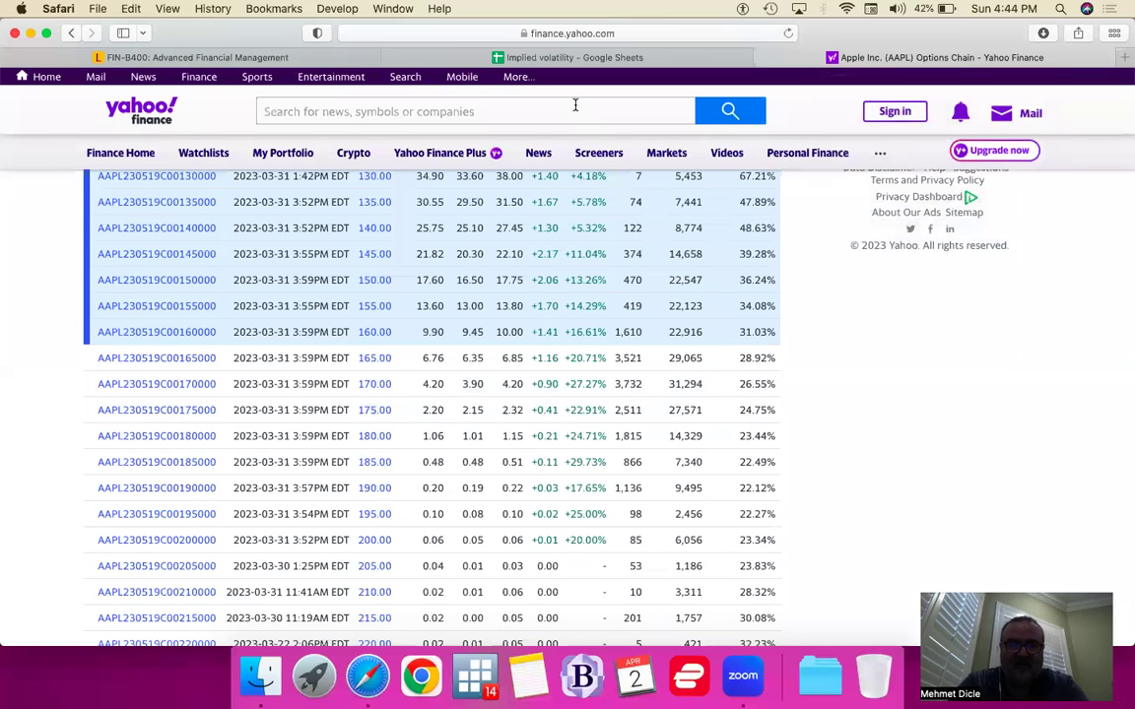
left_click(443, 56)
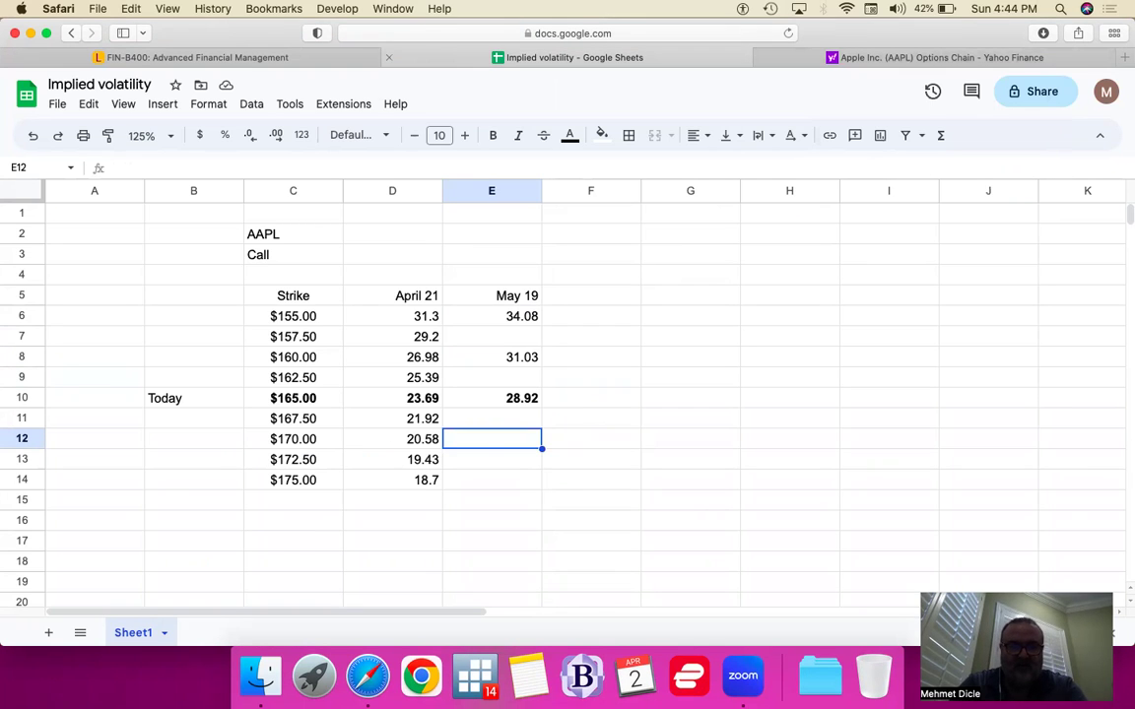
type("26.55")
key("Return")
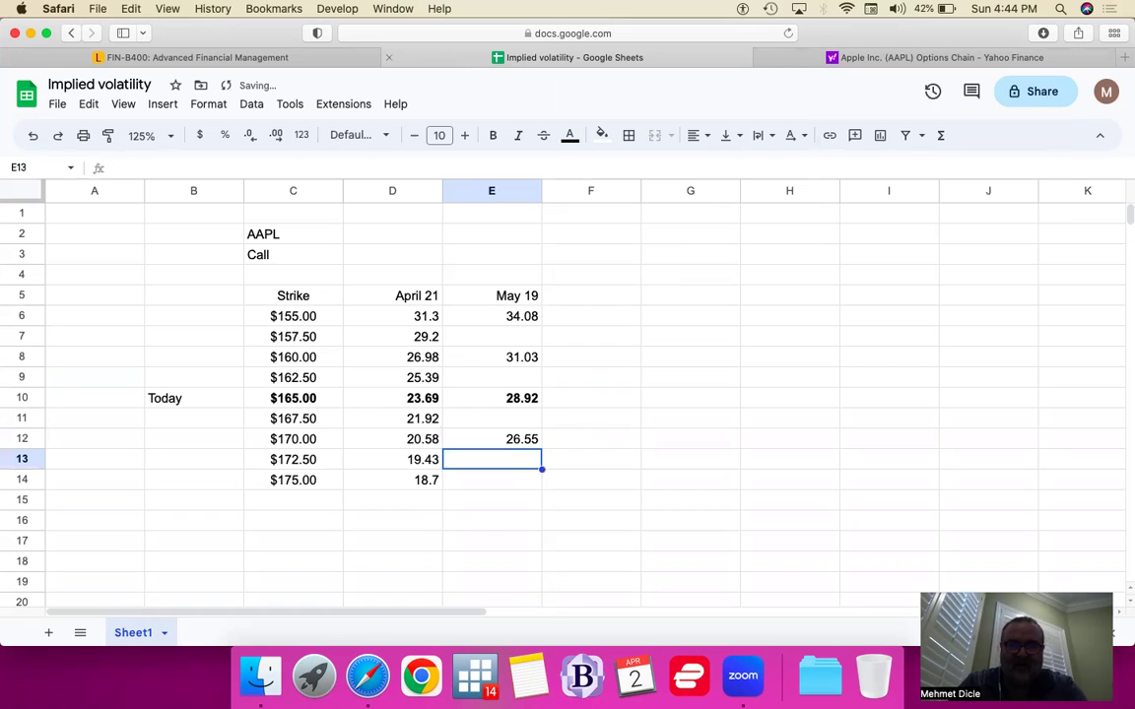
Step: Enter the May 19 volatility 24.75 in E14 for the $175.00 strike
left_click(886, 57)
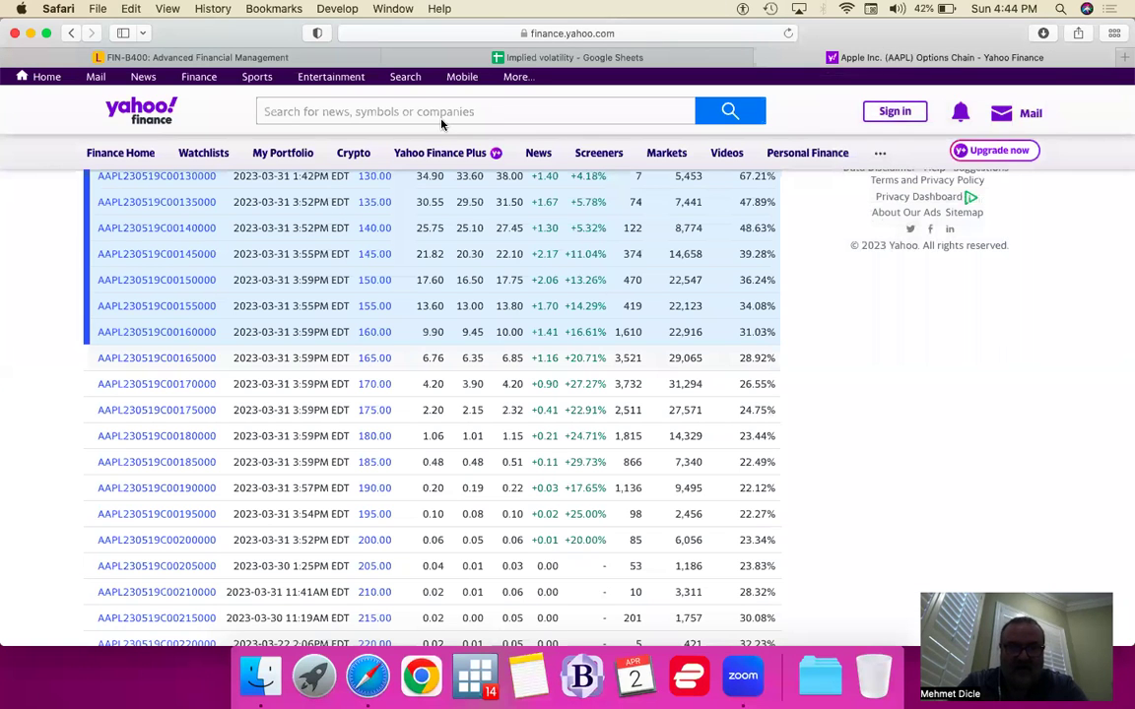
left_click(434, 58)
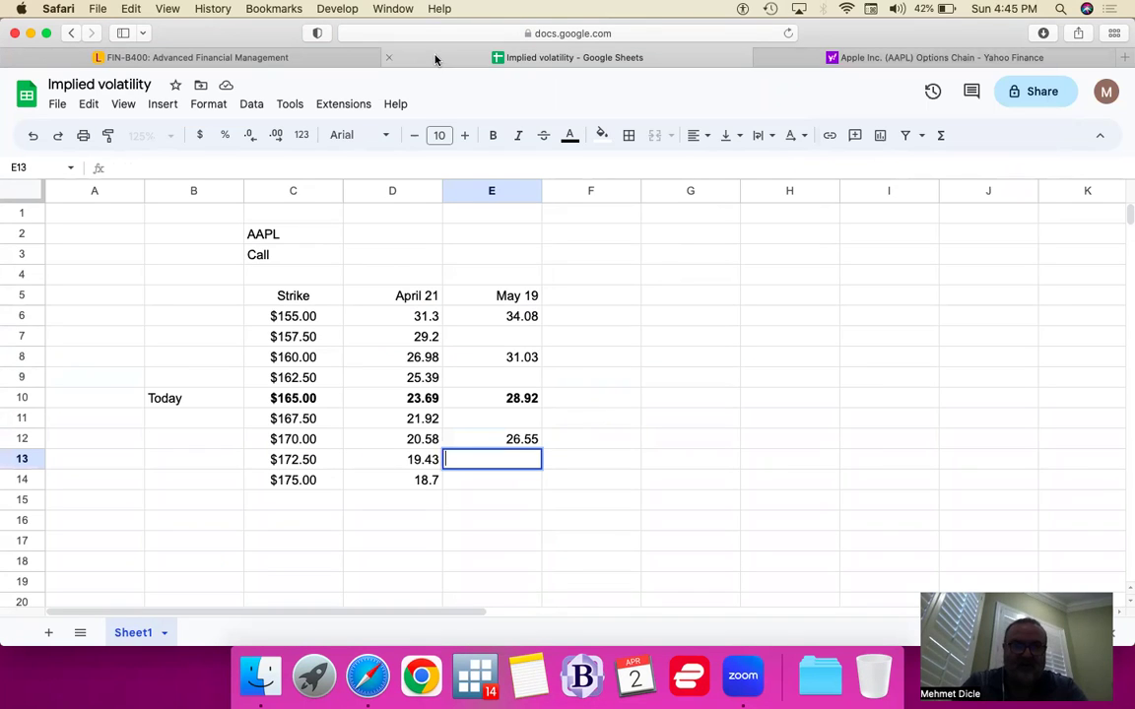
left_click(492, 480)
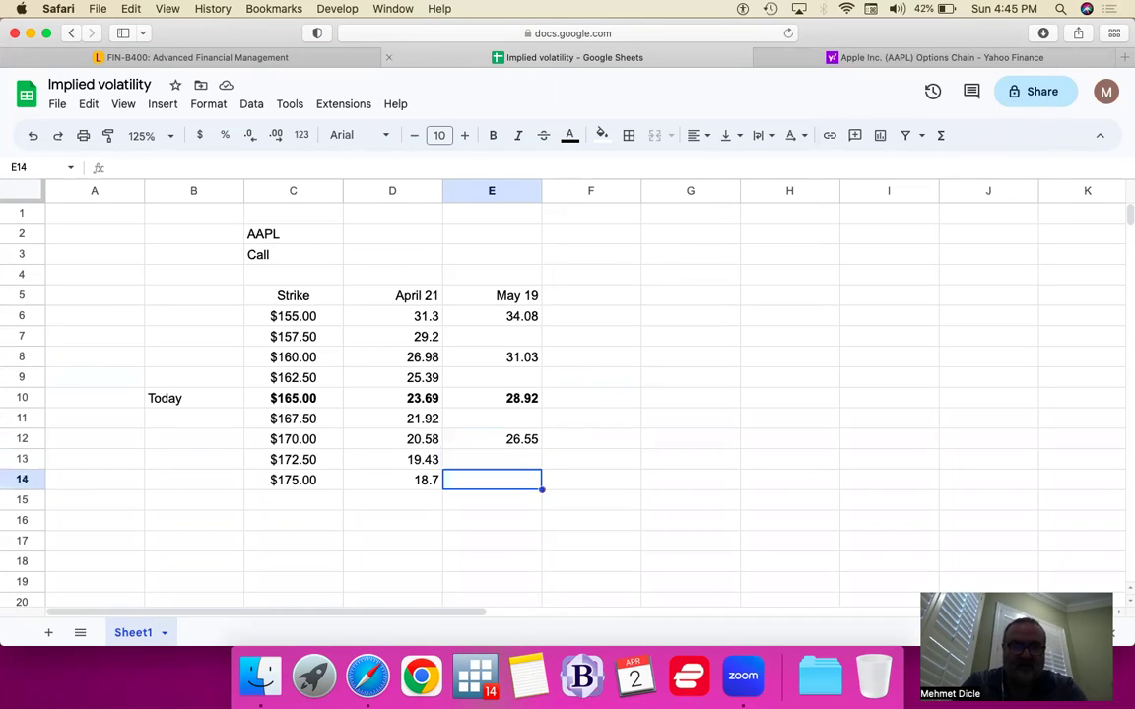
type("24.75")
key("Return")
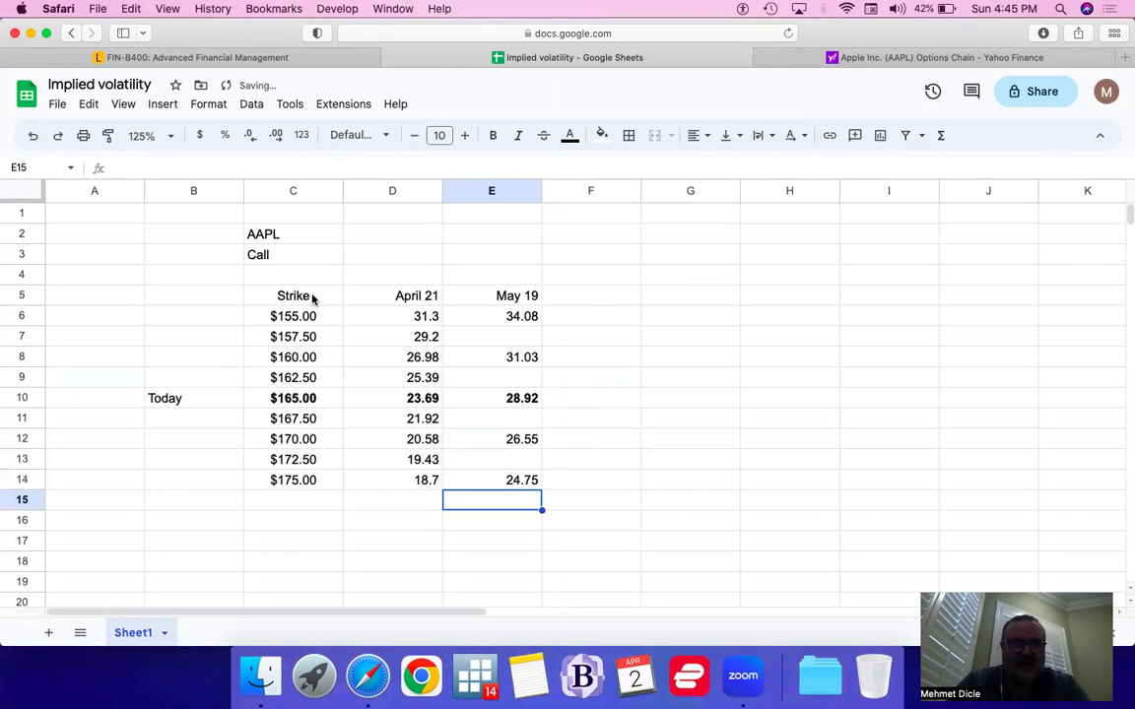
Step: Insert a chart from the Strike, April 21 and May 19 table in C5:E14
left_click_drag(293, 296, 492, 478)
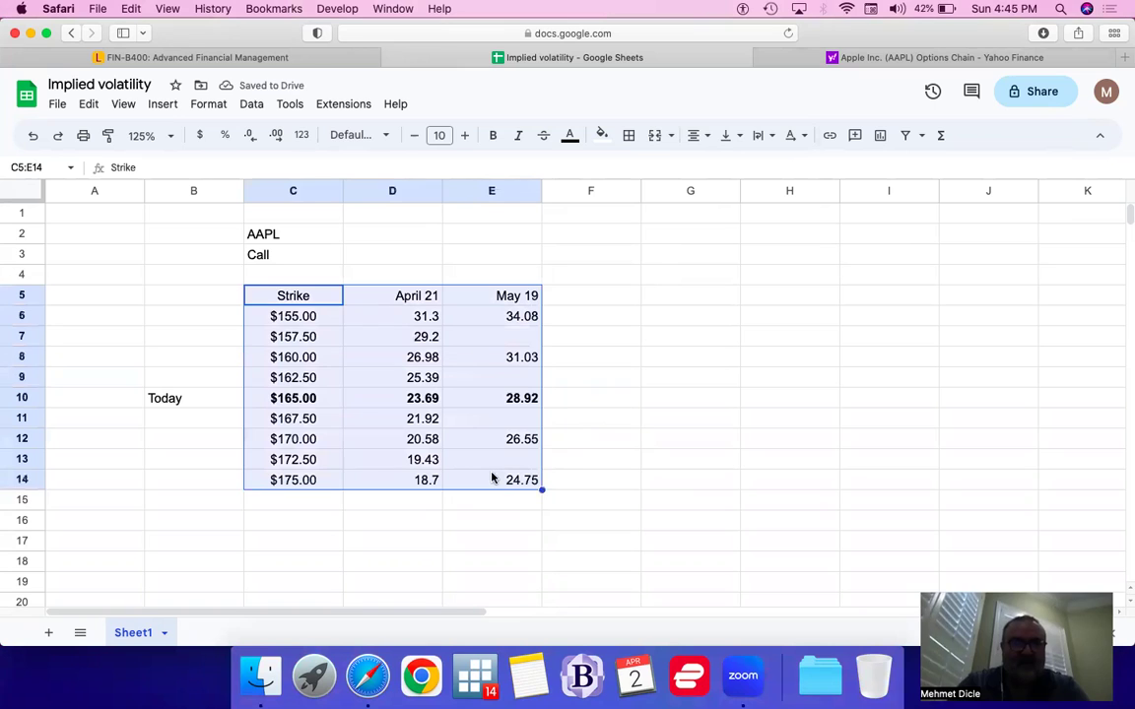
left_click(162, 105)
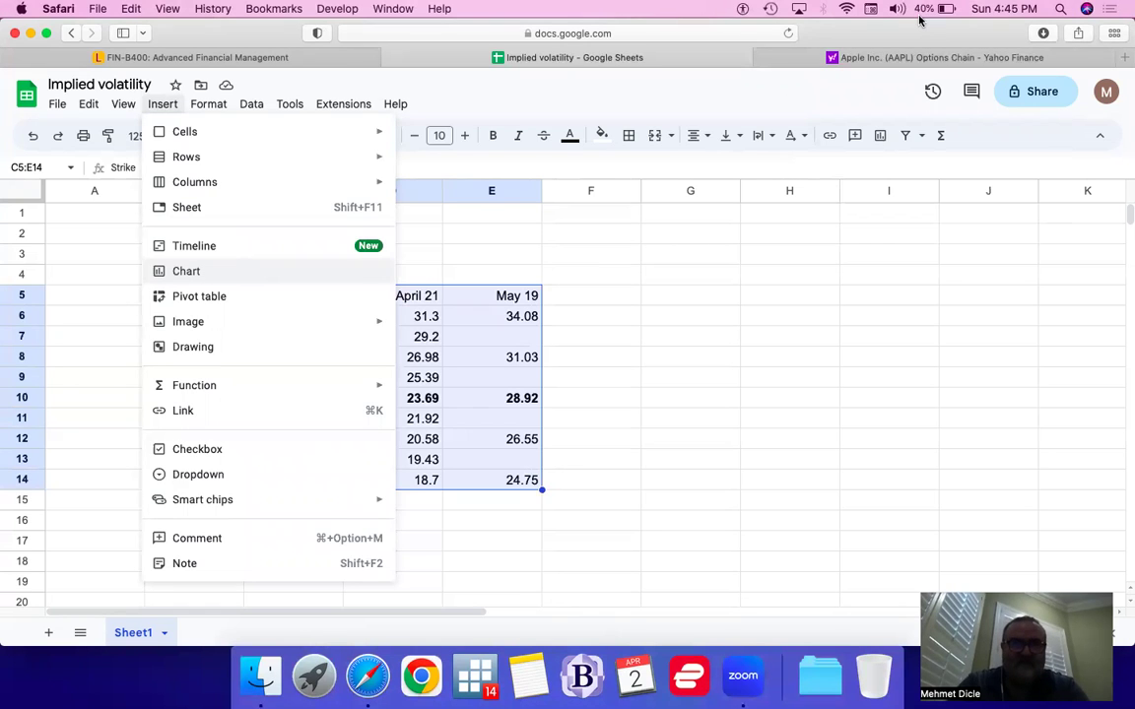
key("Escape")
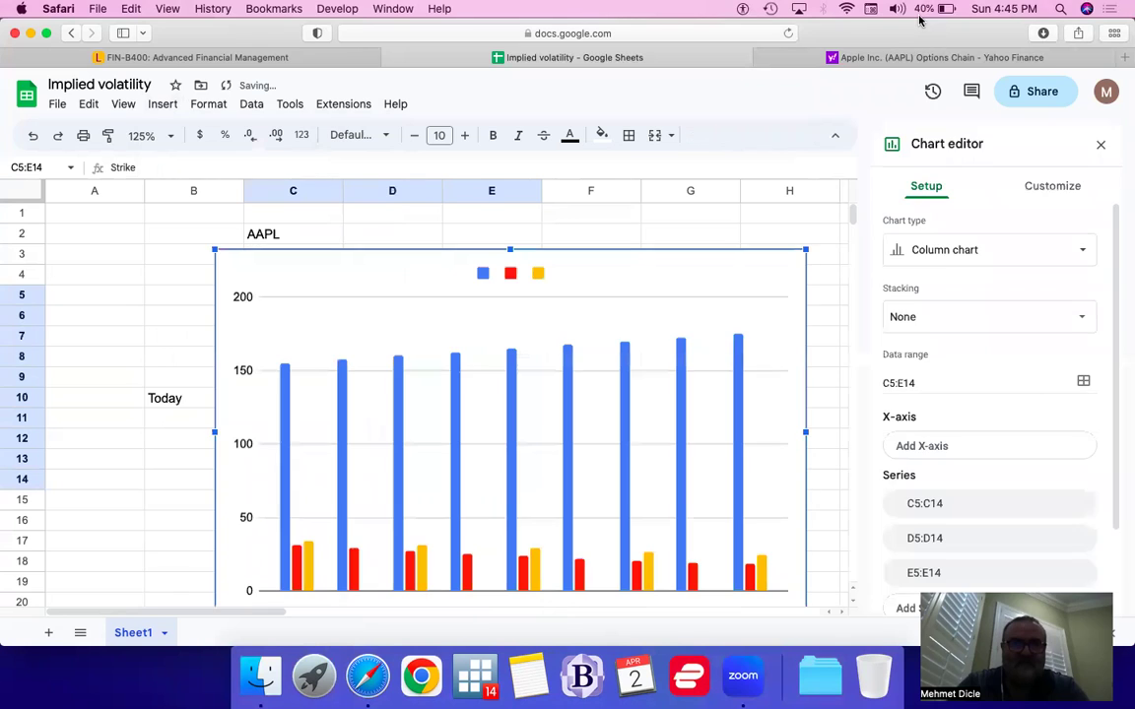
Step: Change the chart type to a line chart
key("Escape")
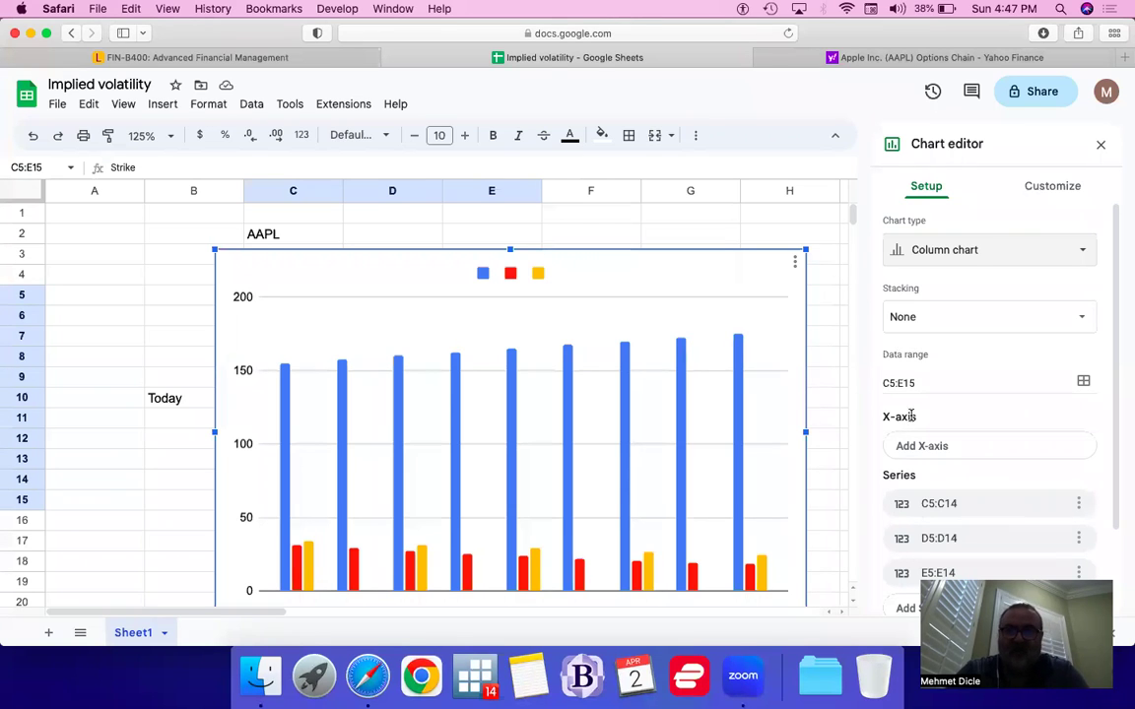
left_click(967, 254)
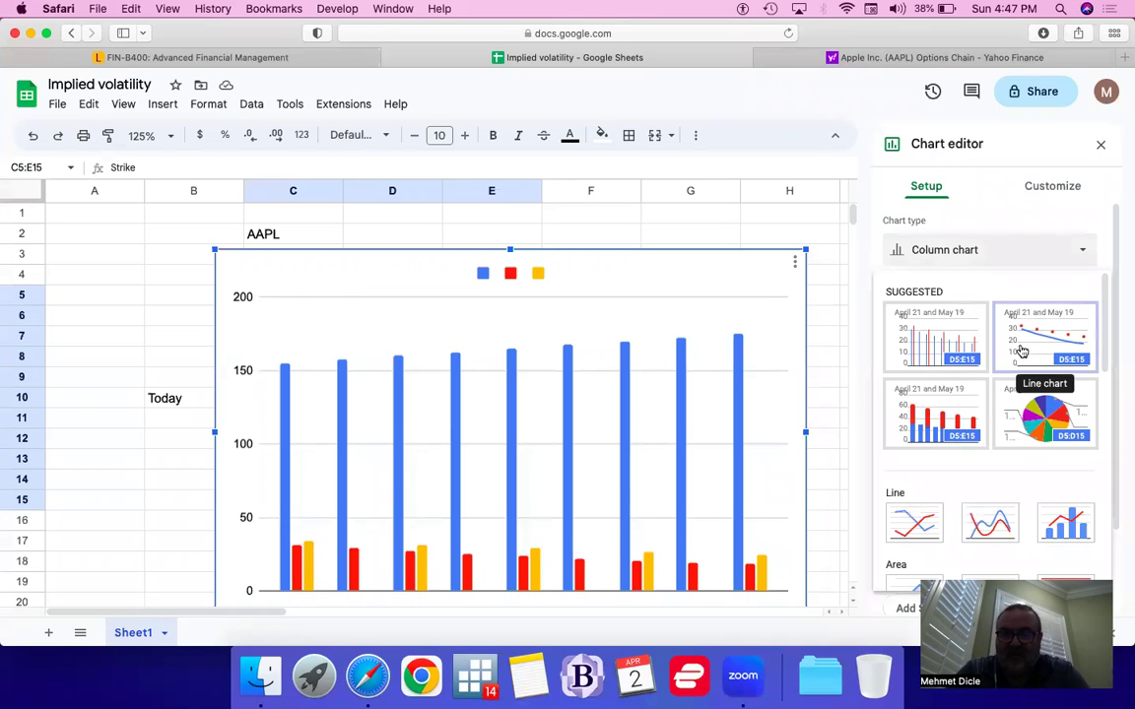
scroll(985, 364, "down", 2)
left_click(908, 421)
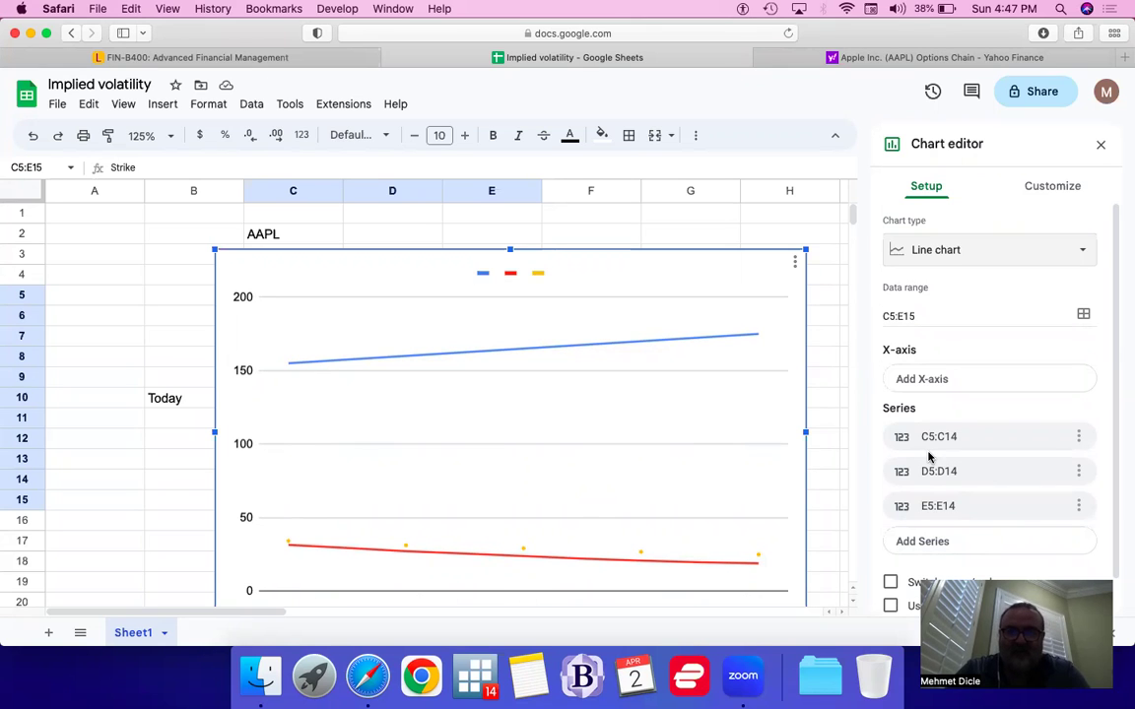
Step: Use the column C strike prices as the chart's x-axis labels
scroll(931, 459, "down", 2)
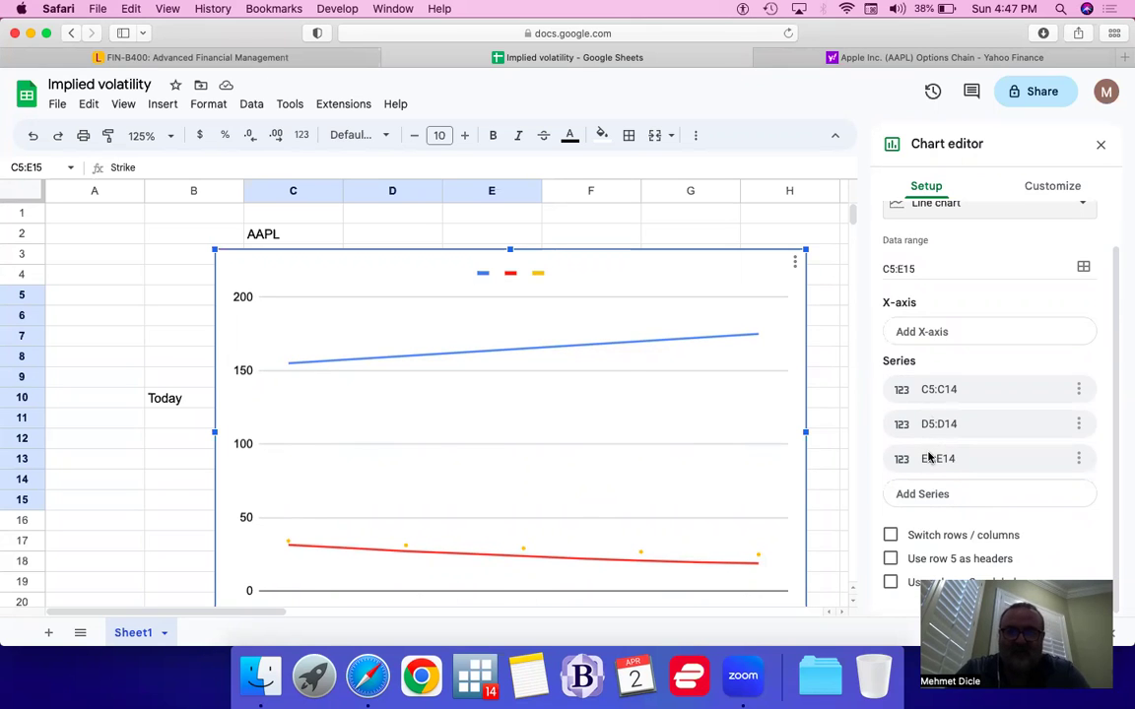
left_click(890, 593)
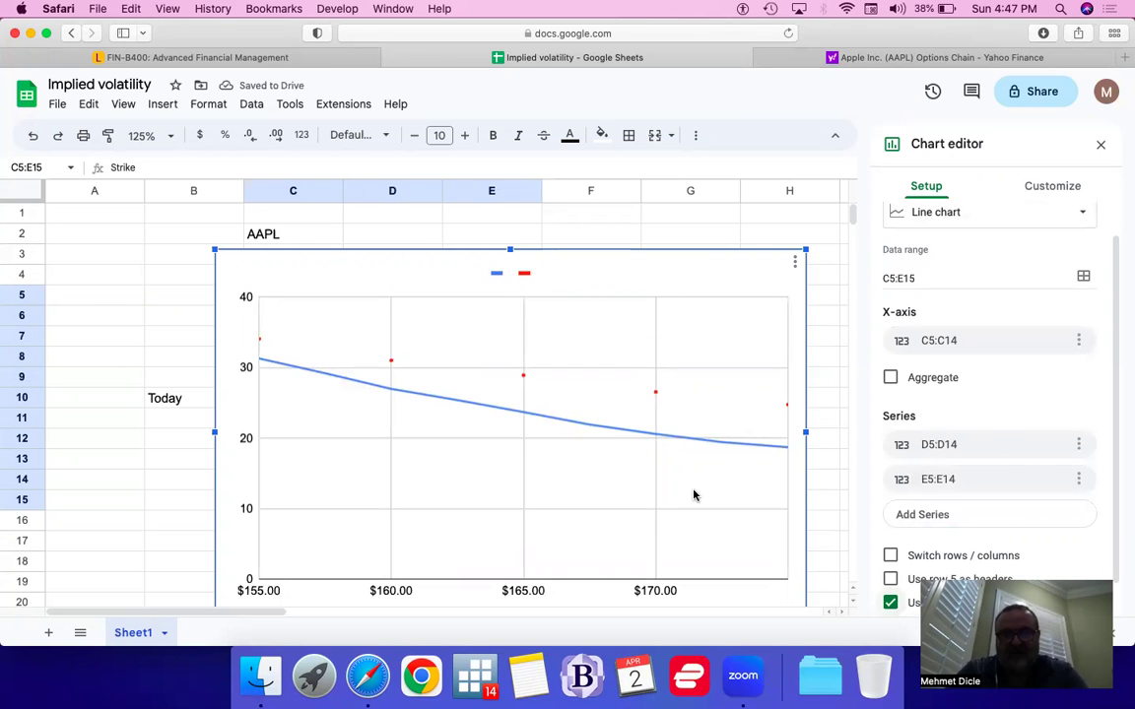
scroll(988, 398, "up", 2)
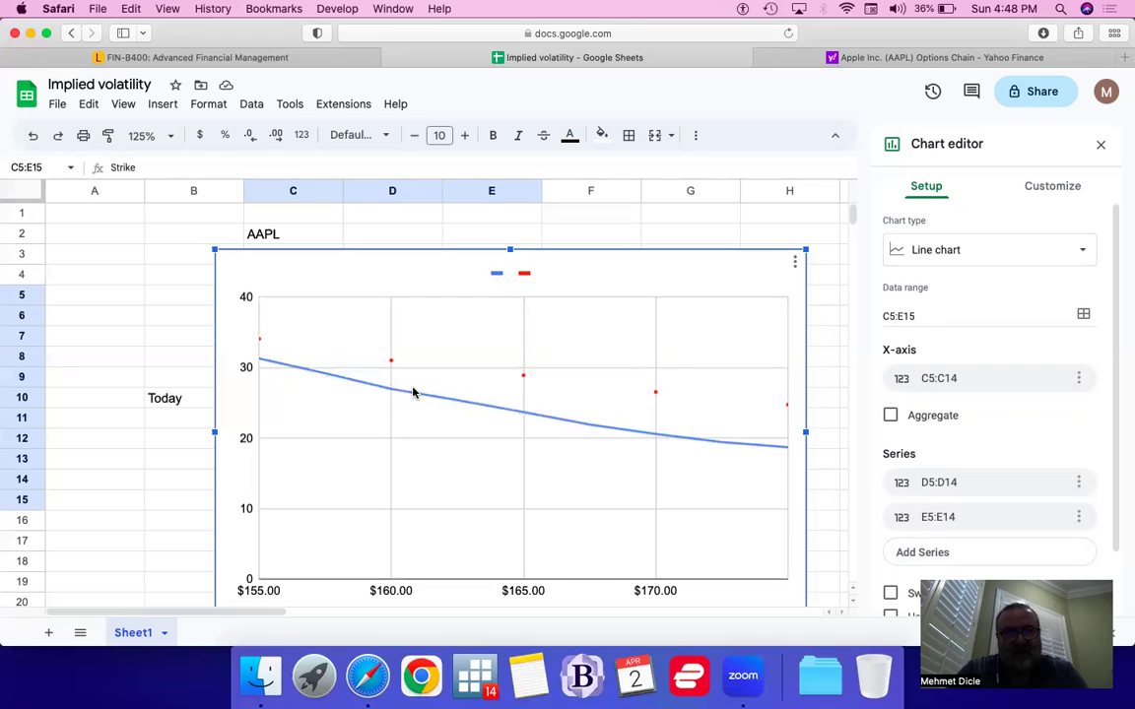
left_click(525, 416)
left_click(633, 435)
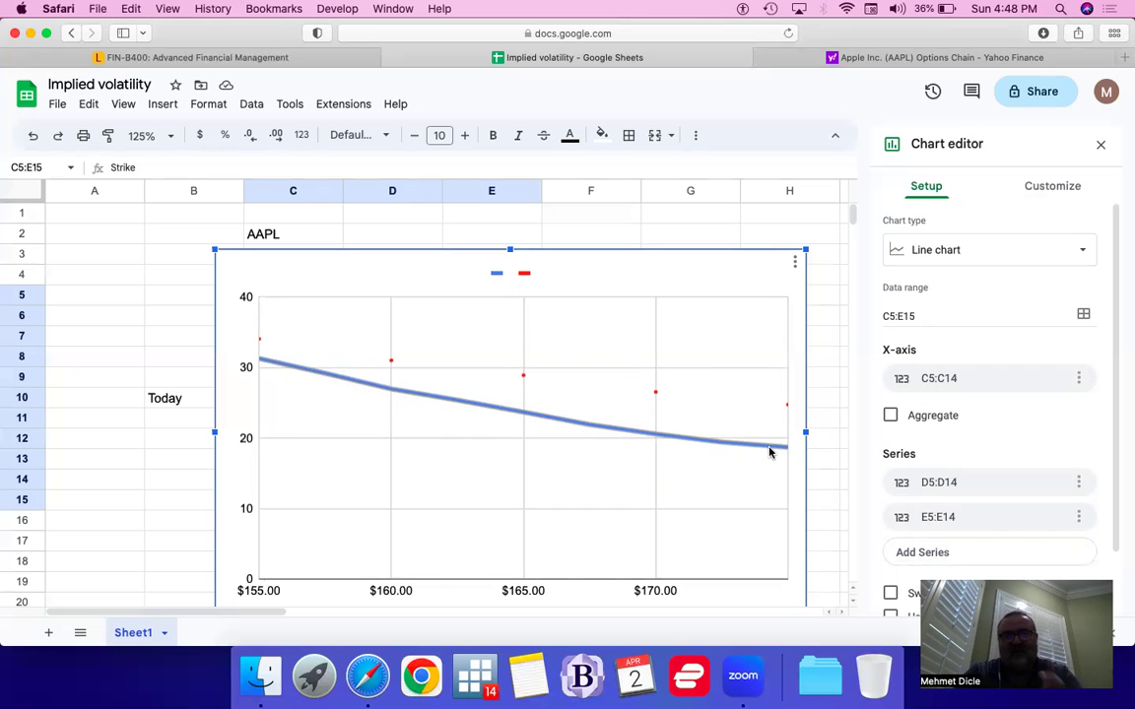
left_click(993, 59)
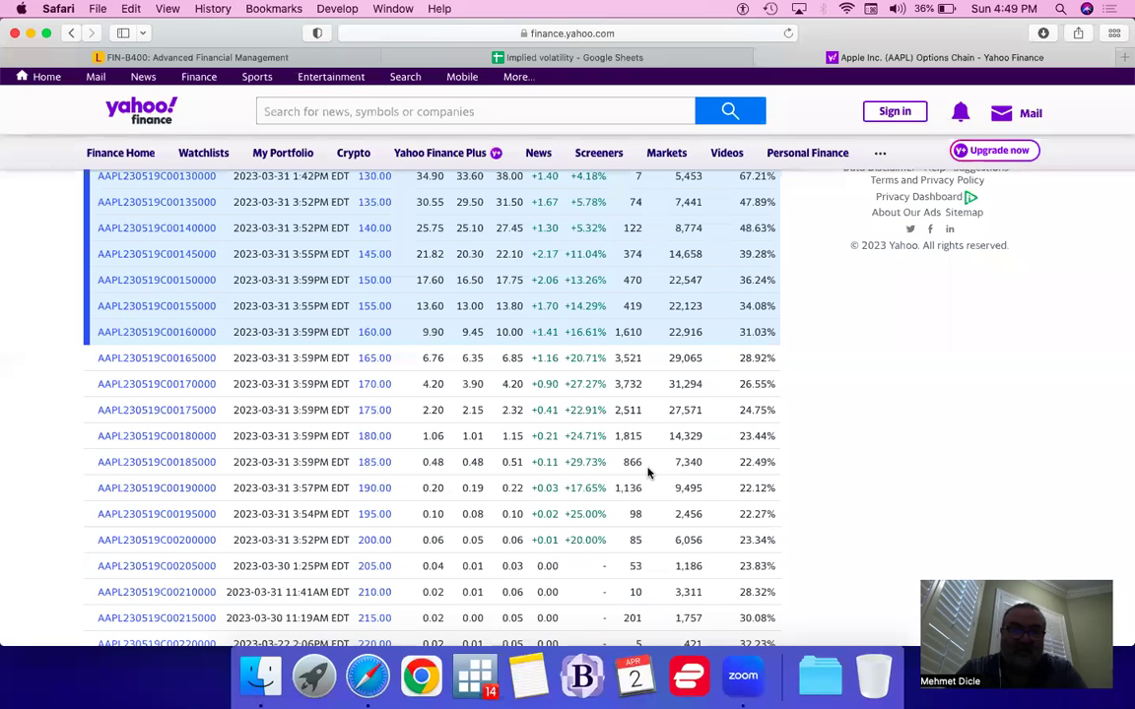
scroll(648, 473, "down", 3)
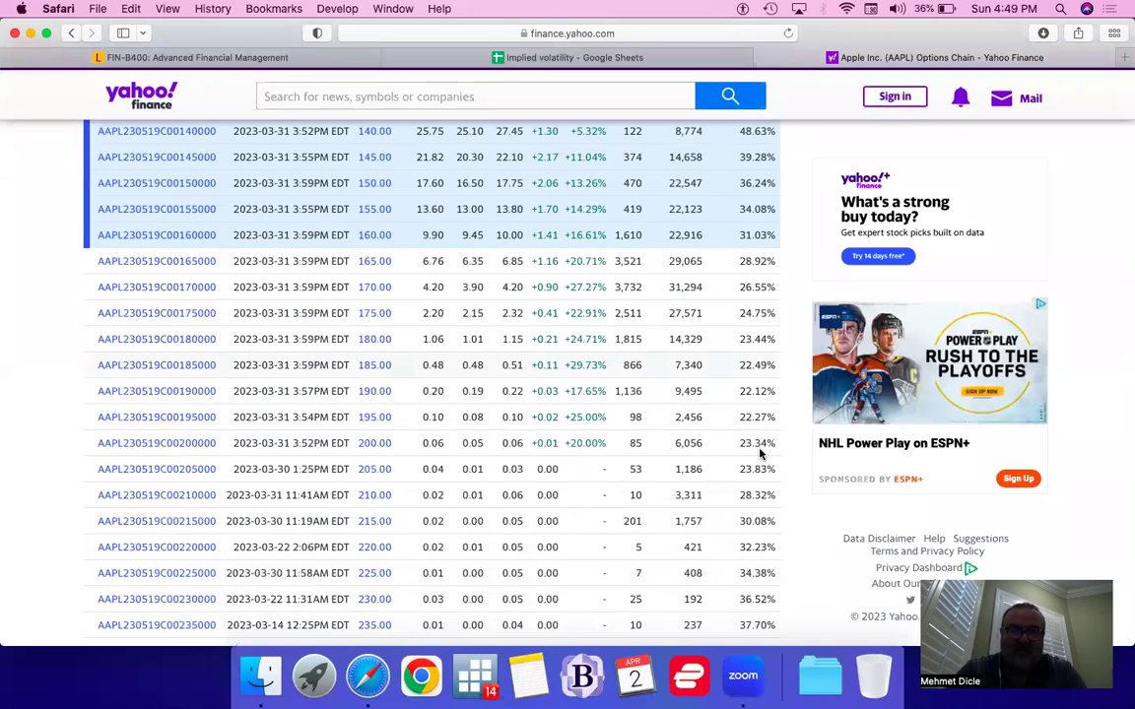
scroll(759, 453, "down", 1)
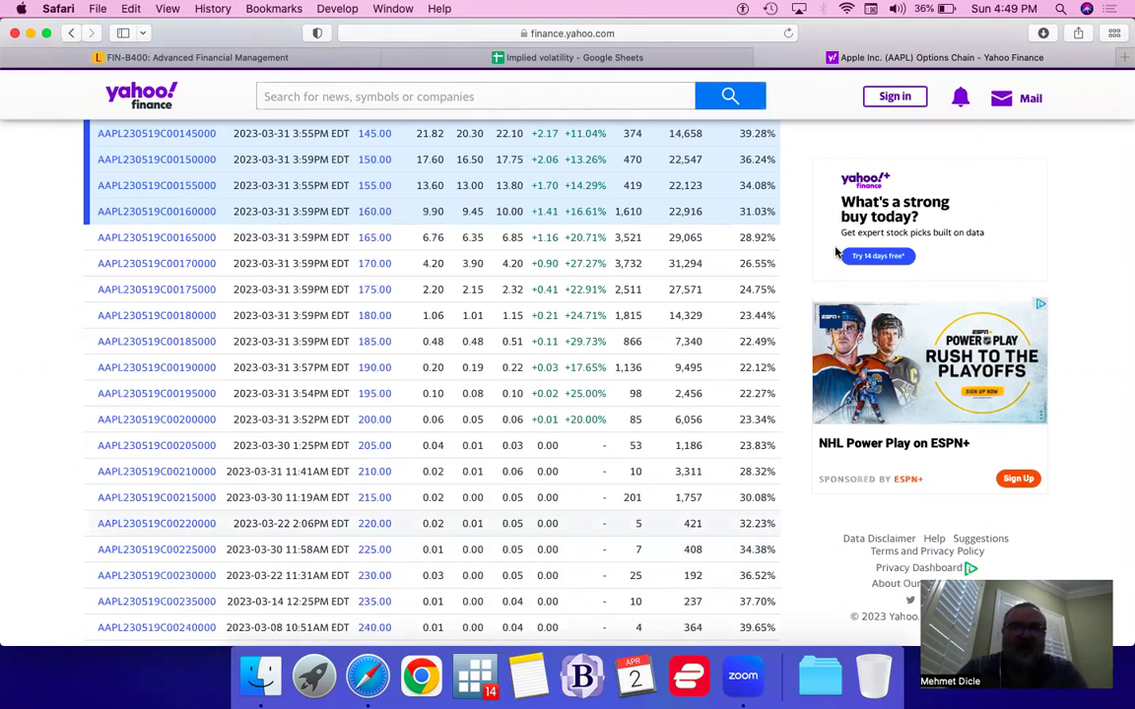
left_click(430, 57)
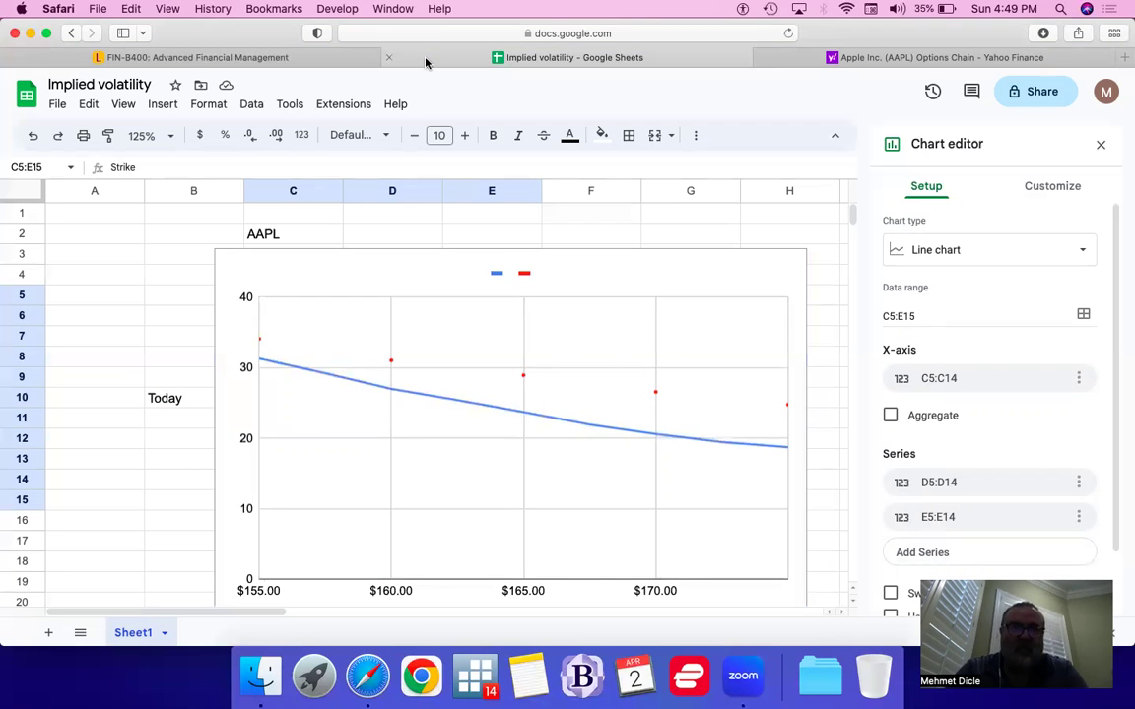